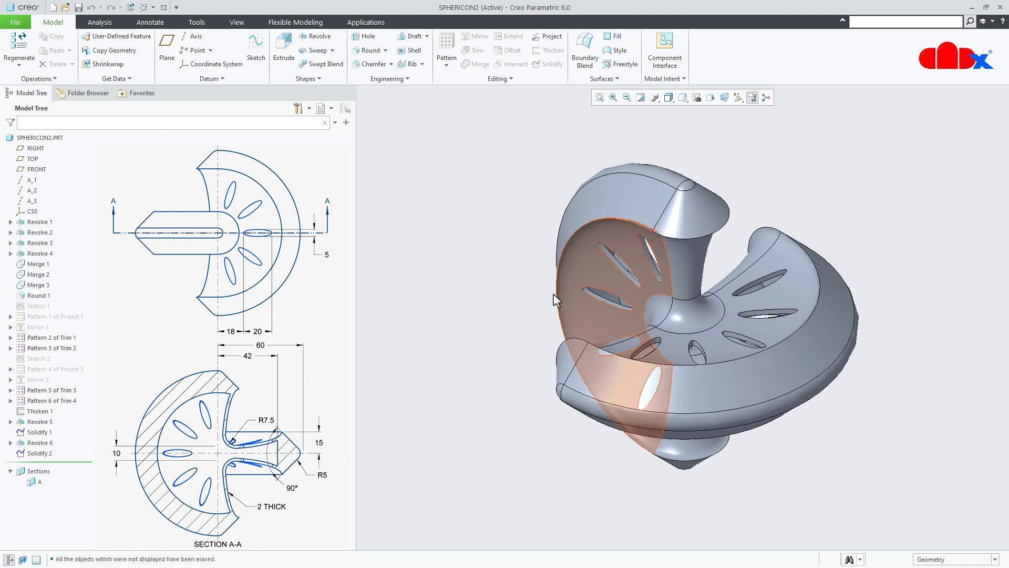
Create a new solid part from the solid_part_mmks template, keeping the file name prt0001.
left_click(53, 8)
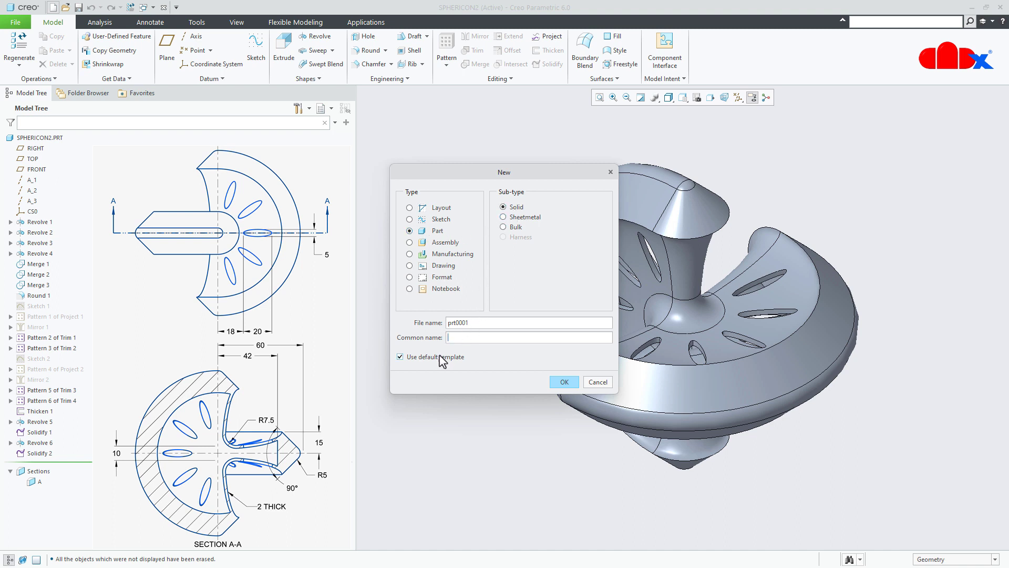
left_click(563, 382)
scroll(513, 263, "down", 3)
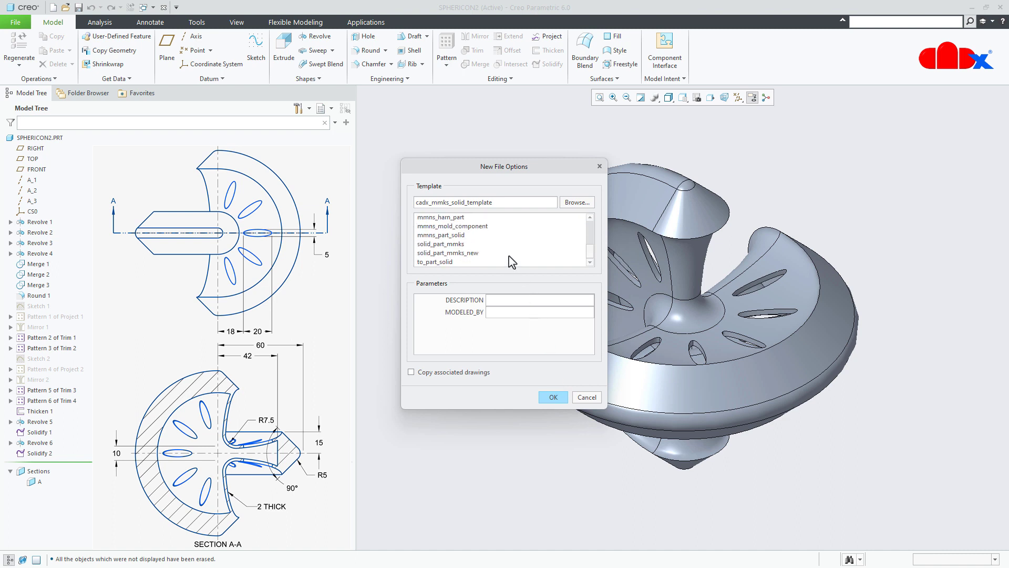
left_click(440, 245)
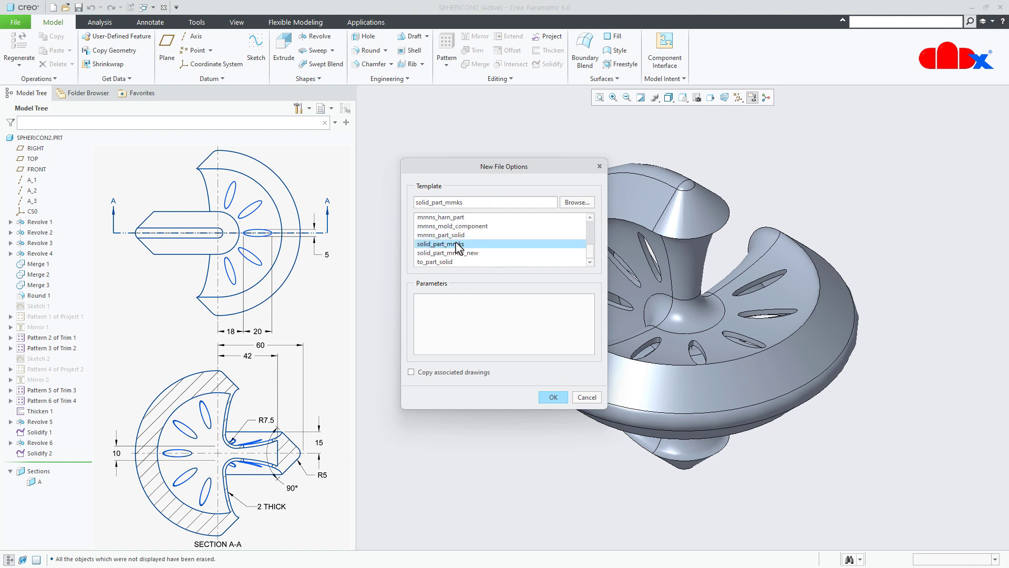
left_click(553, 397)
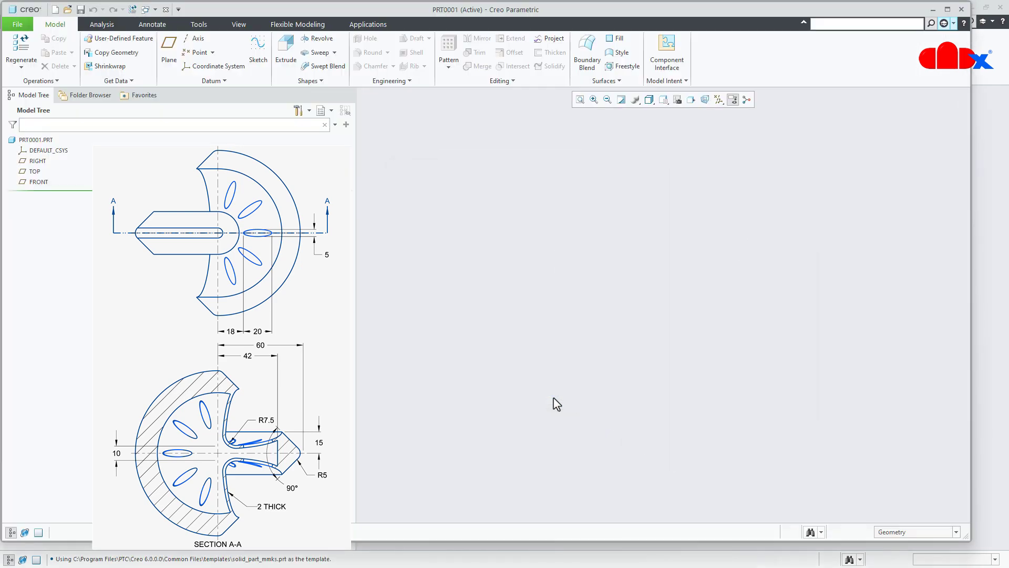
Maximize the new part's window and turn on the display of all datum features.
left_click(948, 9)
left_click(738, 98)
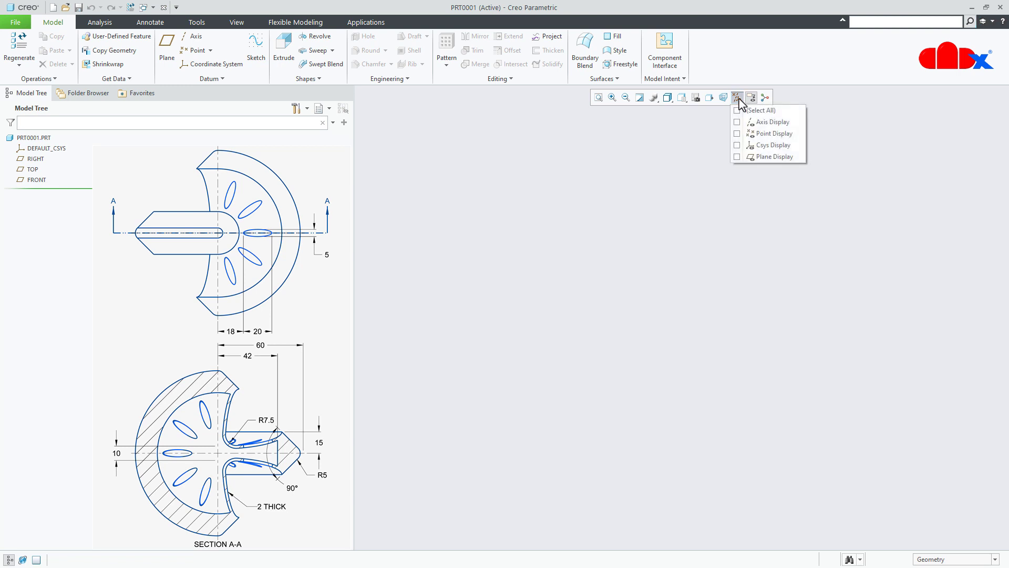
left_click(737, 110)
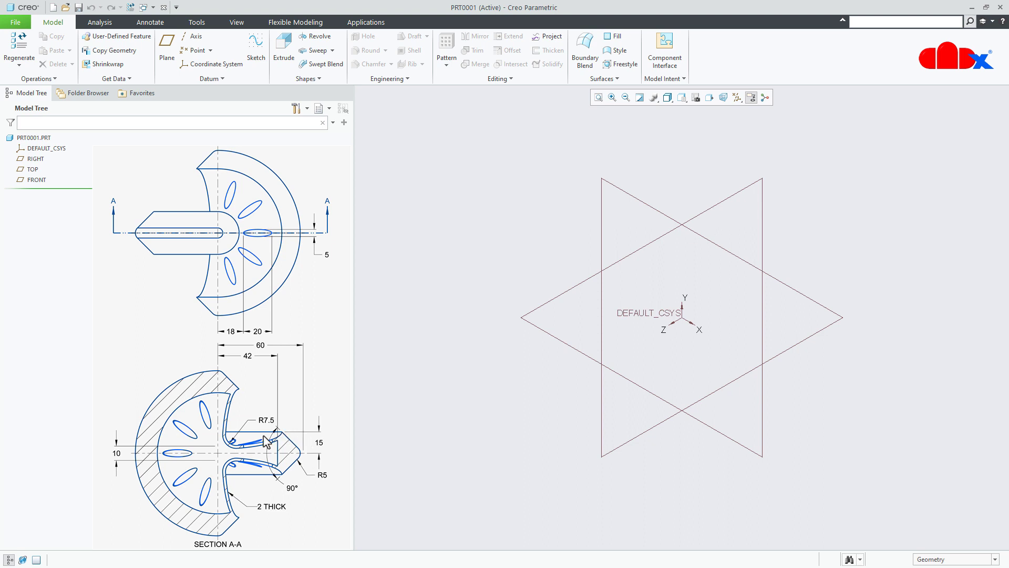
Start a Revolve sketch on the FRONT plane, viewed flat, with the display of all datum features turned off.
left_click(314, 37)
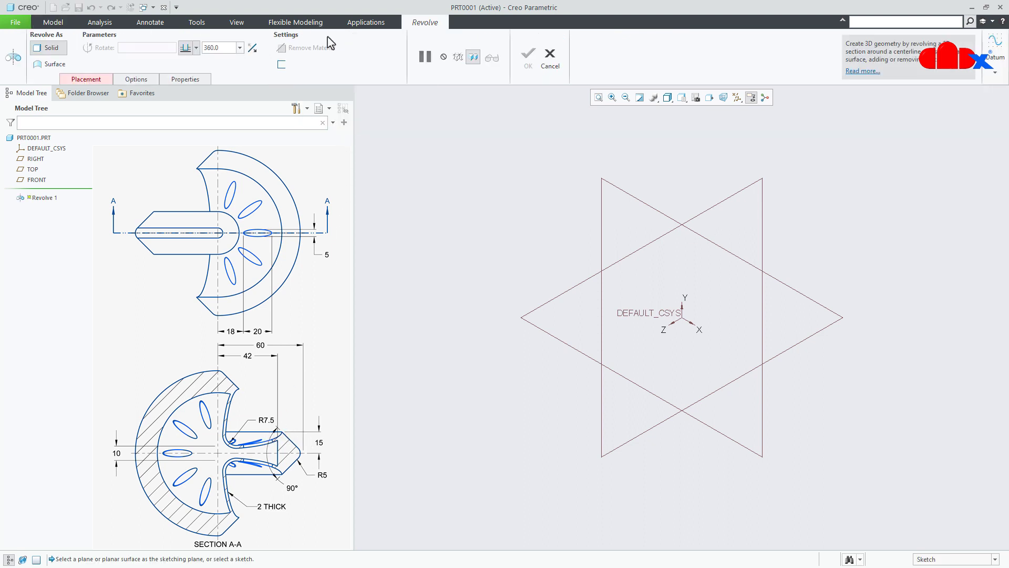
left_click(41, 180)
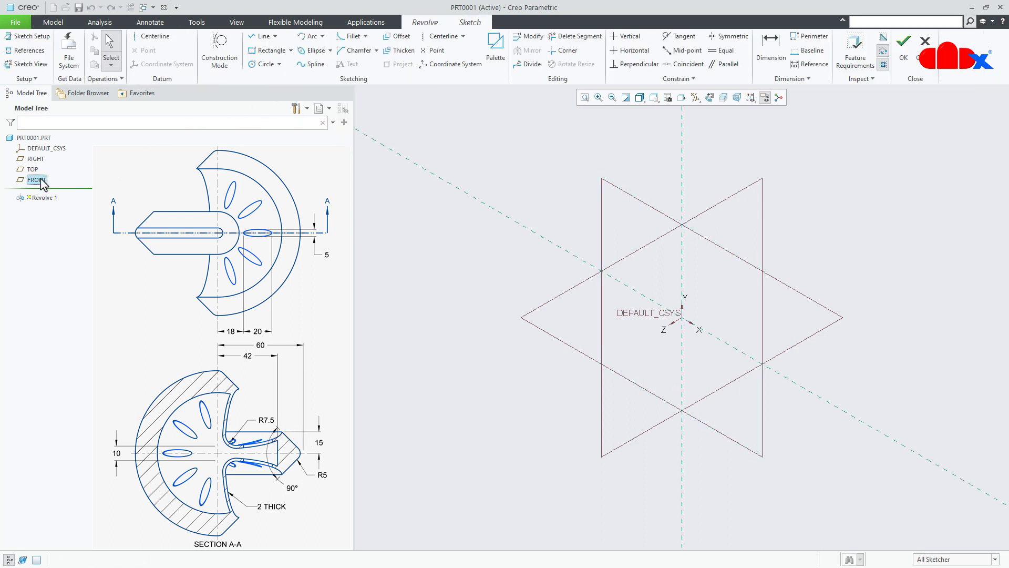
left_click(710, 97)
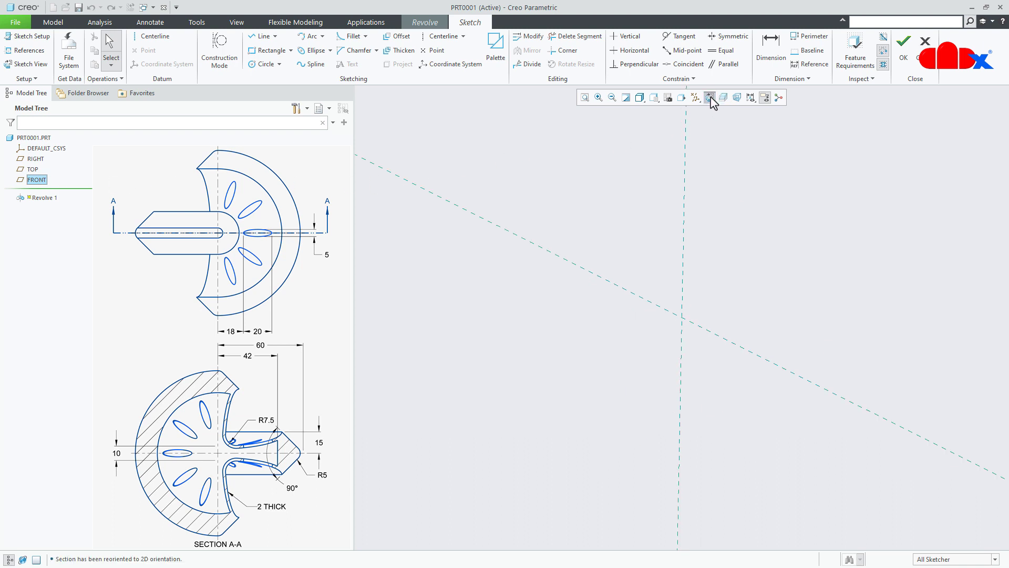
left_click(695, 97)
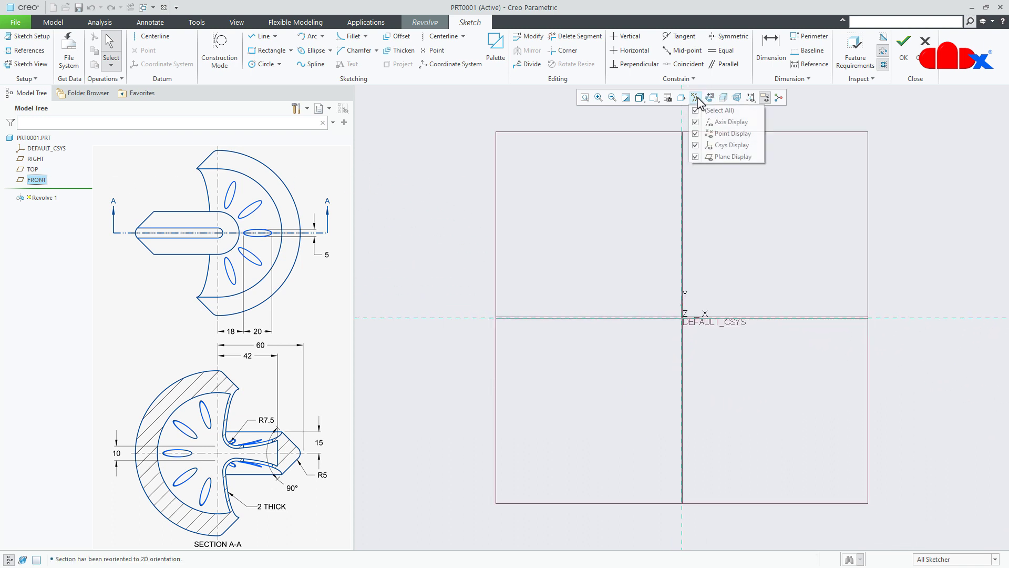
left_click(697, 111)
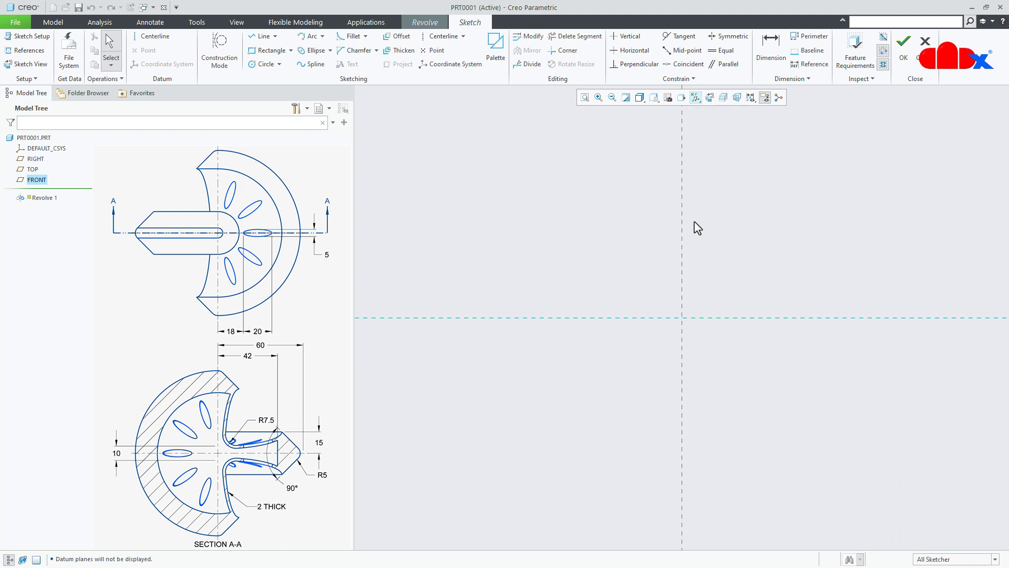
Place a vertical datum centerline along the vertical reference as the axis of revolution.
left_click(156, 37)
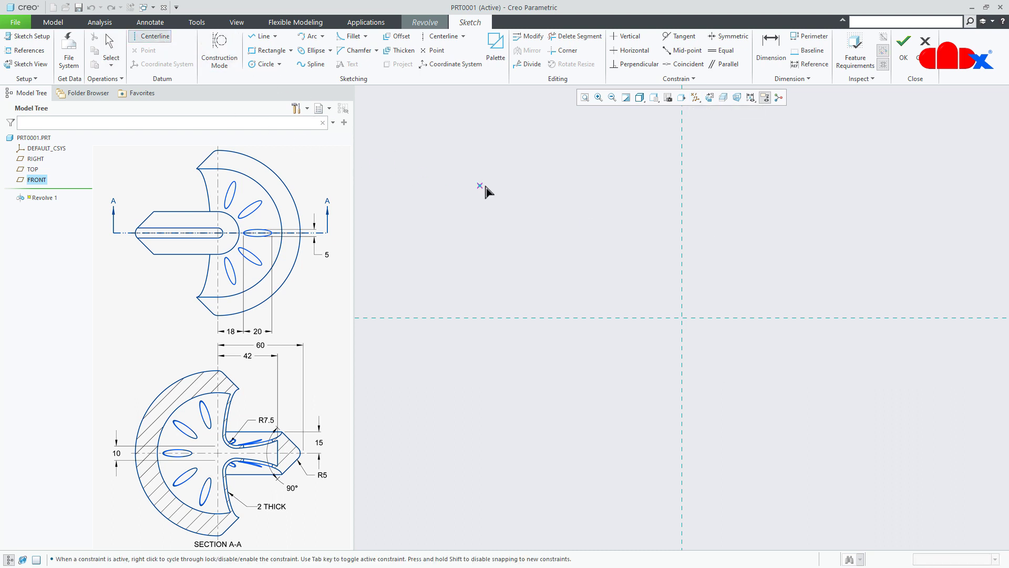
left_click(683, 157)
left_click(682, 196)
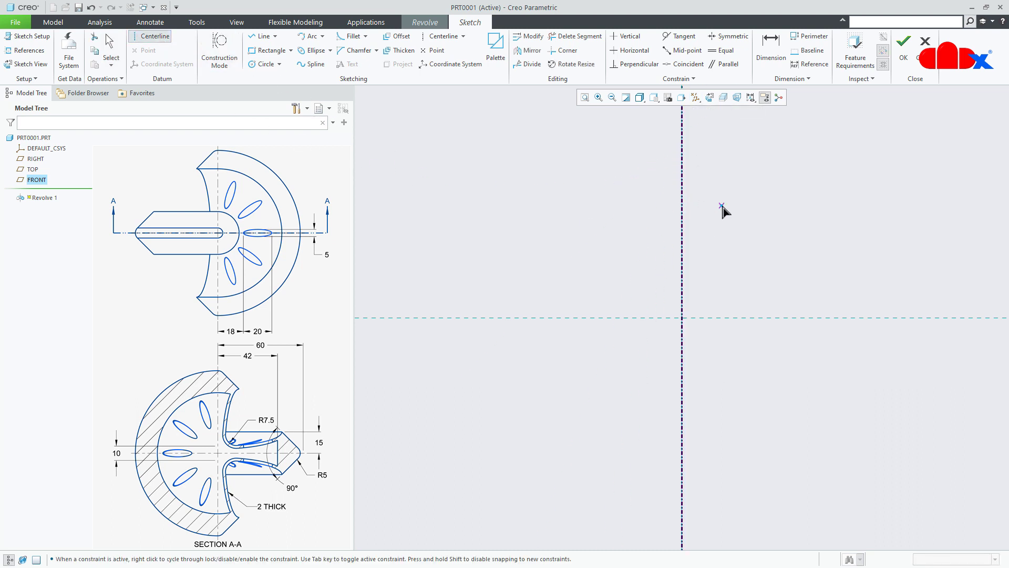
middle_click(735, 199)
Add a horizontal construction centerline along the horizontal reference.
right_click(731, 190)
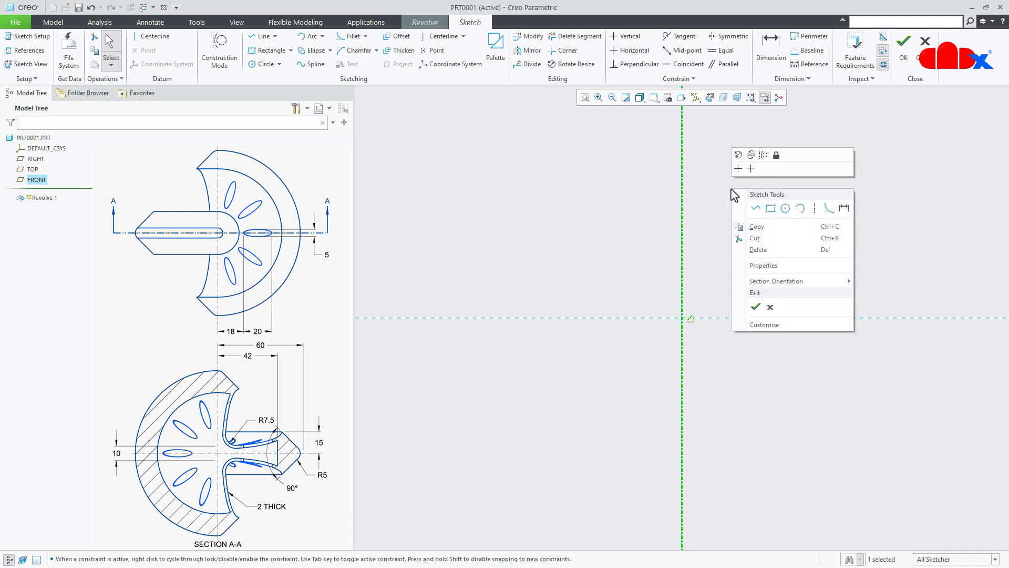
left_click(804, 209)
left_click(731, 315)
left_click(767, 318)
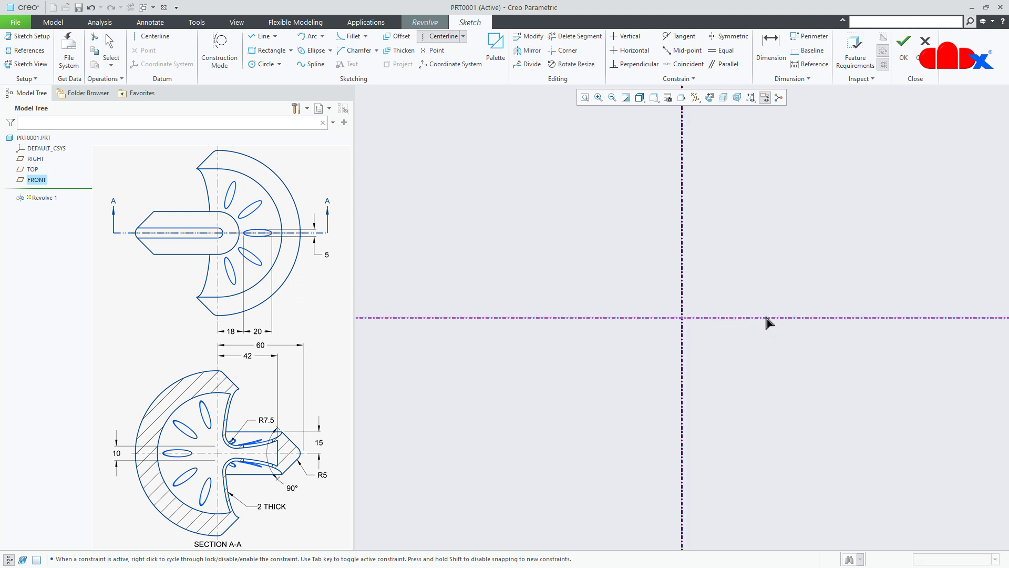
middle_click(768, 367)
left_click(765, 363)
Draw a slanted line from about 179 mm diameter to about 265 mm diameter on the horizontal centerline and mirror it about that centerline.
right_click(767, 364)
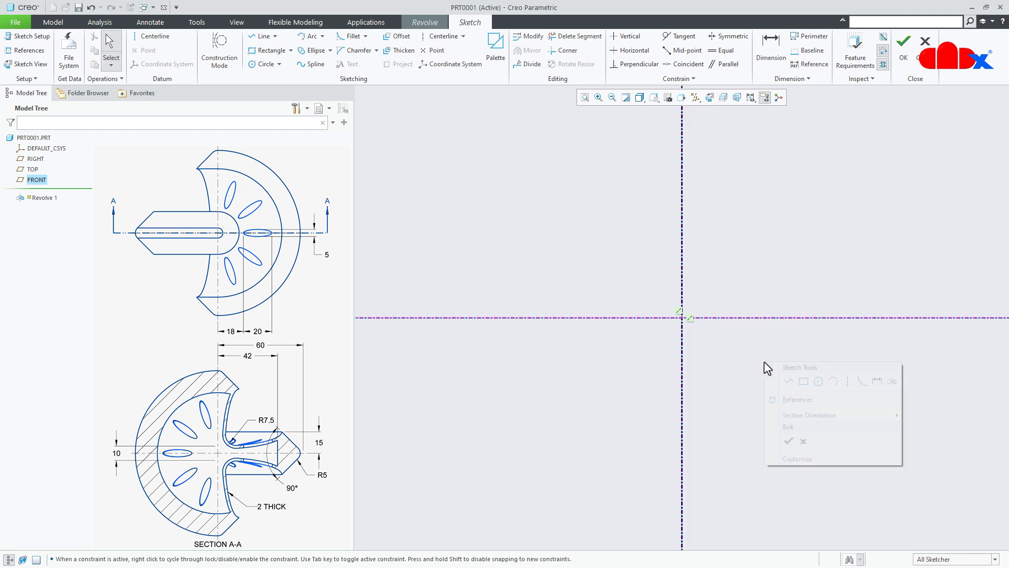
left_click(783, 353)
left_click(747, 285)
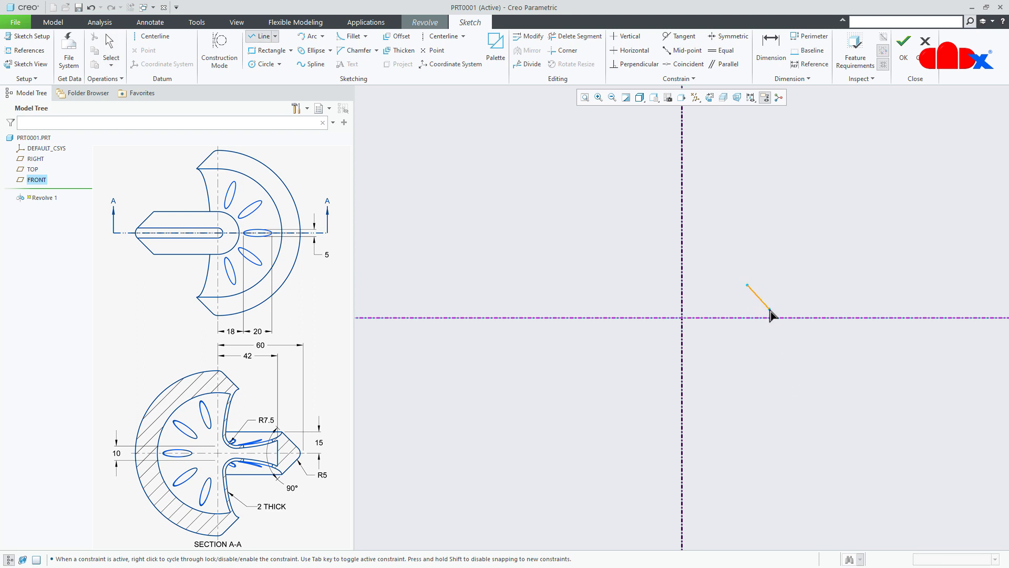
left_click(779, 318)
middle_click(784, 367)
left_click(527, 51)
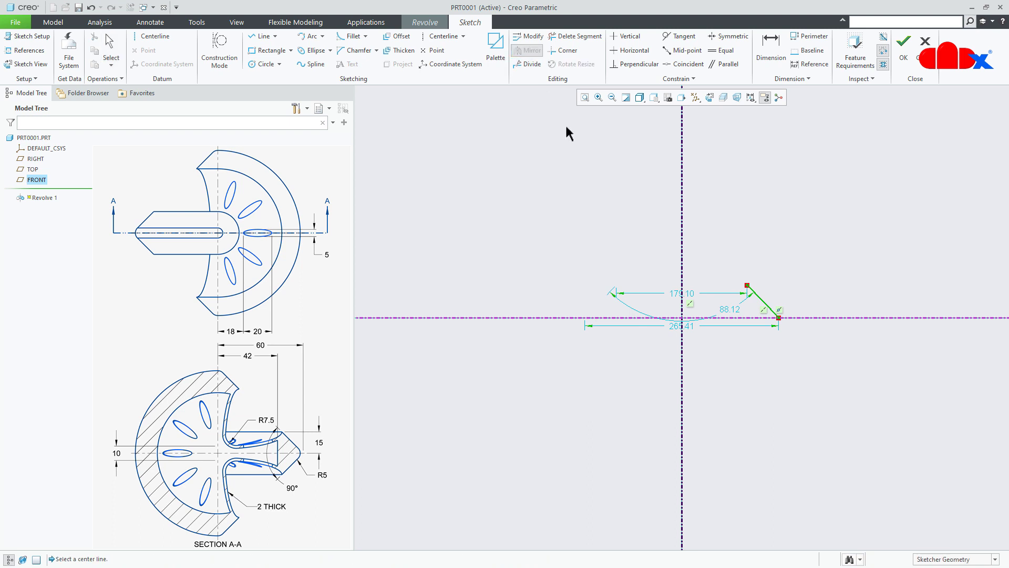
left_click(607, 318)
Dimension the angle between the slanted line and its mirrored copy as 90 degrees.
scroll(746, 333, "up", 4)
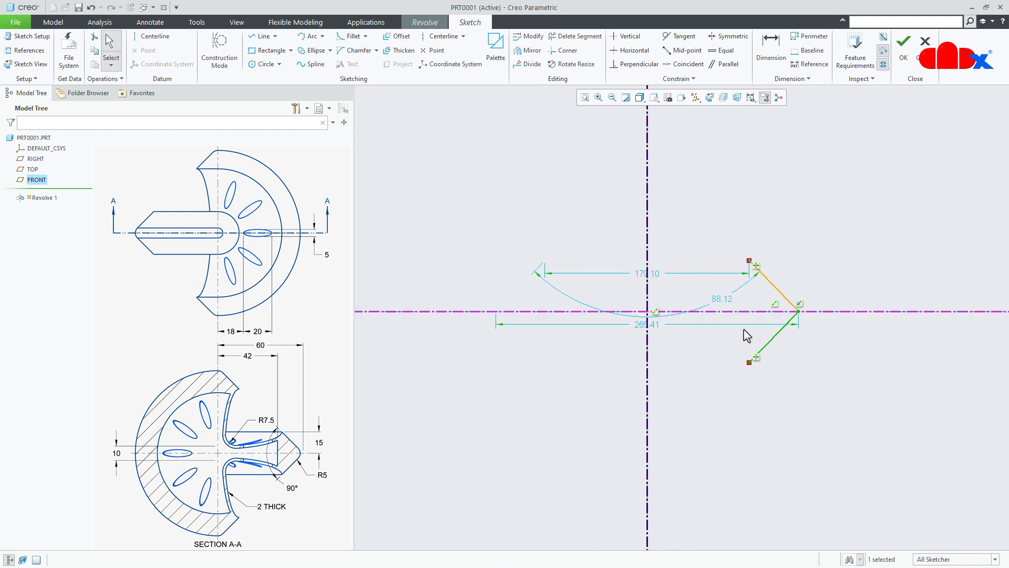
right_click(746, 335)
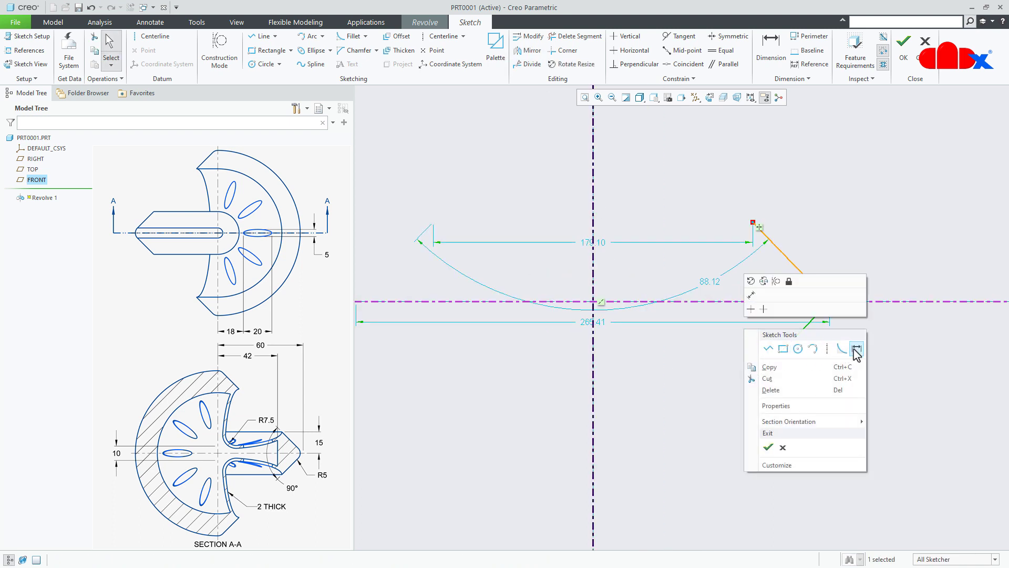
left_click(858, 353)
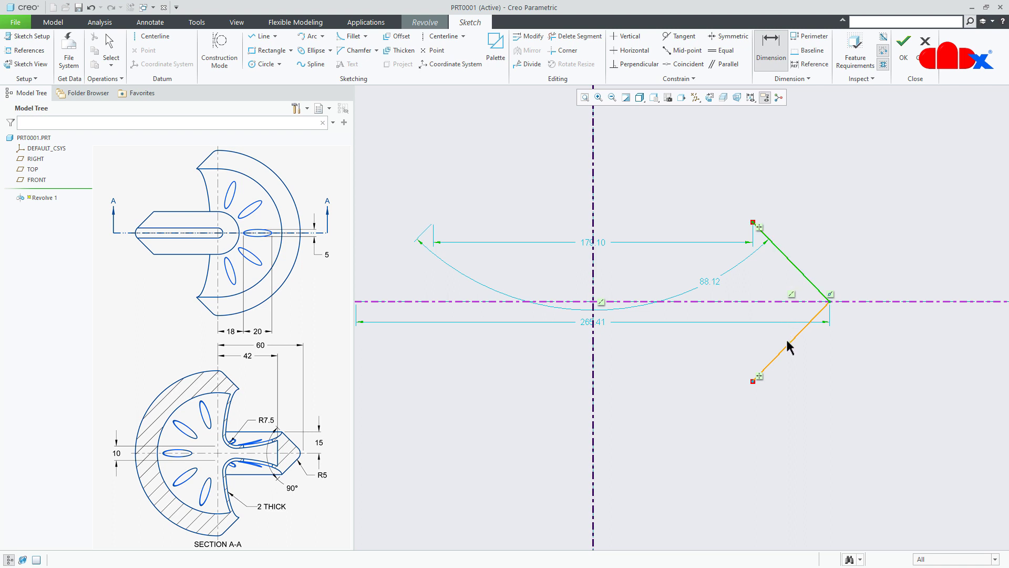
left_click(791, 347)
middle_click(783, 341)
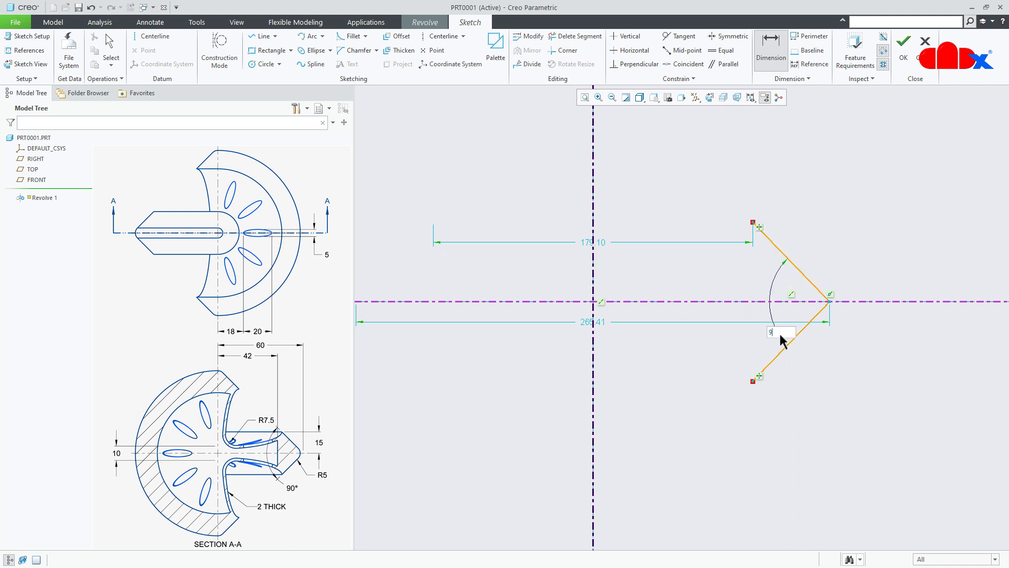
type("90")
key("Return")
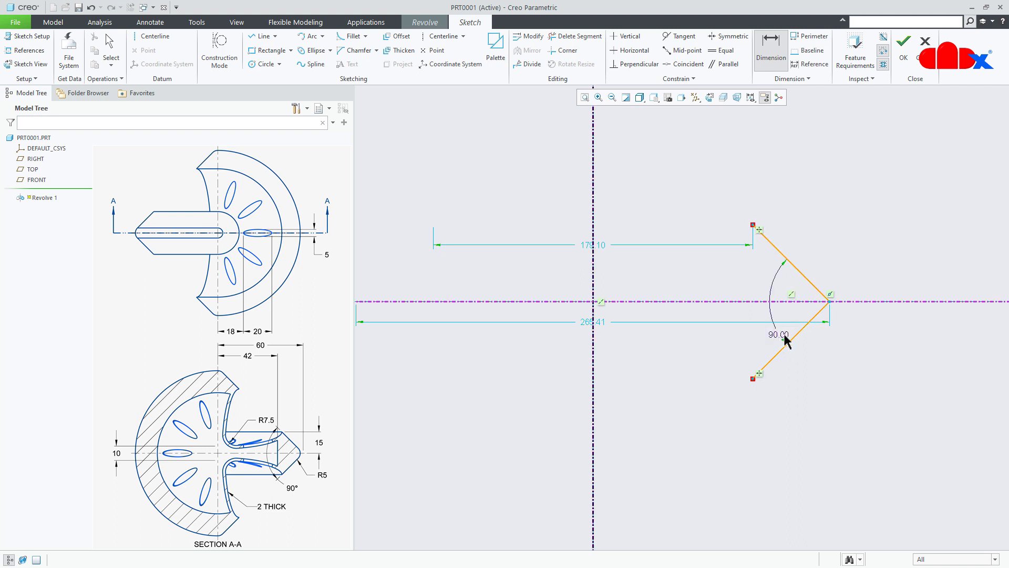
middle_click(815, 358)
Dimension the height from the horizontal centerline to the upper line's free endpoint as 15 mm.
right_click(815, 358)
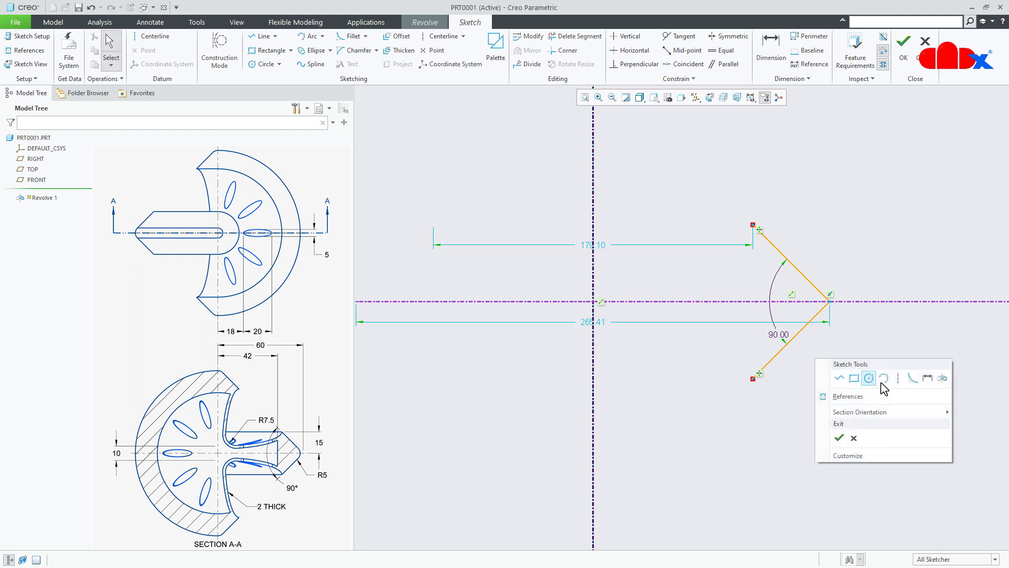
left_click(928, 378)
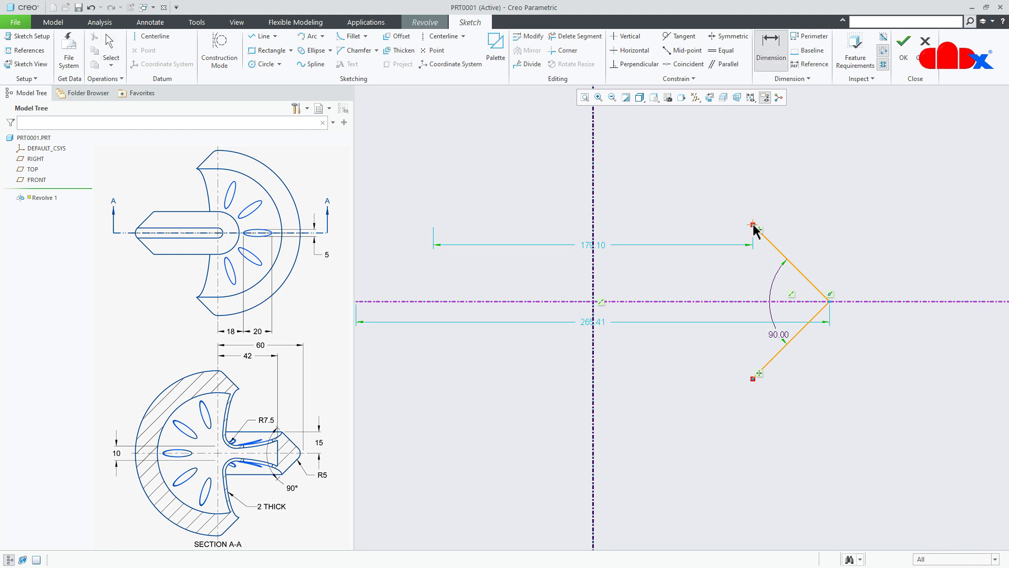
left_click(753, 225)
left_click(734, 302)
middle_click(711, 270)
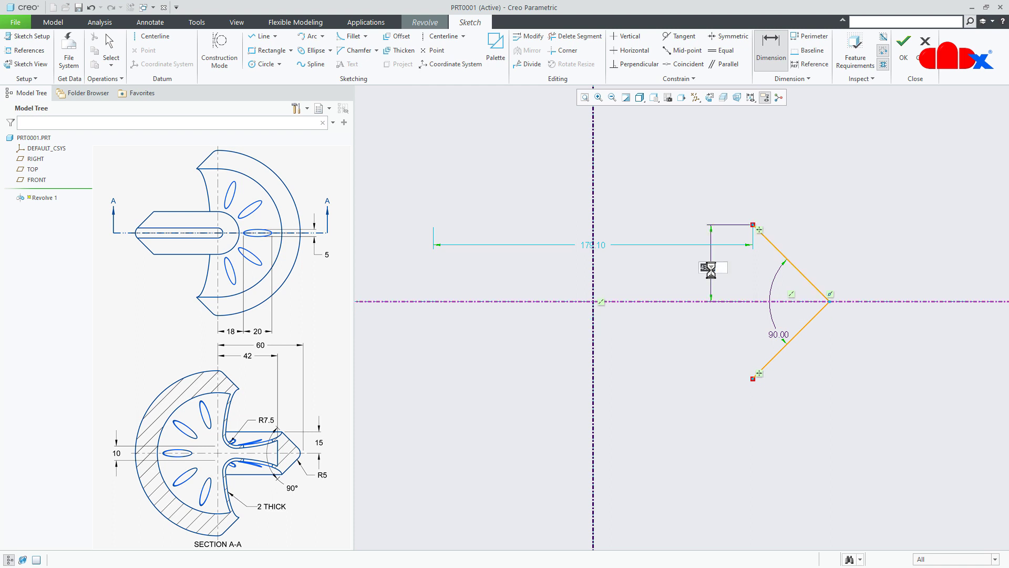
key("Return")
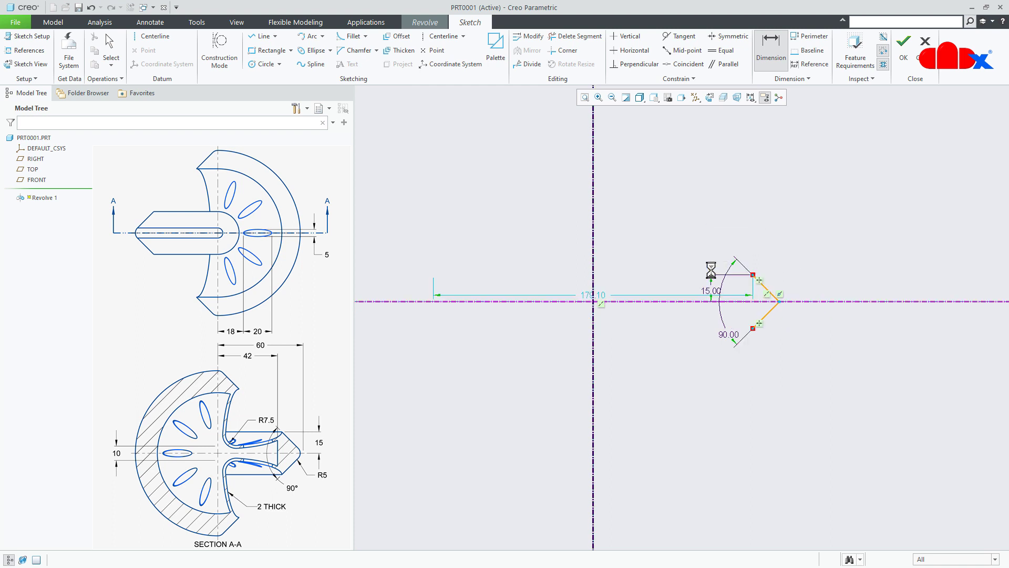
Dimension the distance from the vertical centerline to the common vertex of the two slanted lines as 60 mm.
scroll(725, 278, "down", 2)
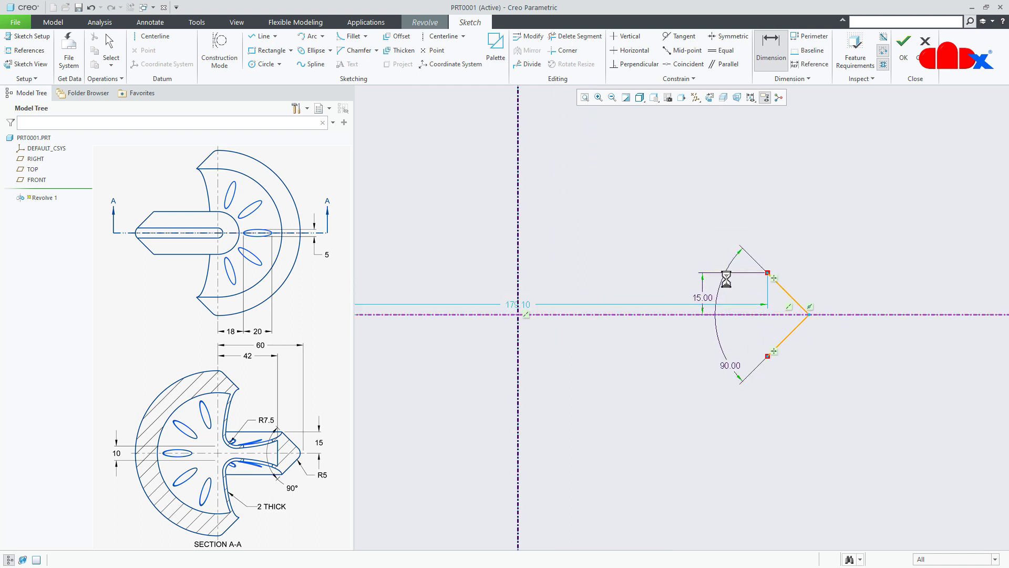
left_click(802, 321)
left_click(520, 365)
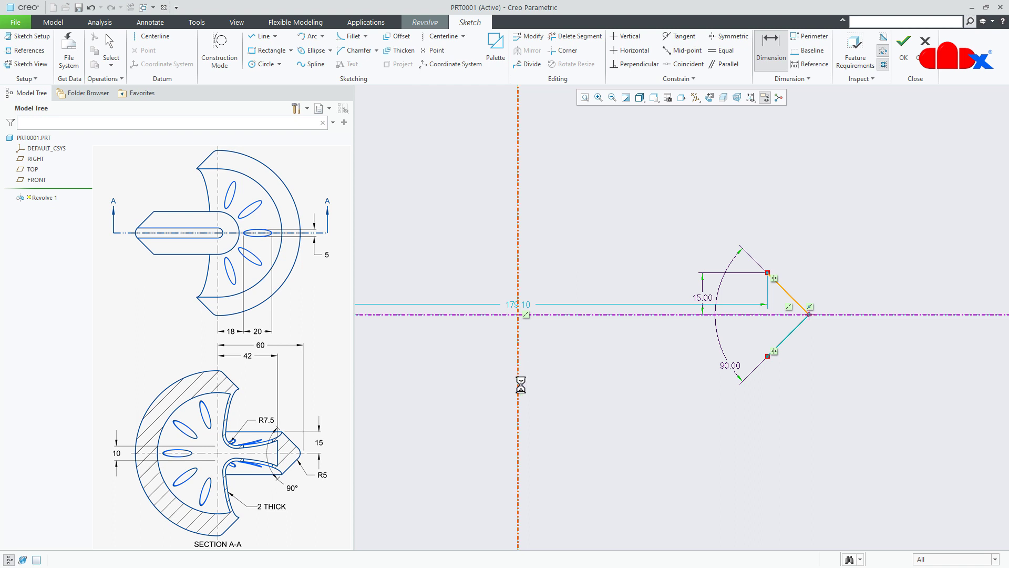
middle_click(584, 442)
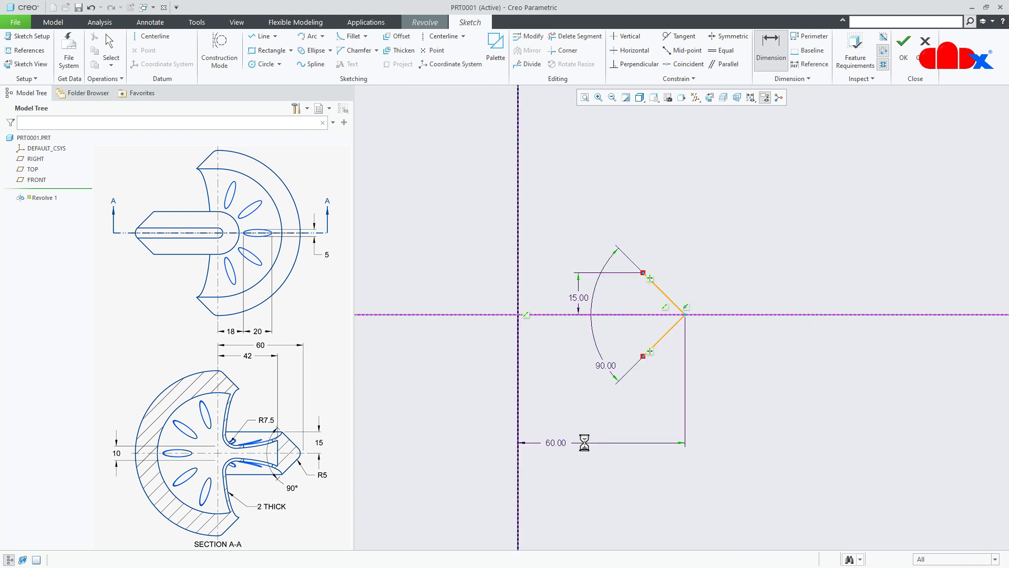
middle_click(569, 372)
Reposition the 90-degree and 15 mm dimensions to the outer side of the V-shaped profile.
scroll(572, 370, "down", 2)
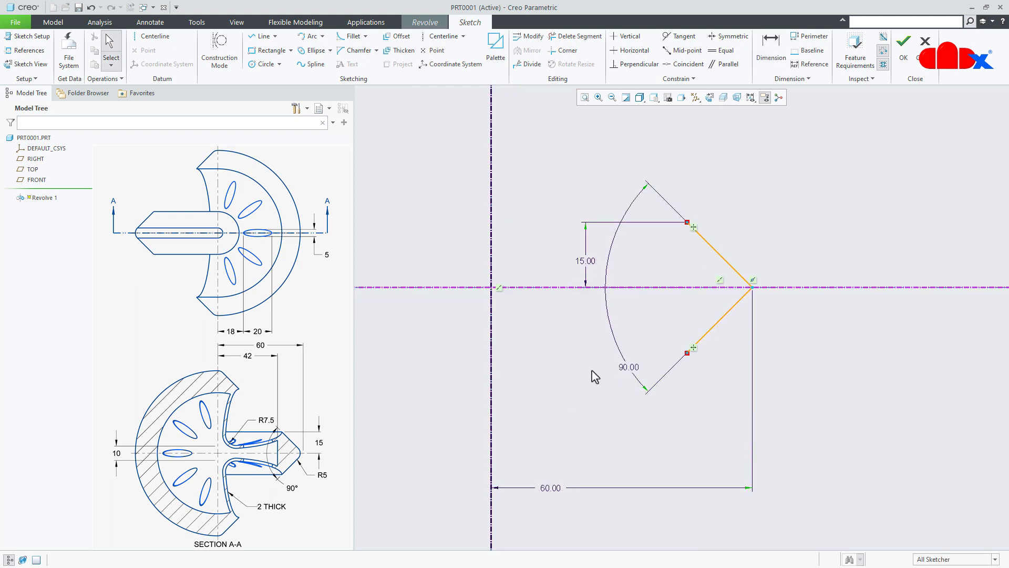
left_click_drag(629, 370, 761, 271)
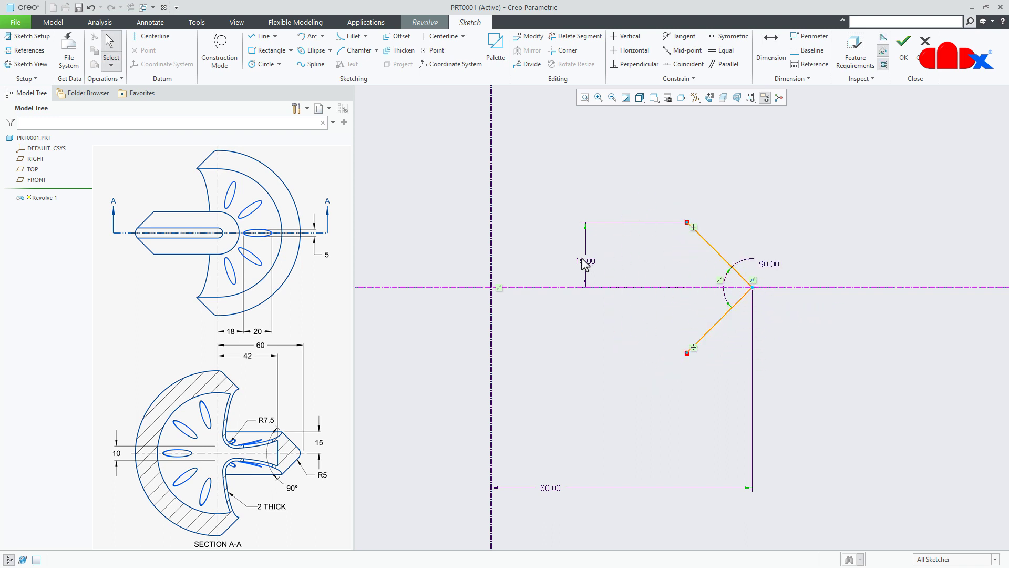
left_click_drag(586, 261, 812, 216)
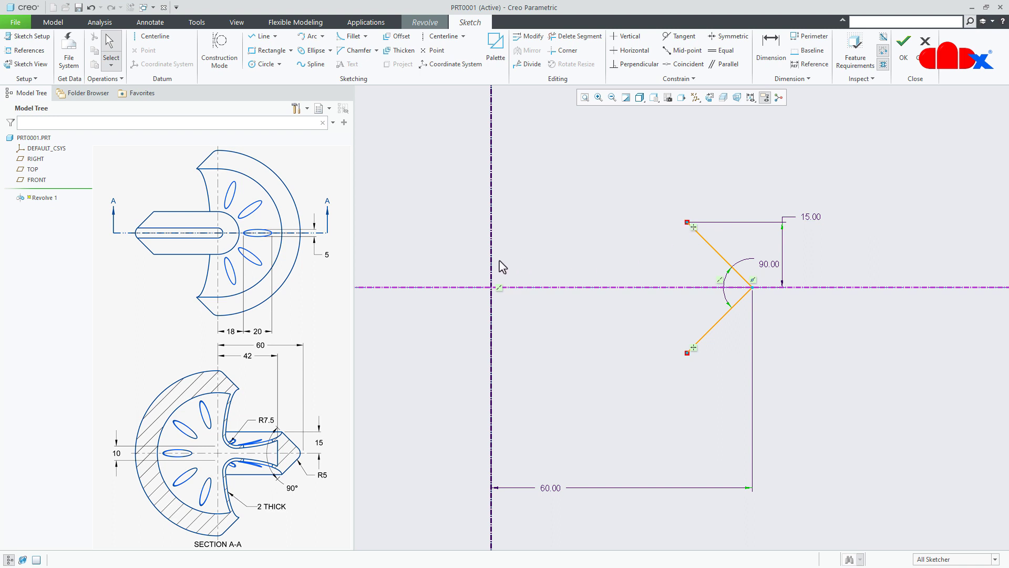
left_click(330, 50)
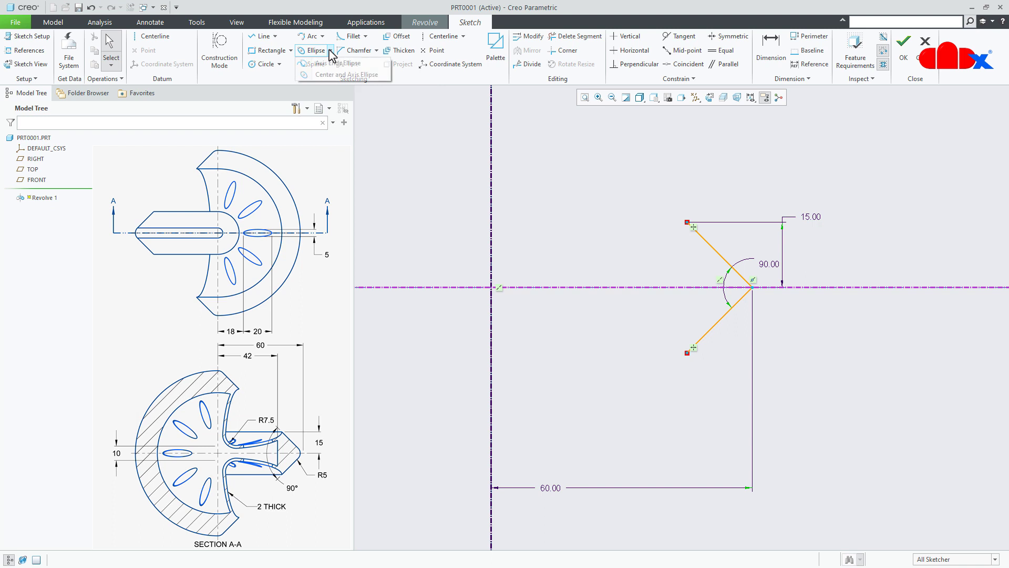
left_click(362, 76)
Draw a horizontal construction line from the upper slanted line's free endpoint to the vertical centerline.
left_click(259, 38)
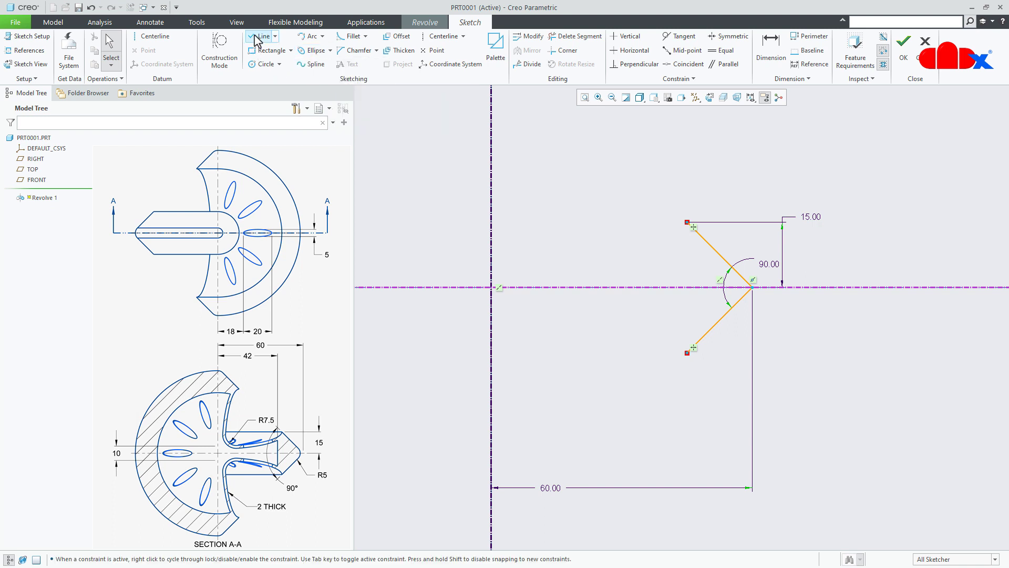
left_click(222, 52)
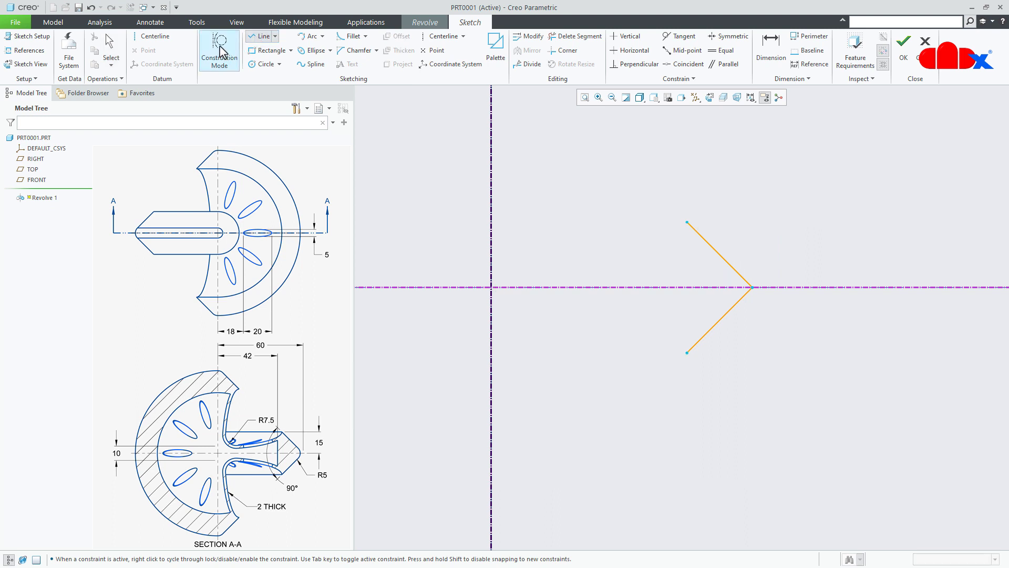
left_click(687, 222)
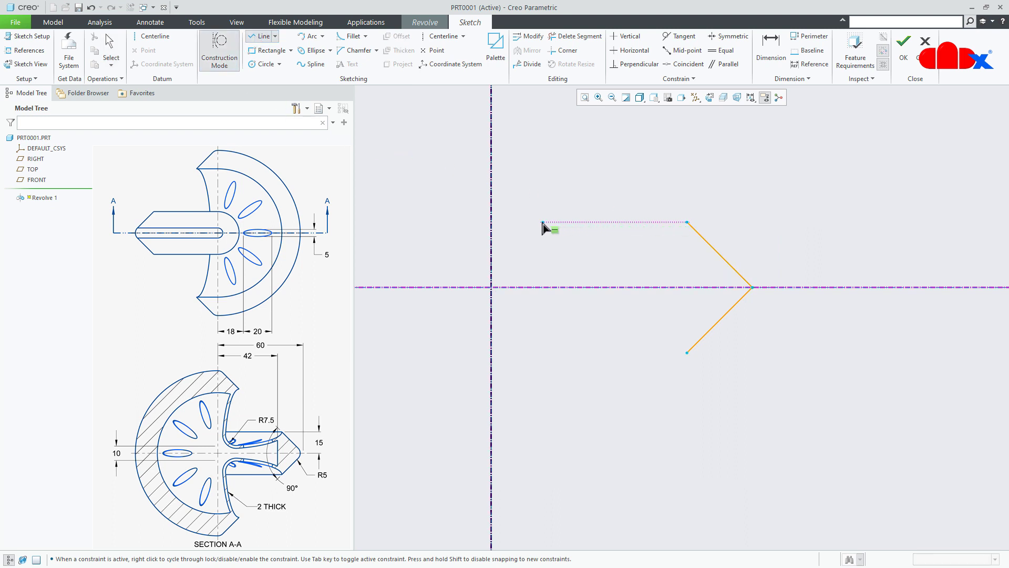
left_click(491, 222)
middle_click(504, 234)
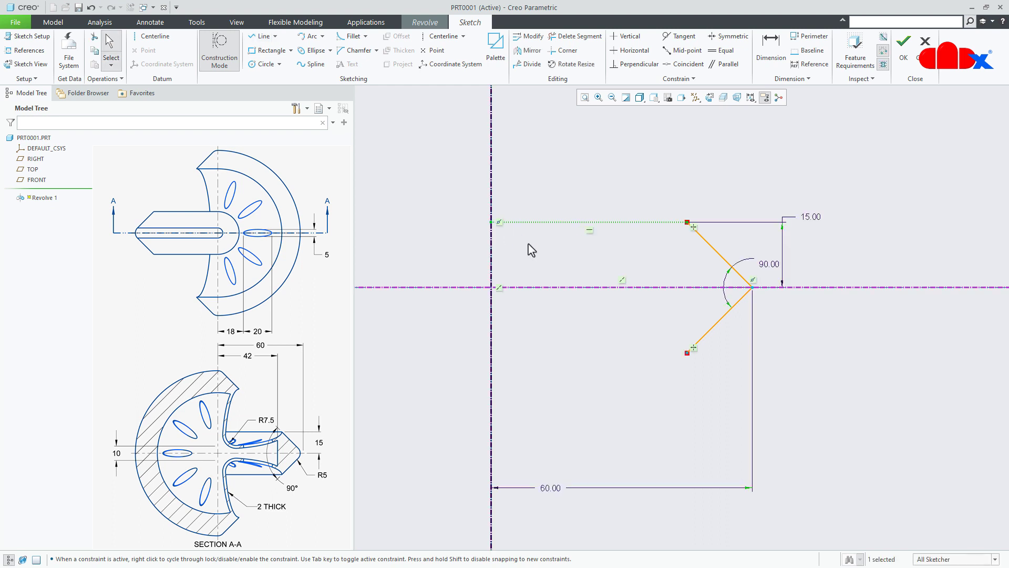
left_click(221, 59)
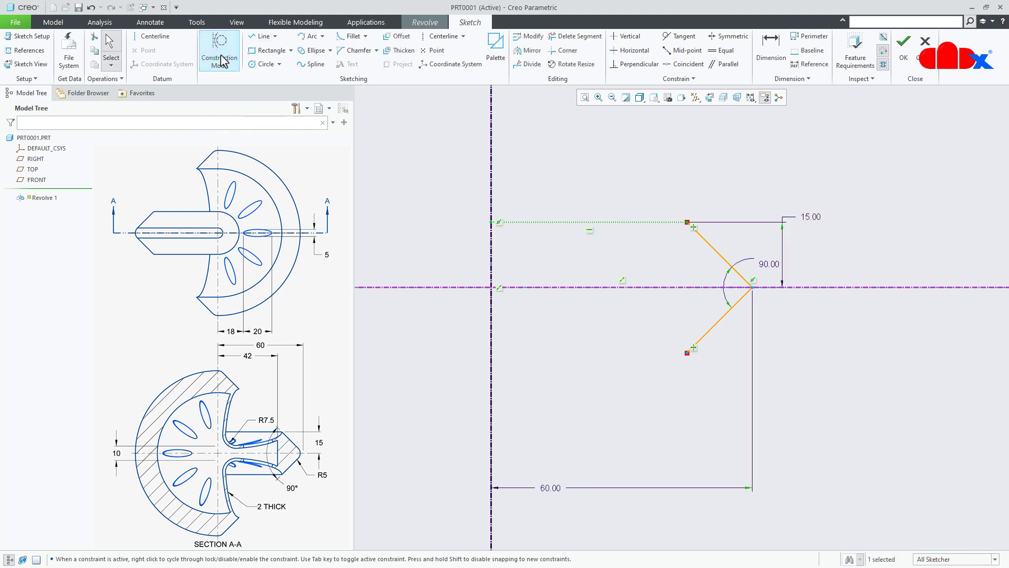
Sketch an ellipse about 20.6 mm high, centered where the construction line meets the vertical centerline and passing through the upper slanted line's free endpoint.
left_click(329, 51)
left_click(344, 75)
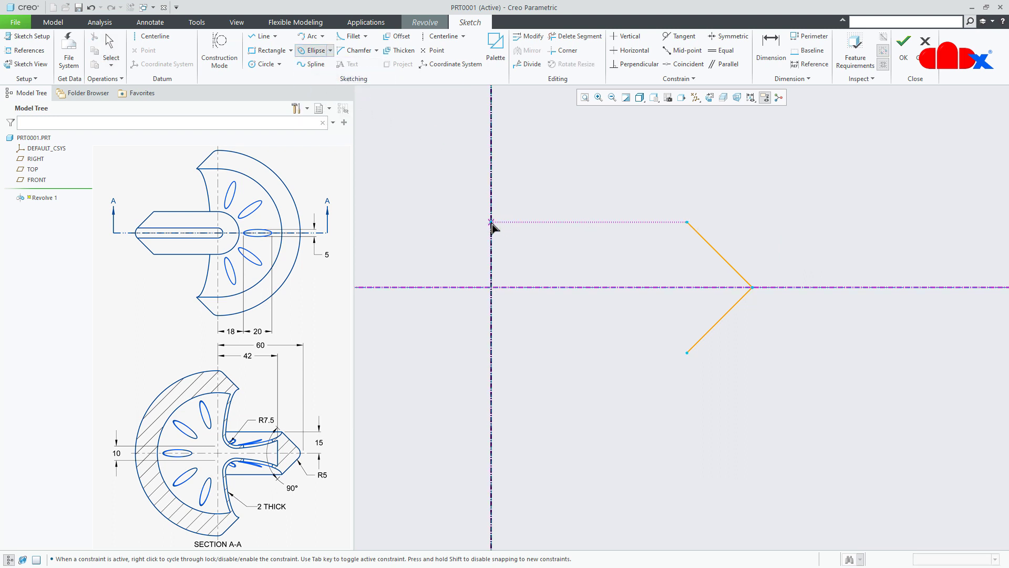
left_click(687, 222)
left_click(642, 272)
middle_click(689, 256)
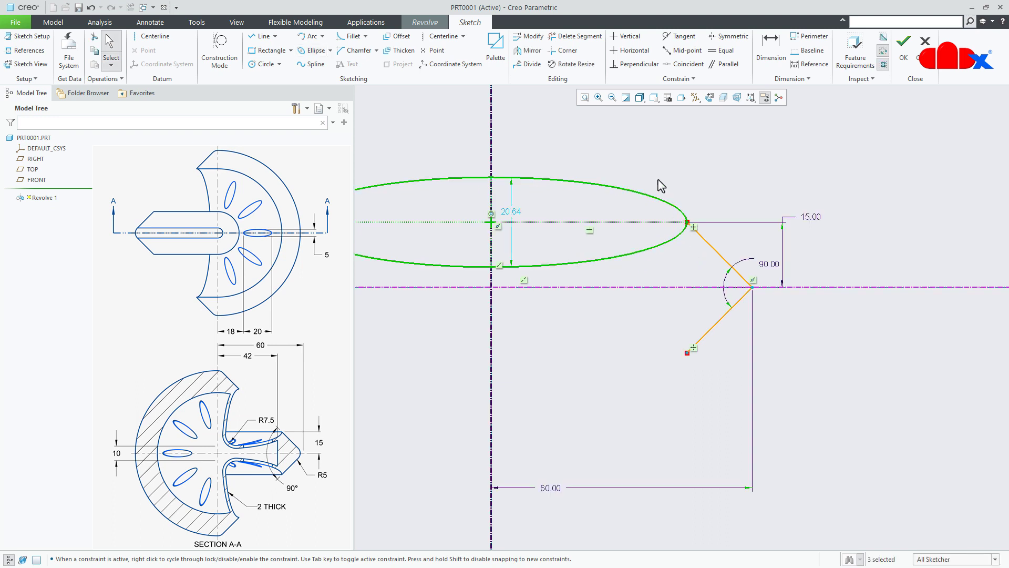
Trim the ellipse to the lower quarter arc between the vertical centerline and the upper slanted line's endpoint.
left_click(576, 36)
left_click_drag(575, 157, 567, 194)
scroll(597, 207, "up", 1)
mouse_move(457, 151)
left_mouse_down()
mouse_move(435, 258)
mouse_move(442, 271)
left_mouse_up()
middle_click(557, 314)
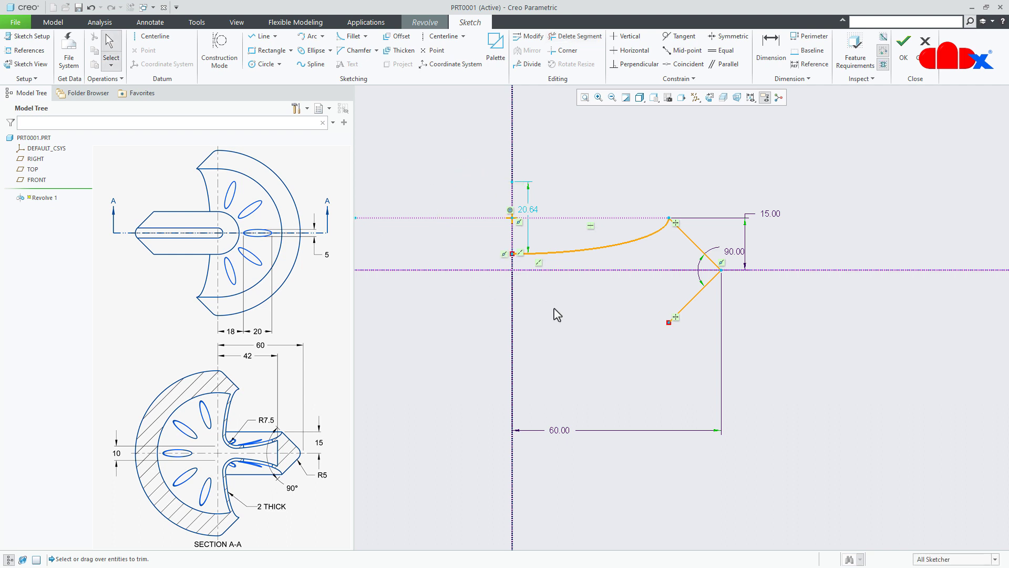
Mirror the quarter-ellipse arc about the horizontal centerline.
left_click(571, 252)
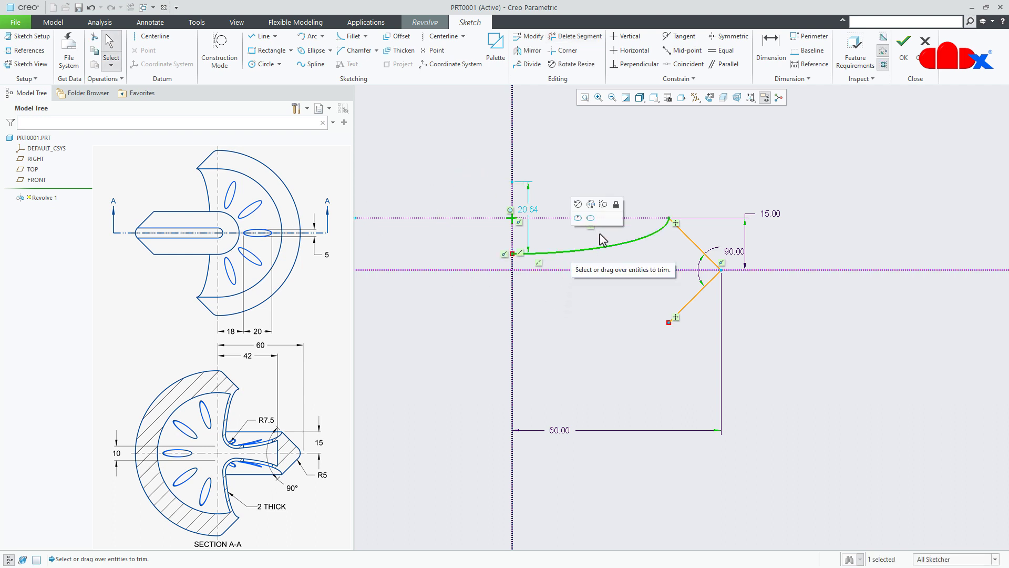
left_click(529, 53)
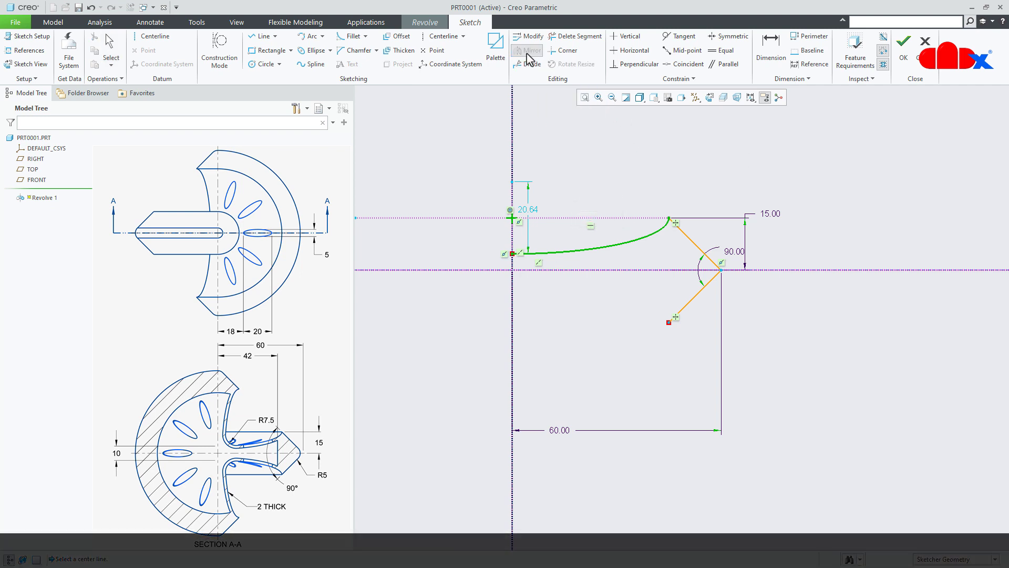
left_click(468, 270)
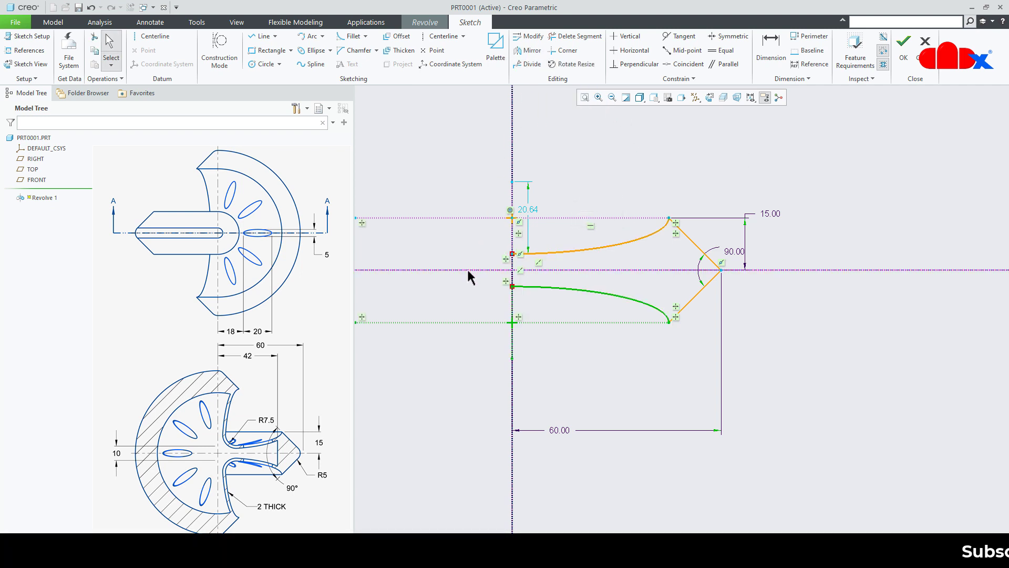
left_click(590, 372)
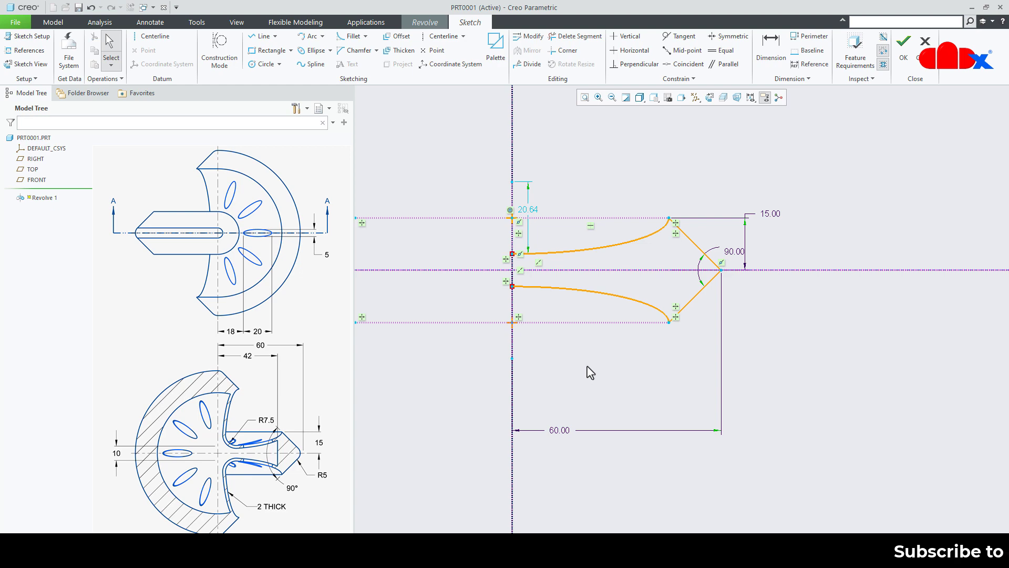
Finish the sketch and revolve the profile as a surface through 180 degrees, symmetrically about the sketch plane.
right_click(591, 372)
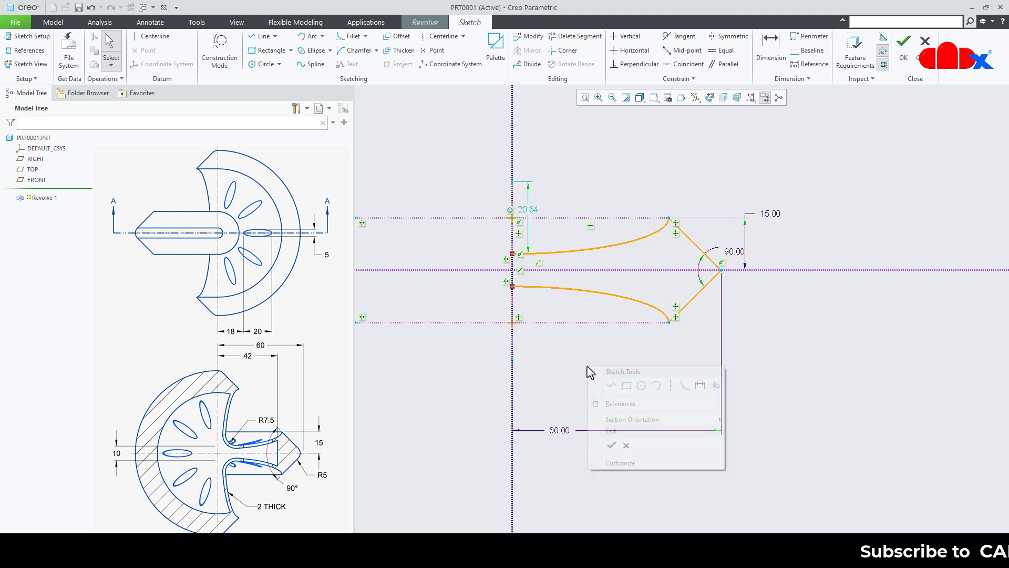
left_click(609, 446)
left_click(577, 312)
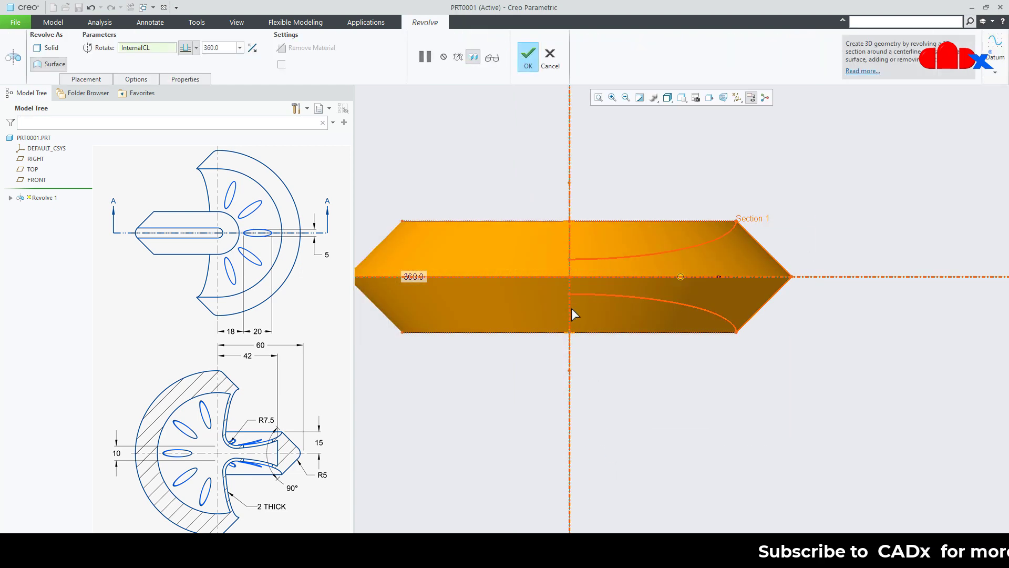
mouse_move(572, 313)
middle_mouse_down()
mouse_move(581, 310)
mouse_move(586, 349)
middle_mouse_up()
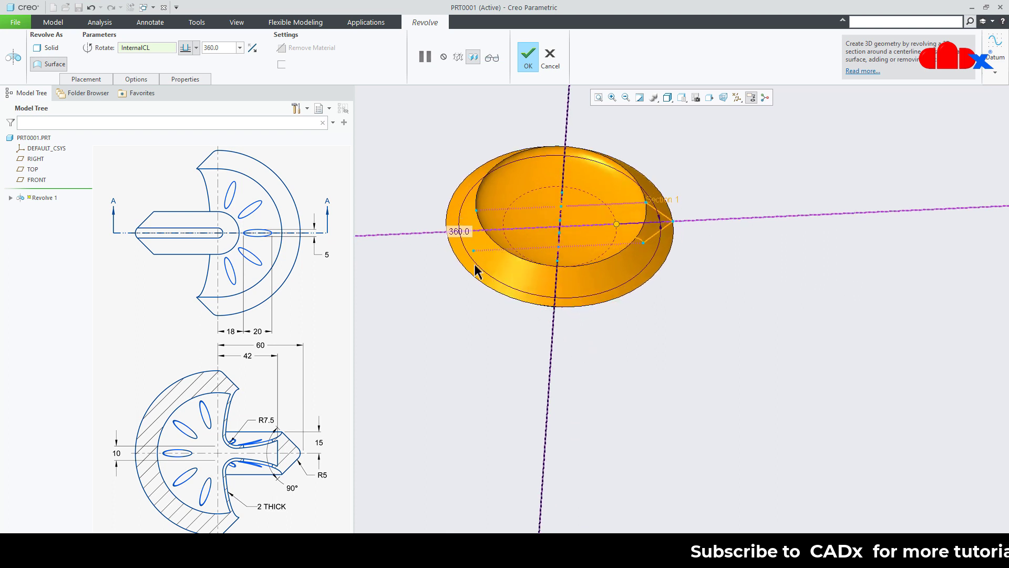
left_click(240, 47)
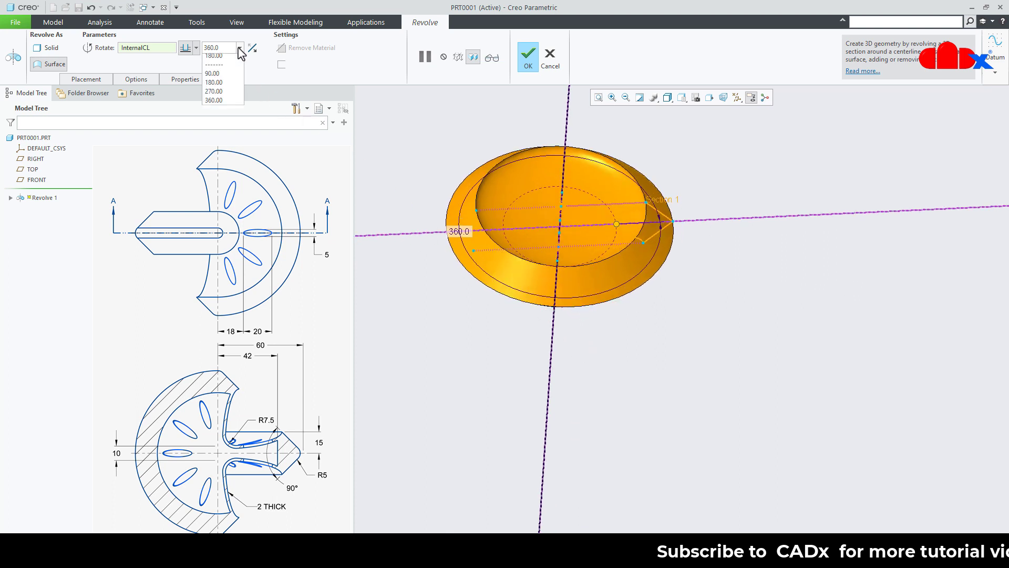
left_click(219, 87)
left_click(196, 47)
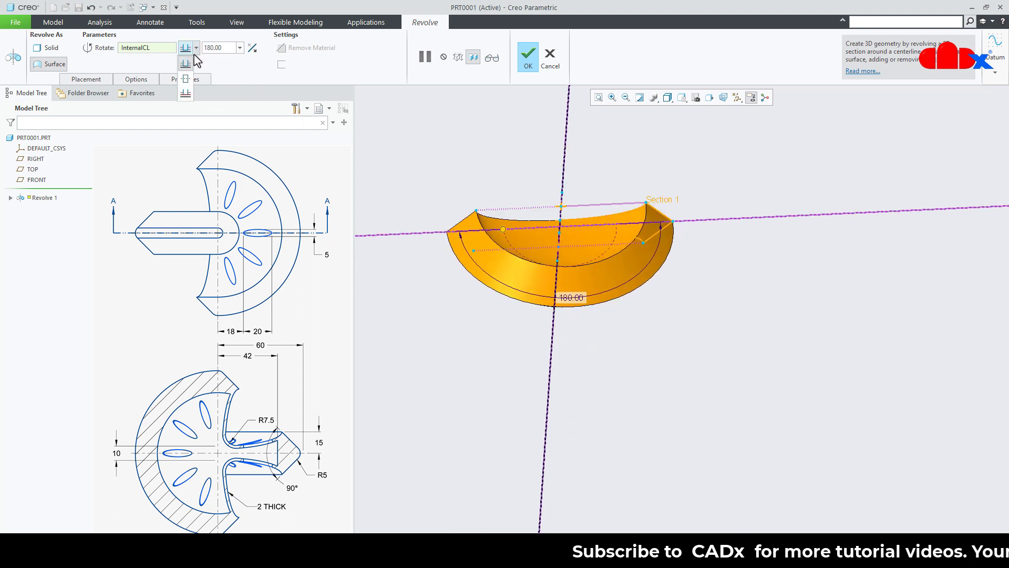
left_click(187, 83)
left_click(529, 57)
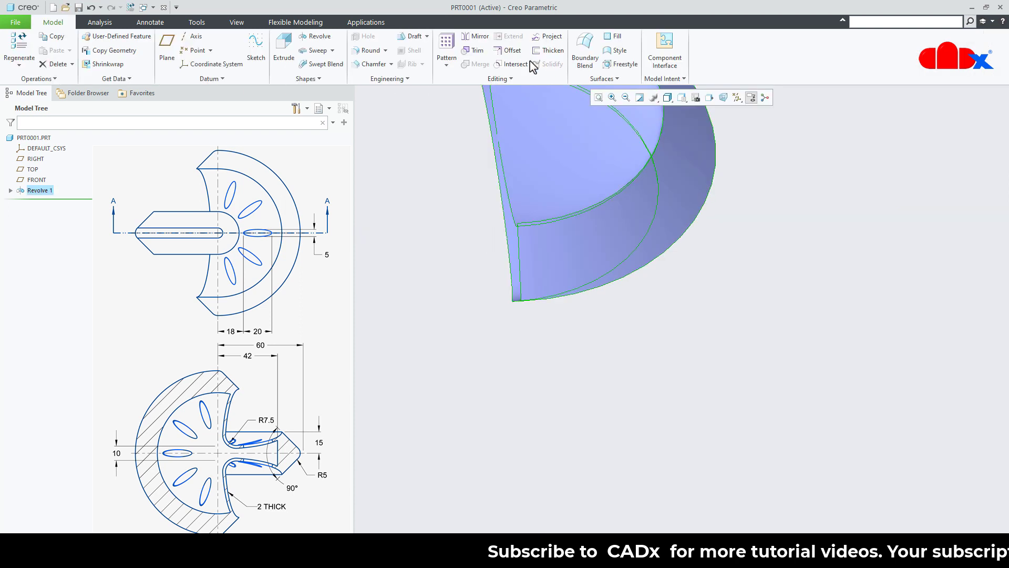
key("ctrl+d")
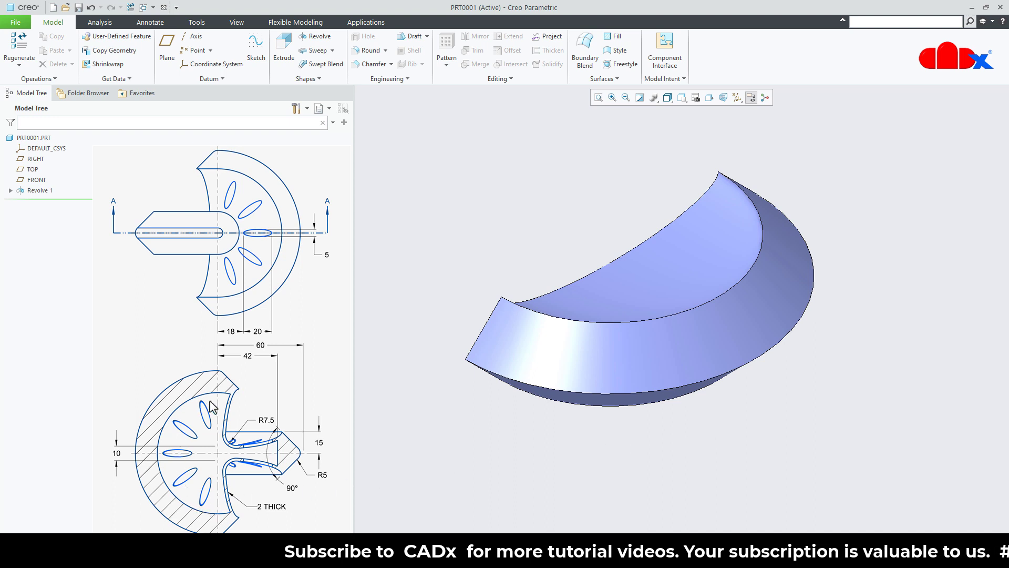
Start a second revolve with its sketch on the TOP plane, viewed normal to the plane.
left_click(315, 37)
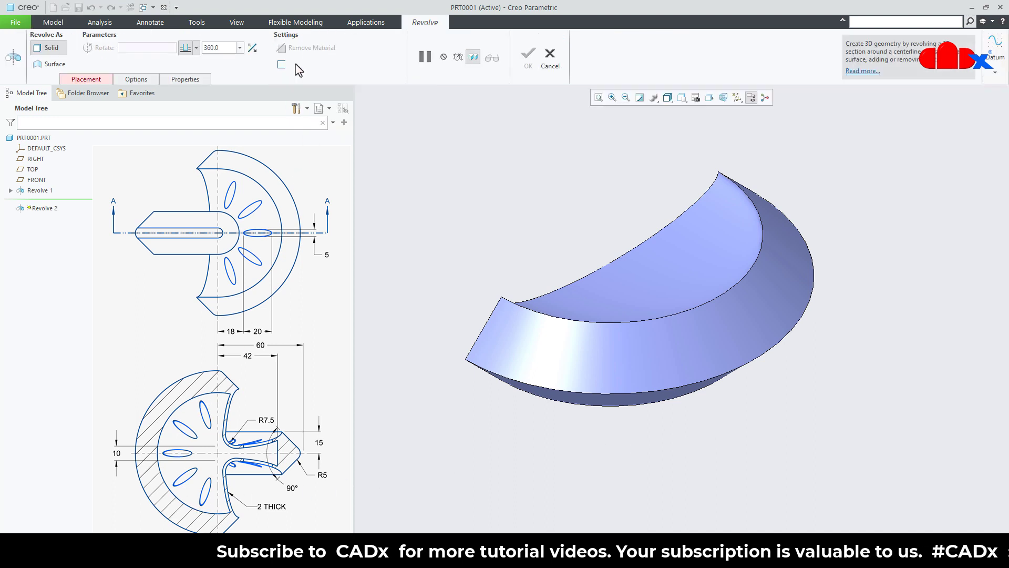
left_click(30, 169)
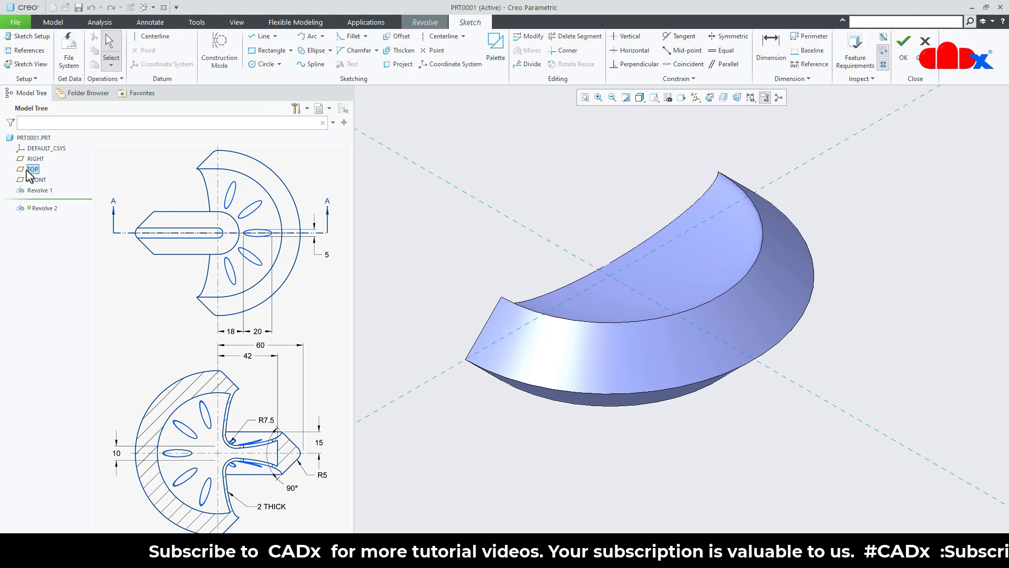
left_click(709, 98)
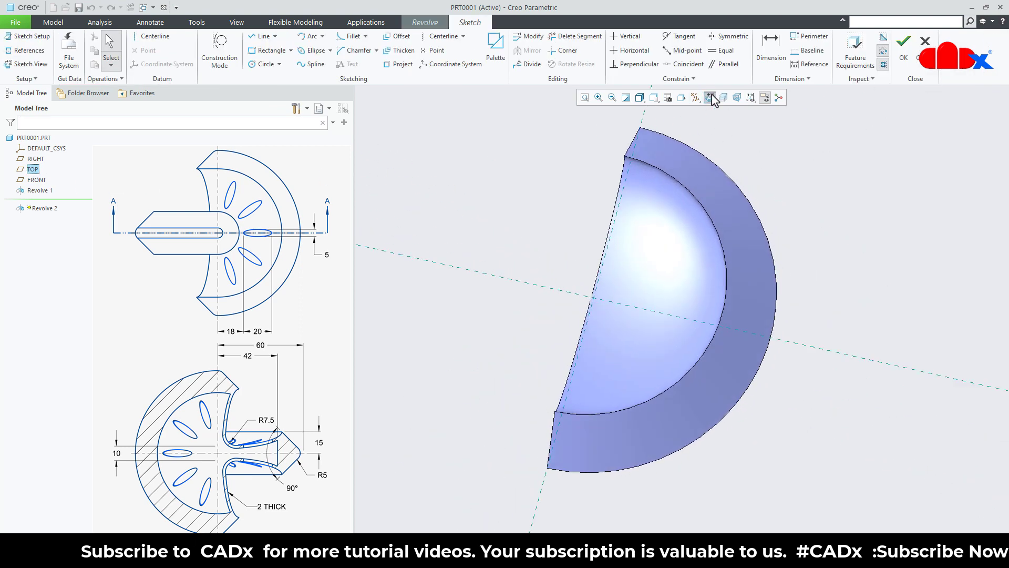
Add a vertical geometry centerline as the revolve axis and a horizontal sketch centerline, both through the origin.
left_click(152, 36)
scroll(456, 282, "down", 2)
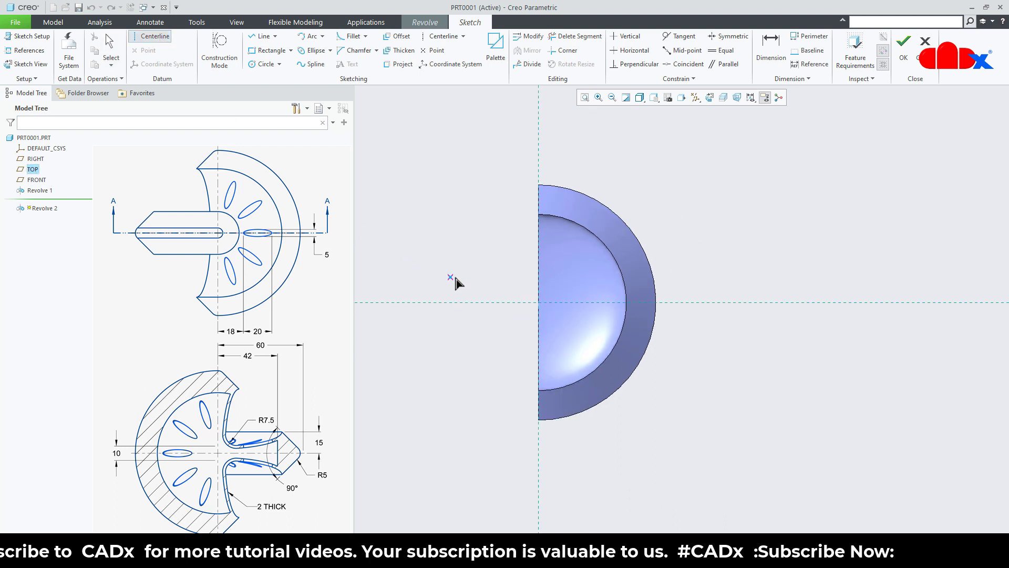
left_click(539, 139)
left_click(538, 182)
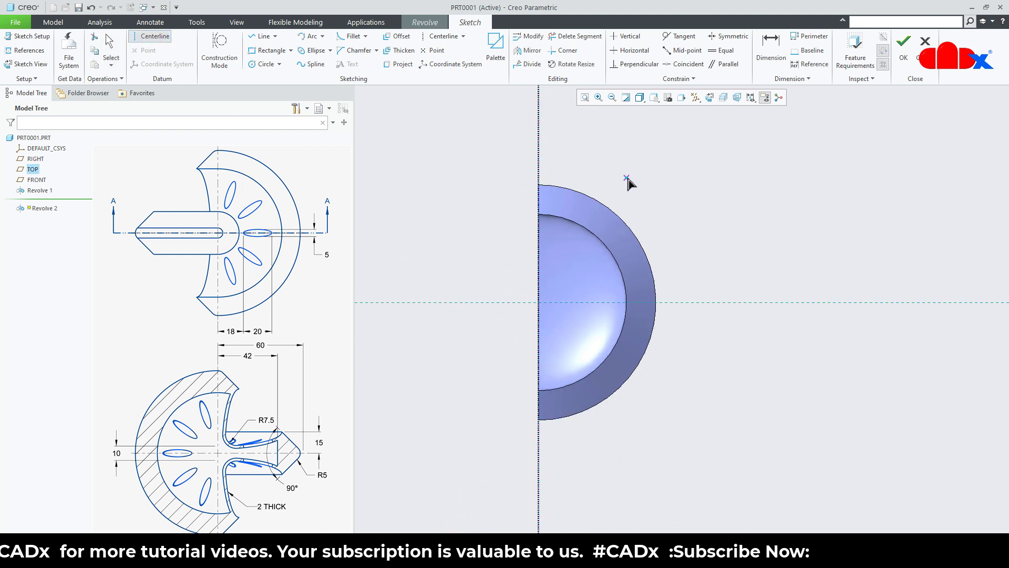
middle_click(629, 181)
right_click(631, 182)
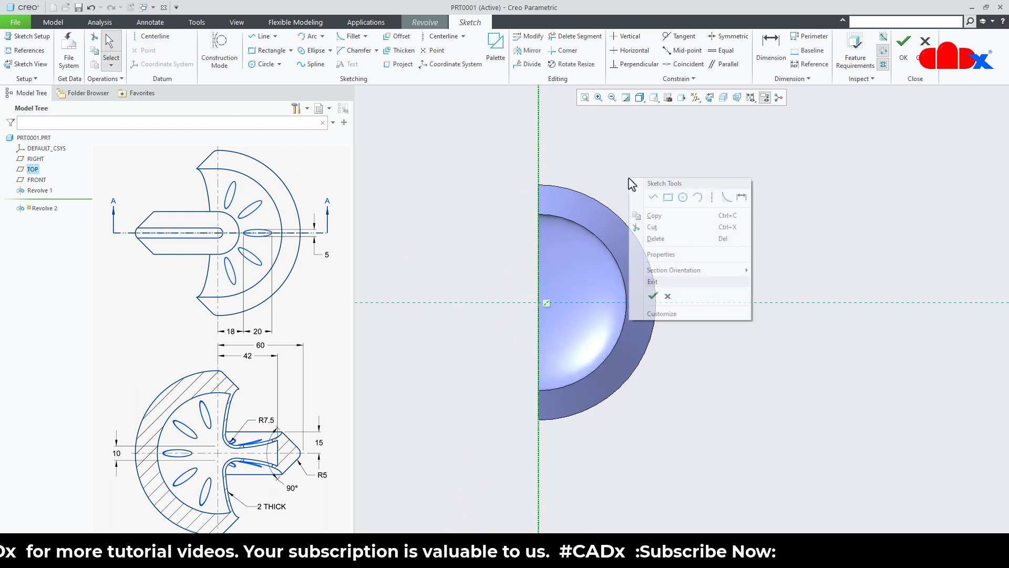
left_click(712, 197)
left_click(752, 302)
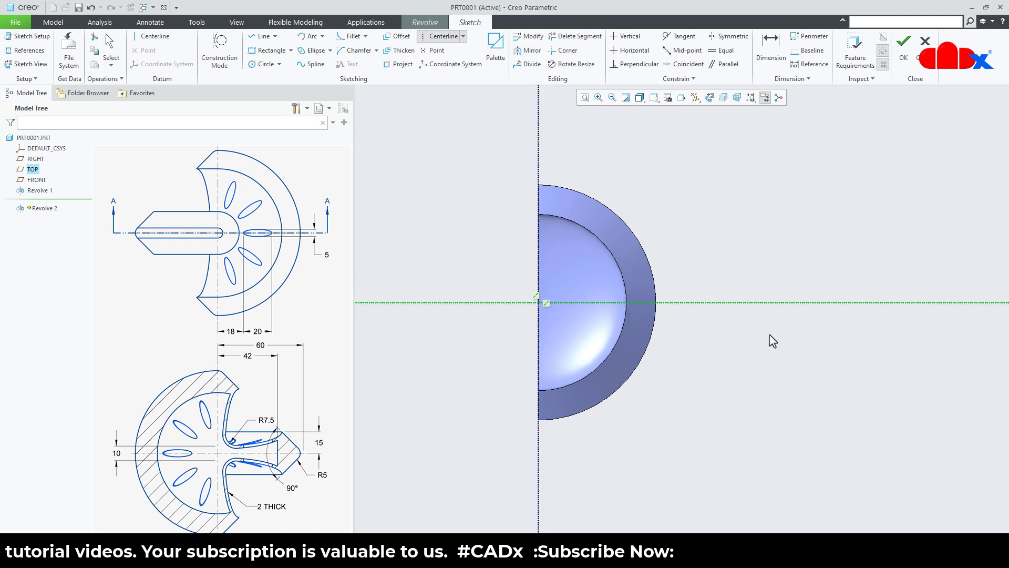
middle_click(419, 347)
Sketch a slanted line opposite the half-disc, ending on the horizontal centerline about 57 mm from the vertical axis, and mirror it about that centerline.
scroll(424, 349, "up", 3)
right_click(425, 349)
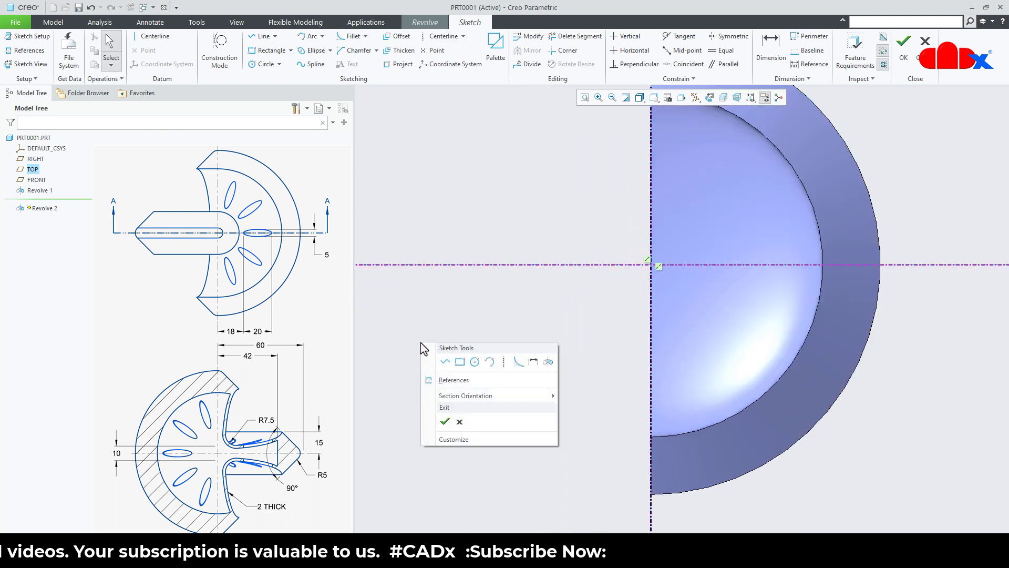
left_click(444, 363)
left_click(470, 217)
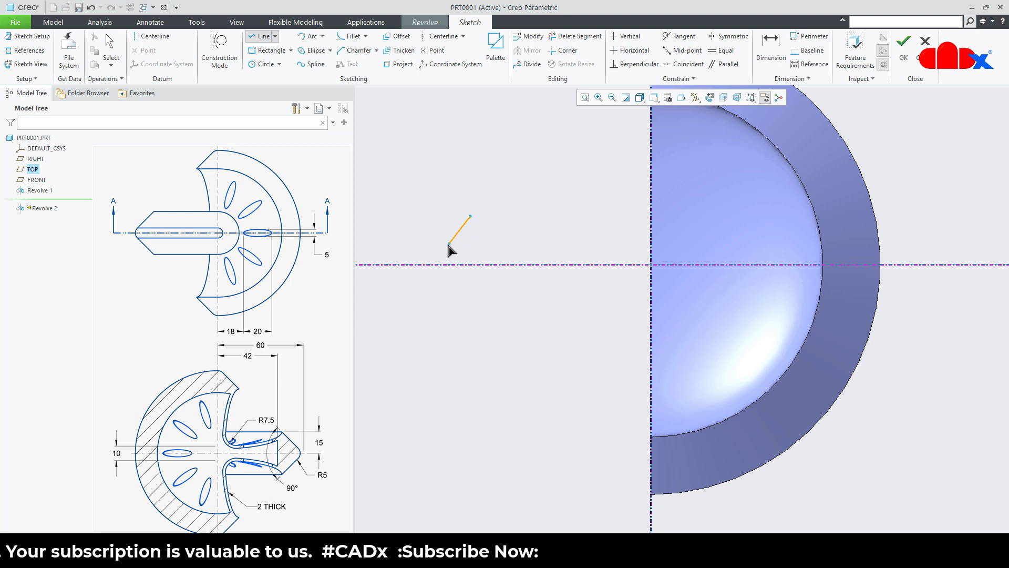
left_click(433, 263)
middle_click(434, 313)
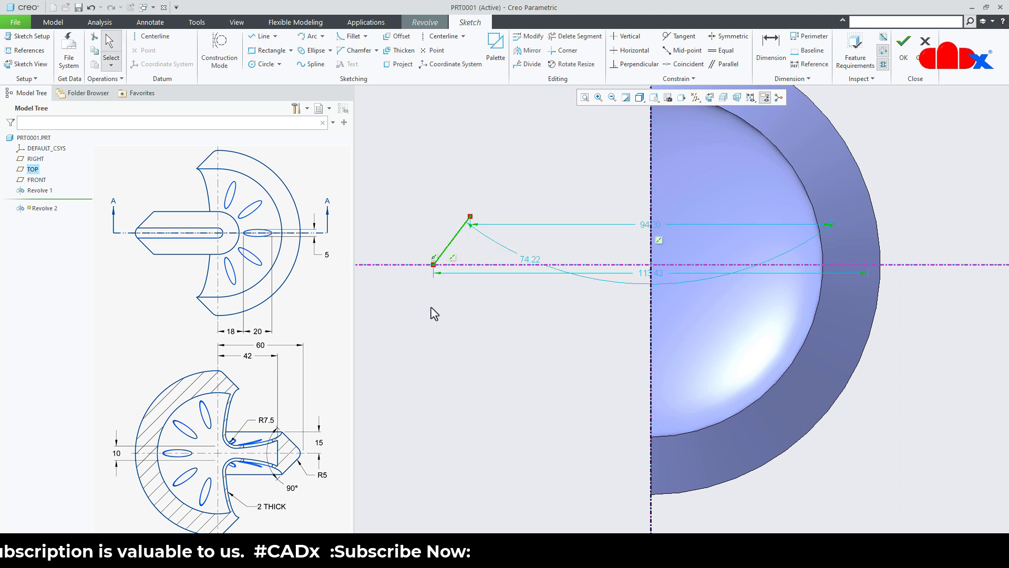
left_click(472, 261)
Dimension the angle between the new slanted line and its mirrored copy as 90 degrees.
right_click(522, 318)
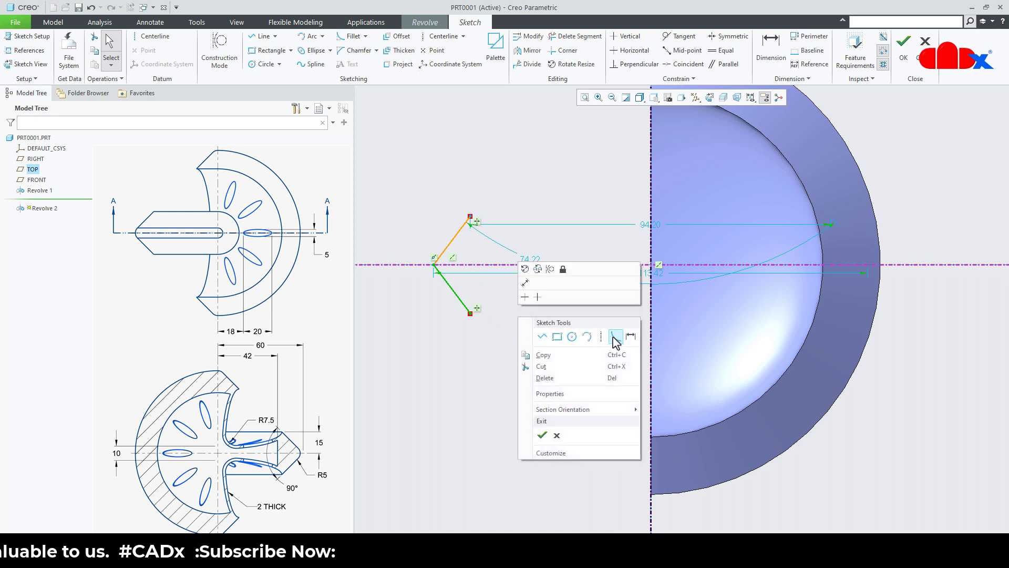
left_click(631, 335)
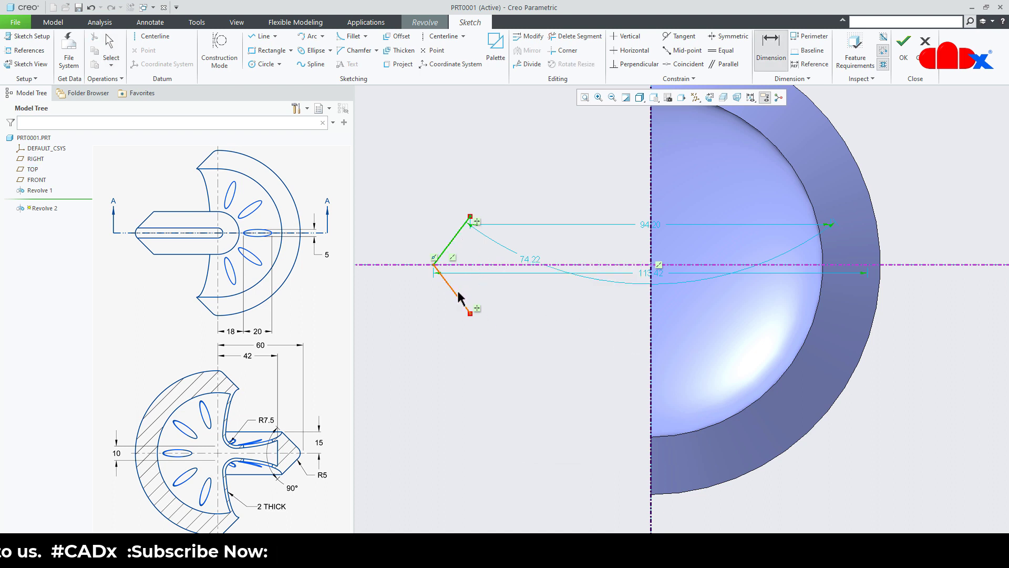
left_click(461, 300)
middle_click(479, 288)
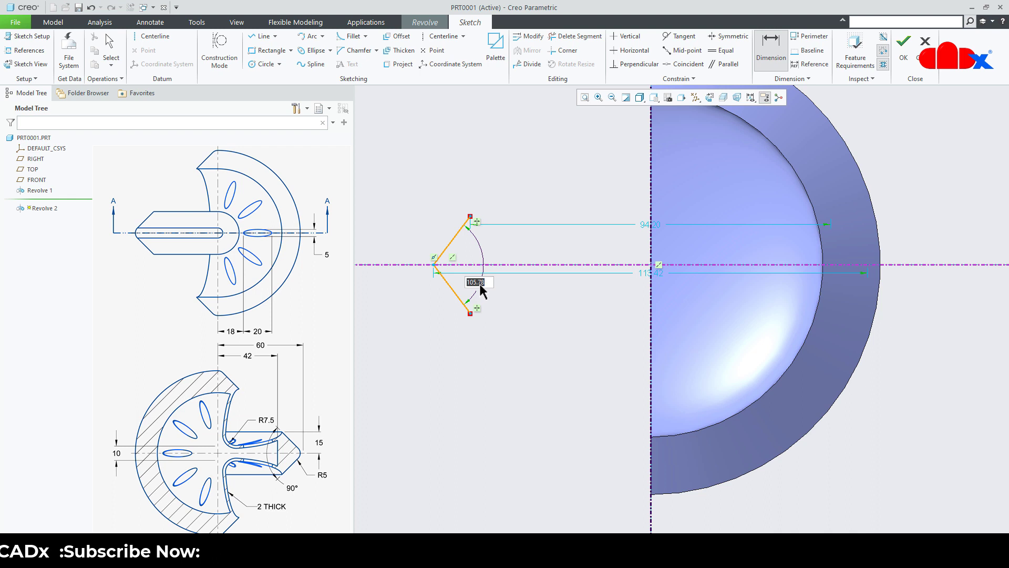
type("90")
key("Return")
Dimension the height of the new upper slanted line's free endpoint above the horizontal centerline as 15 mm.
left_click(476, 233)
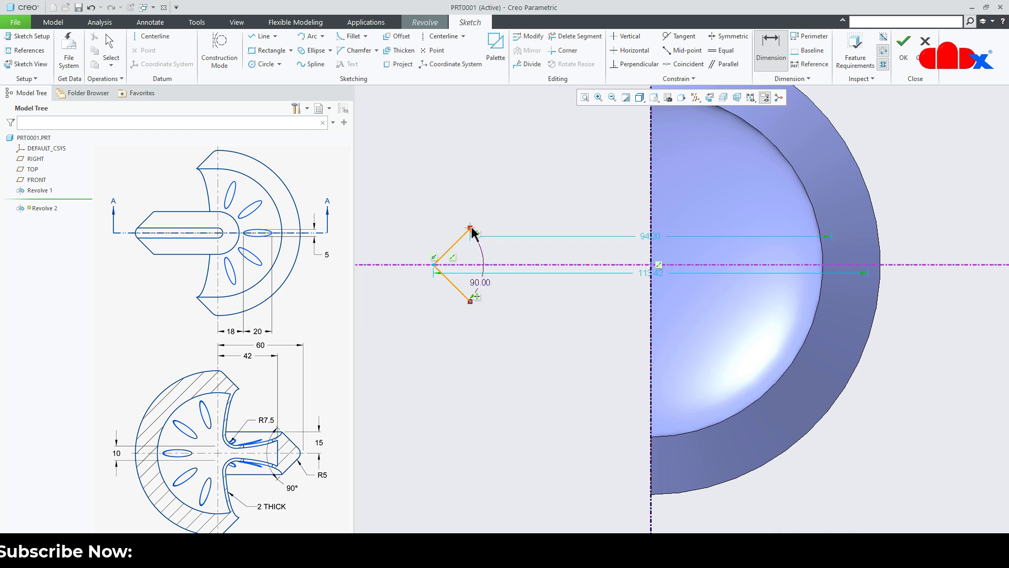
left_click(463, 264)
middle_click(509, 250)
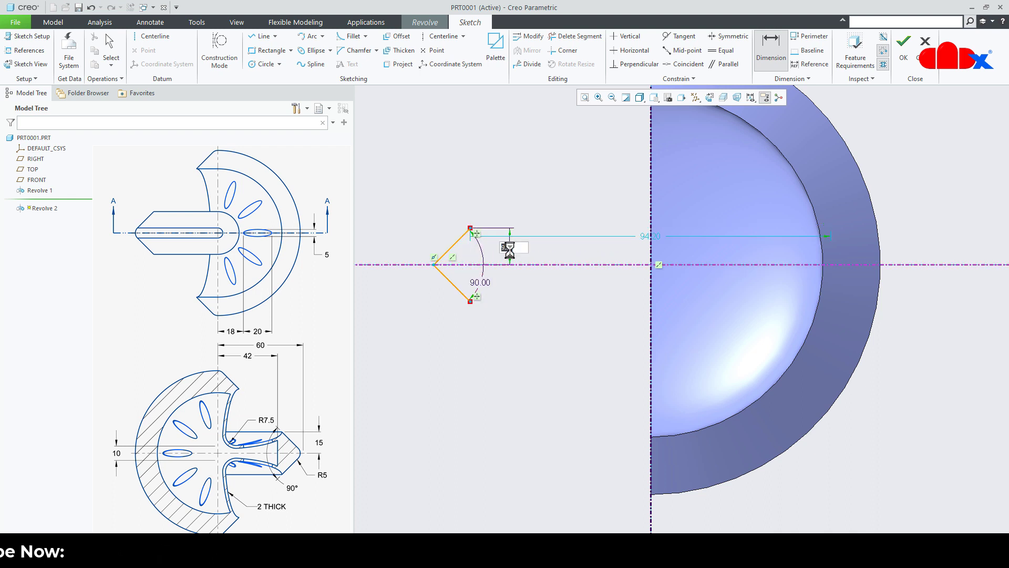
type("15")
key("Return")
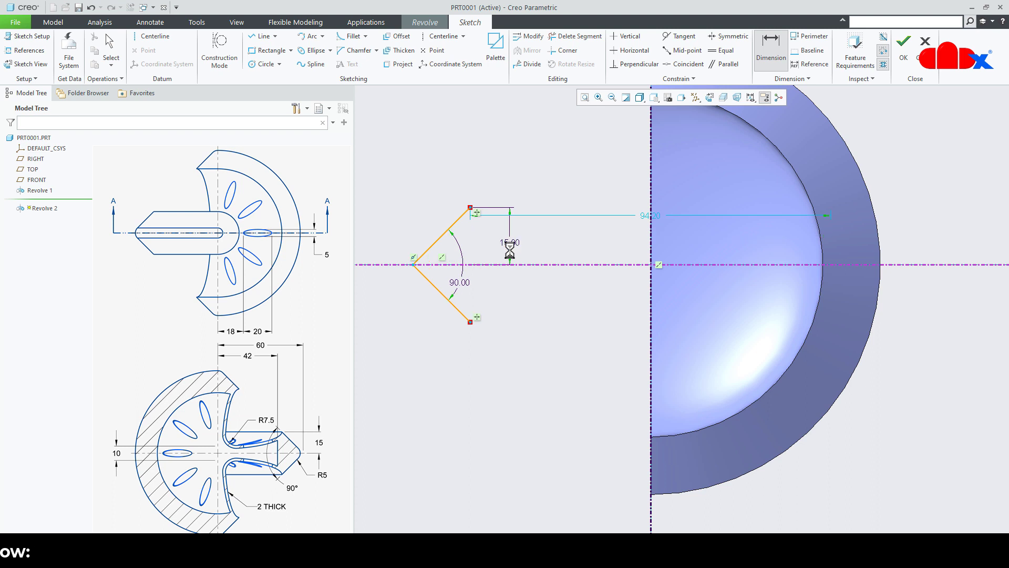
Dimension the distance from the slanted lines' shared vertex to the vertical axis as 60 mm.
left_click(412, 264)
left_click(437, 292)
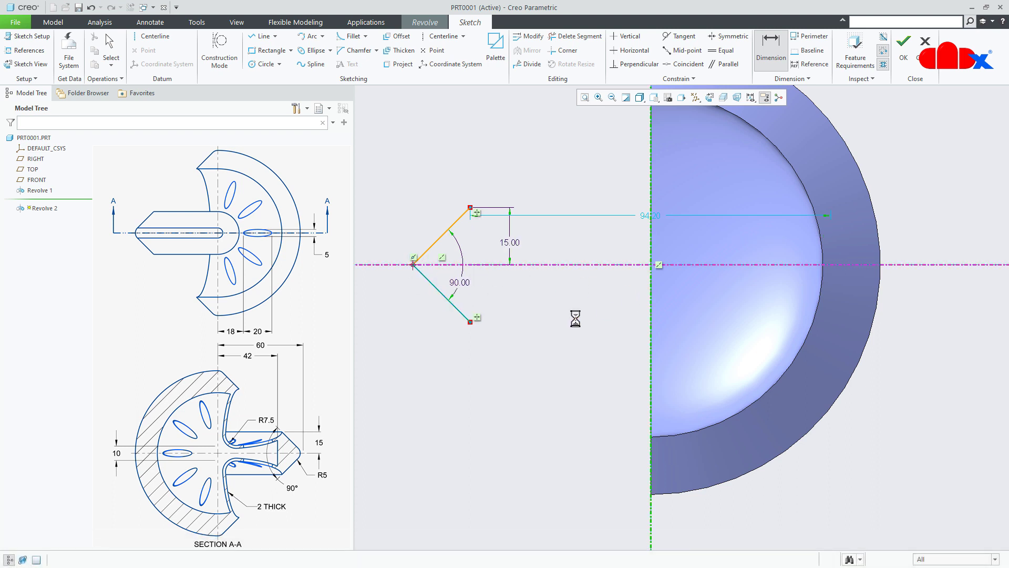
middle_click(534, 355)
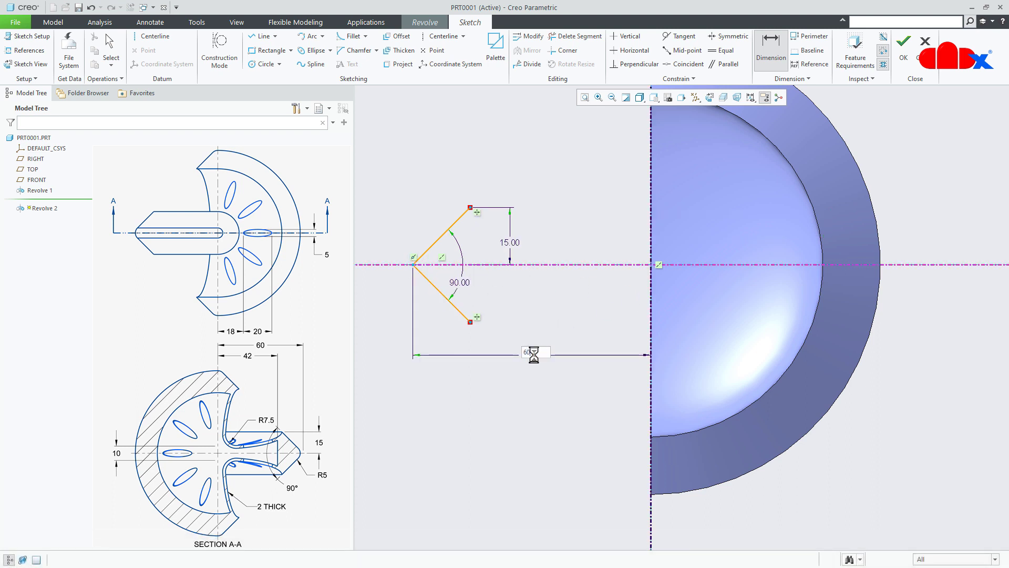
key("Return")
middle_click(540, 330)
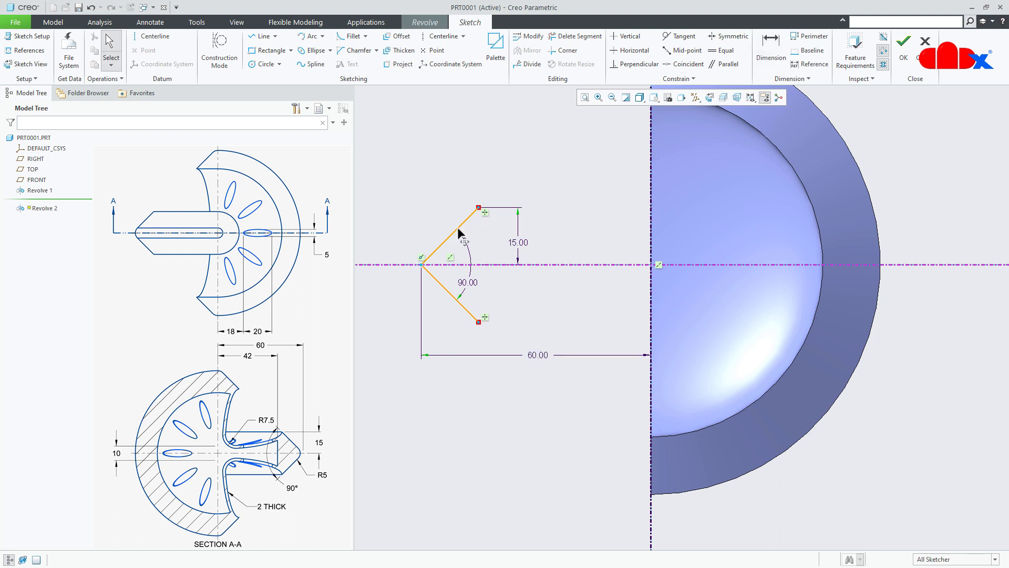
Add a horizontal construction line from the upper slanted line's free endpoint to the vertical axis.
left_click(261, 37)
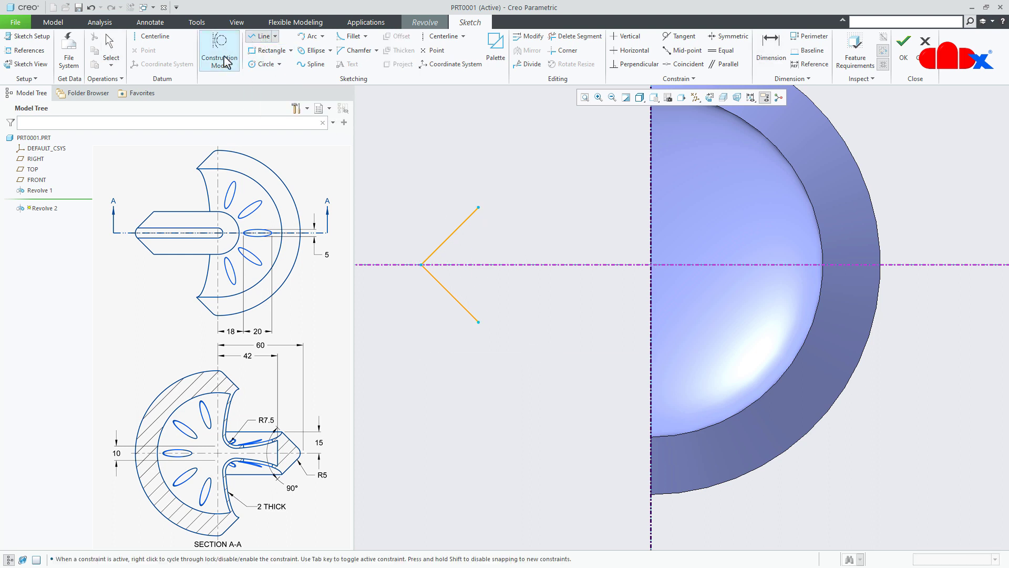
left_click(478, 207)
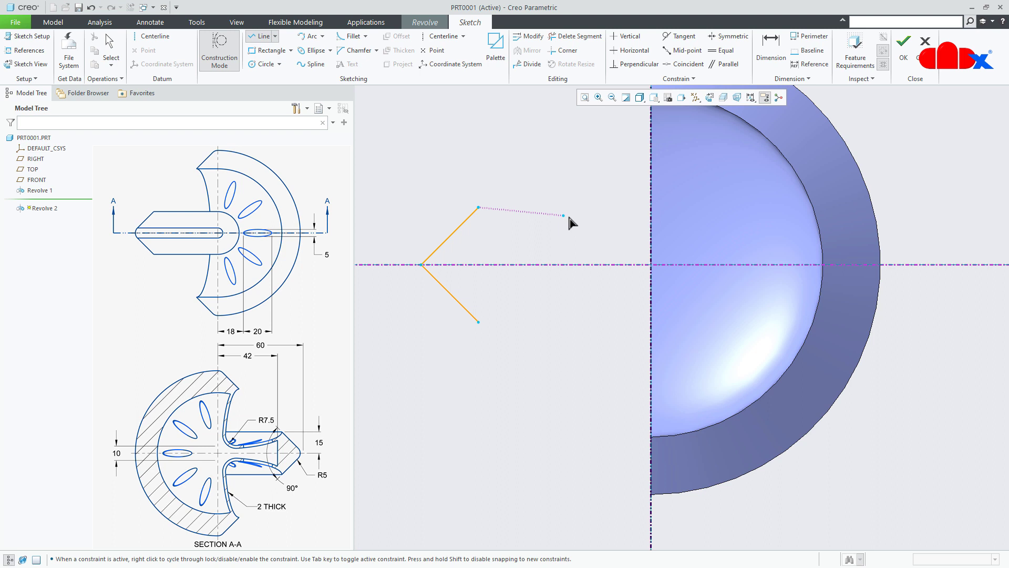
left_click(651, 210)
middle_click(607, 240)
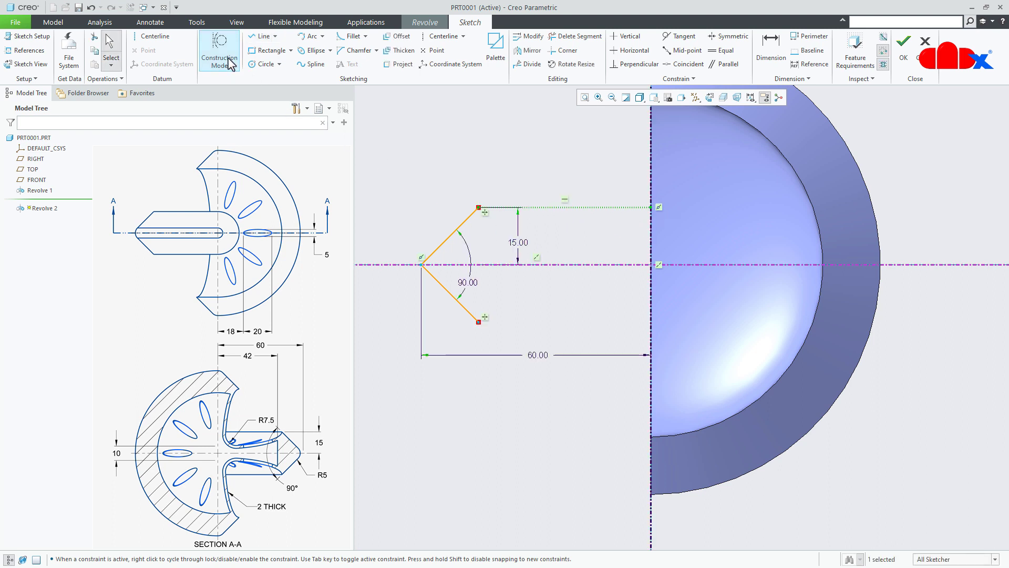
Sketch an ellipse about 17 mm high, centred where the construction line meets the vertical axis and passing through the upper slanted line's free endpoint.
left_click(301, 53)
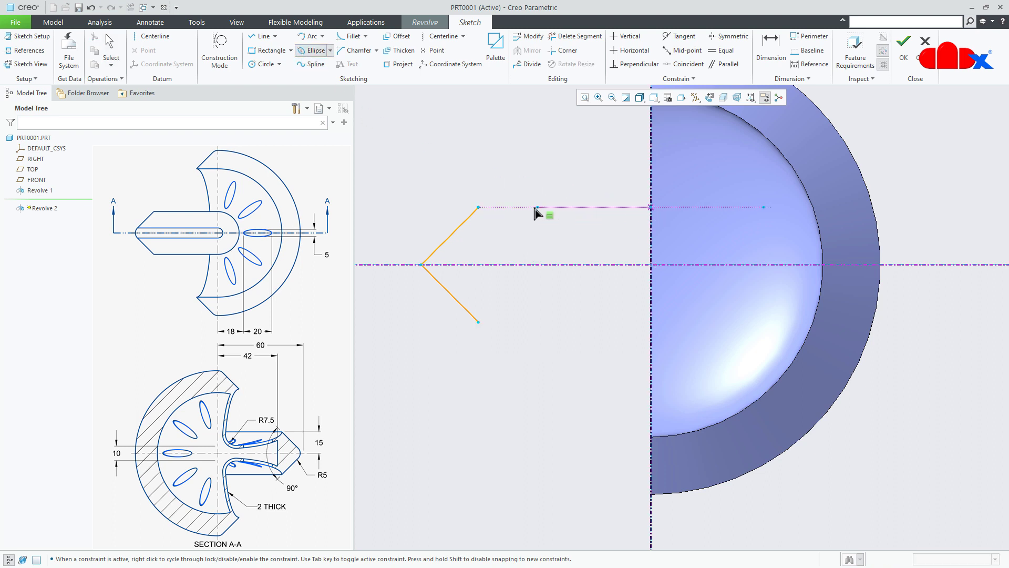
left_click(479, 207)
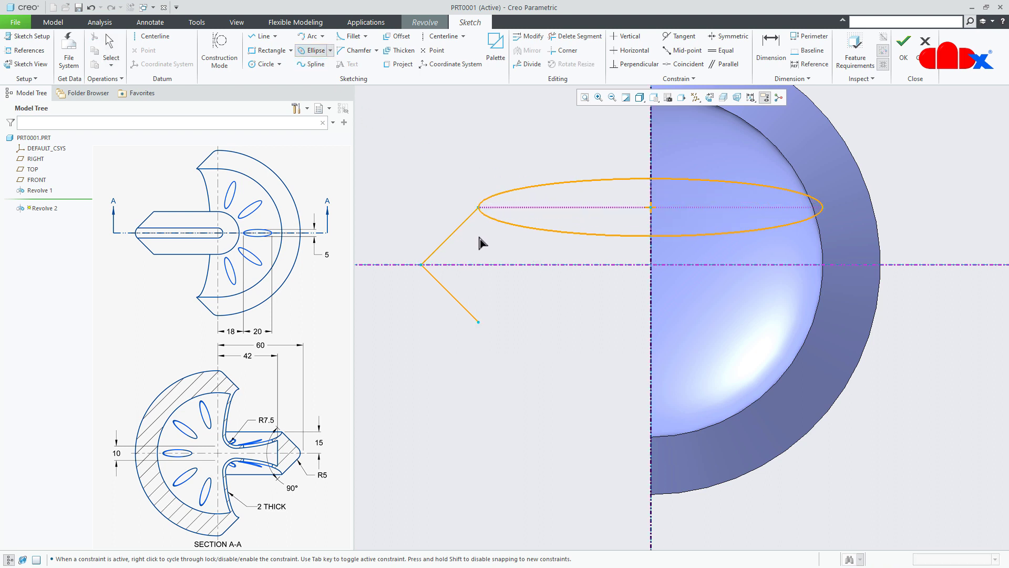
left_click(481, 239)
middle_click(534, 255)
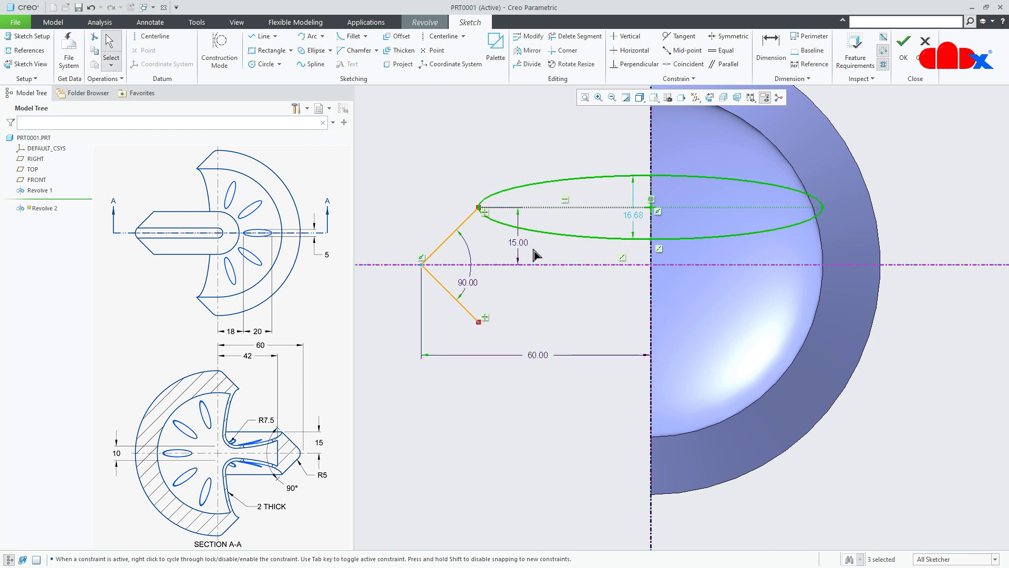
Trim the ellipse to the lower quarter between the upper slanted line's endpoint and the vertical axis.
left_click(577, 36)
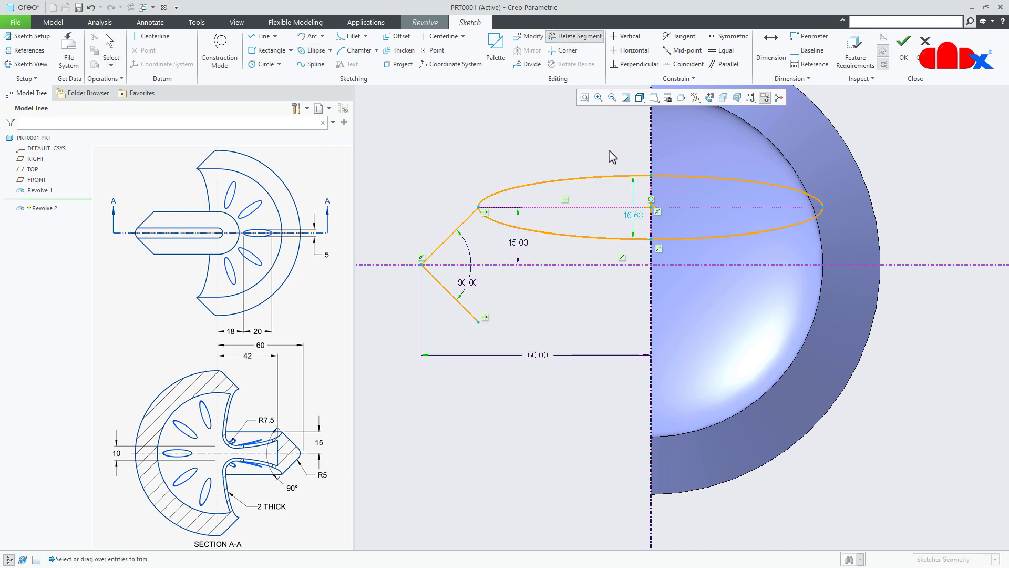
left_click(618, 178)
left_click_drag(685, 160, 692, 203)
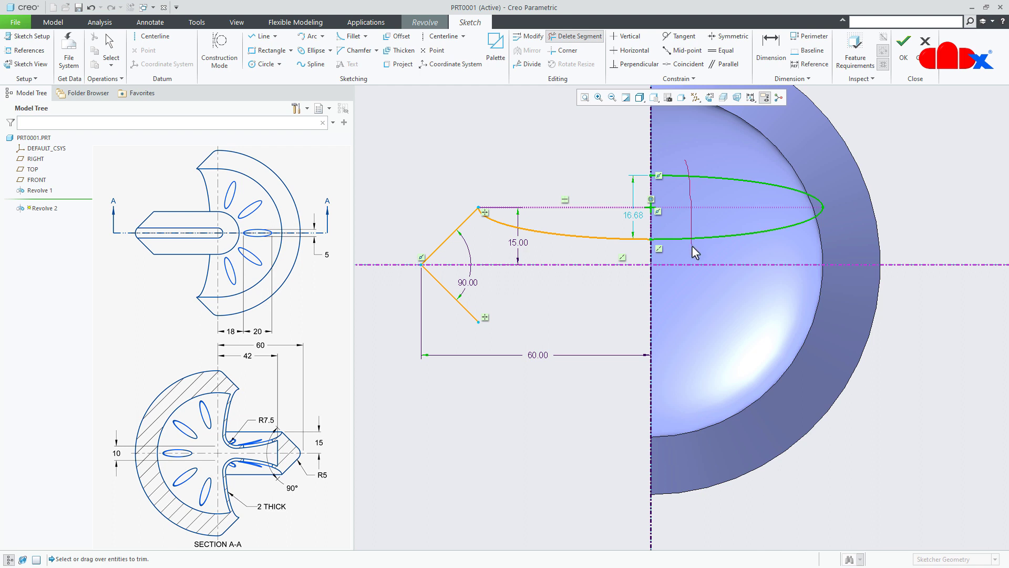
left_click_drag(691, 245, 692, 245)
middle_click(614, 252)
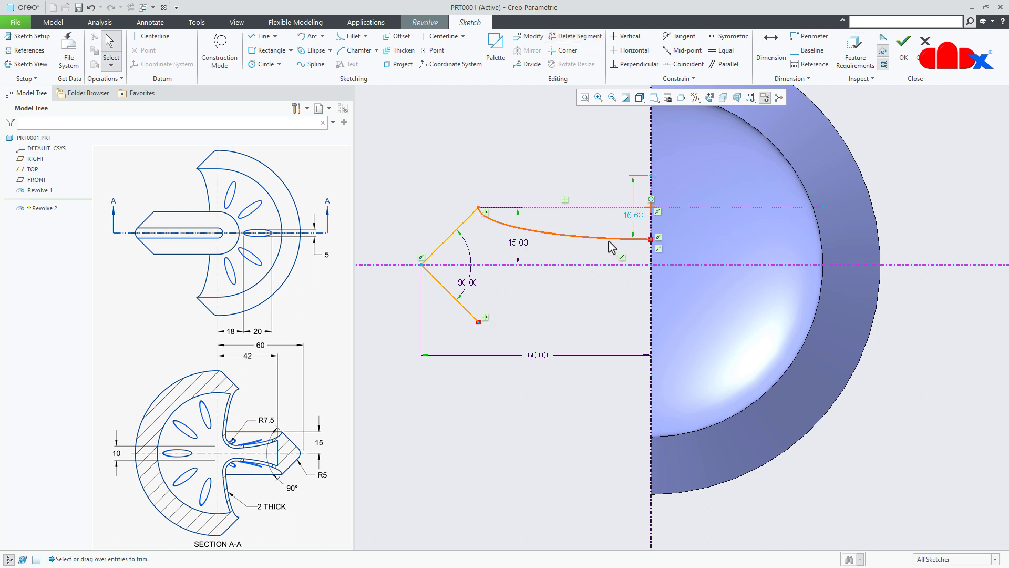
Mirror the remaining elliptical arc about the horizontal centerline.
left_click(607, 240)
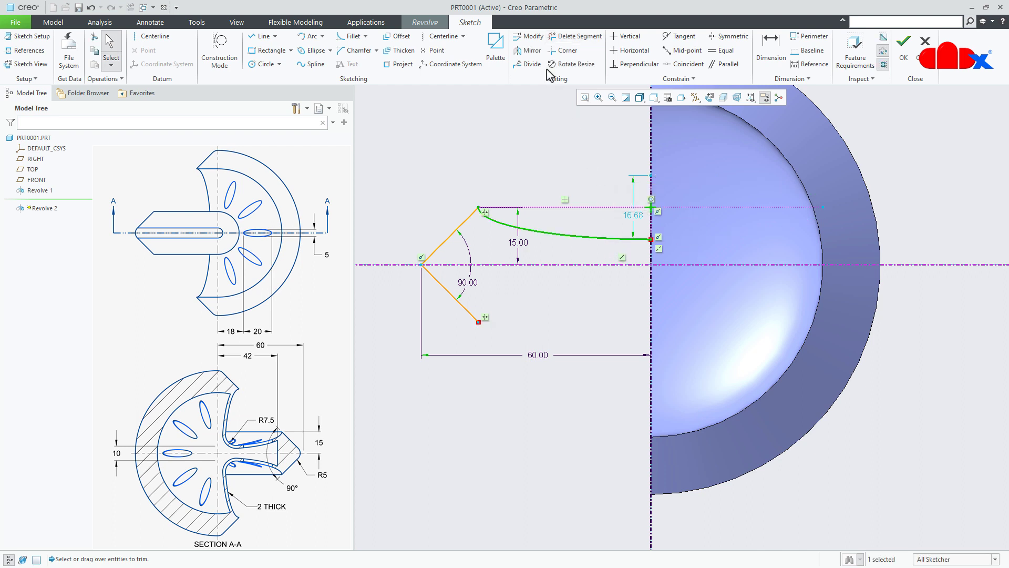
left_click(528, 51)
left_click(534, 265)
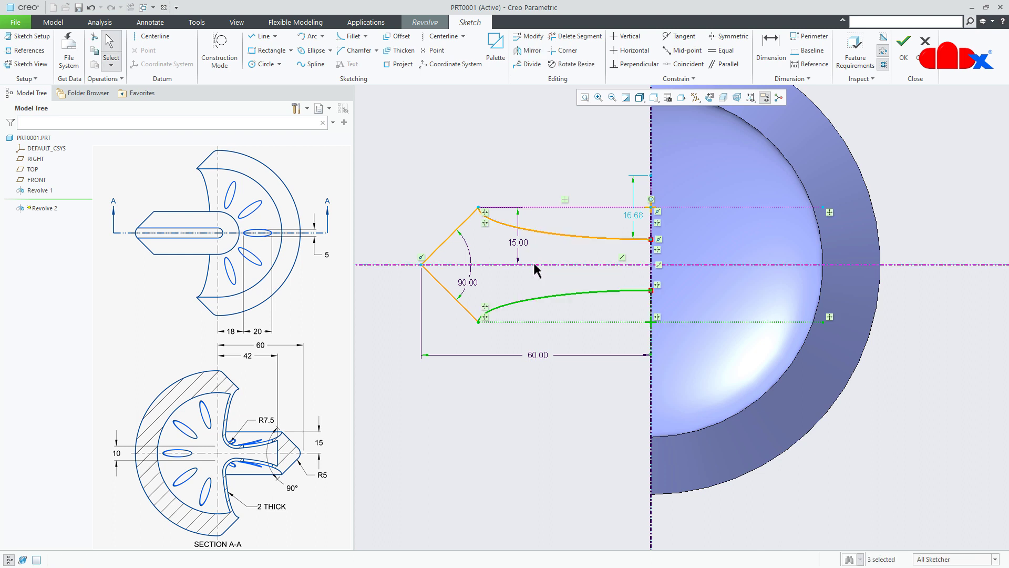
left_click(545, 342)
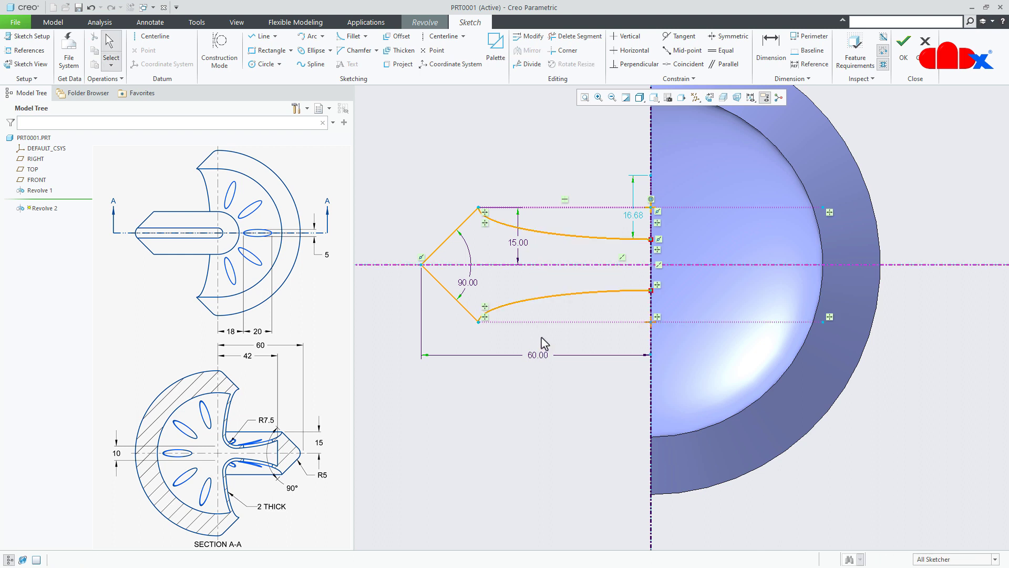
Dimension the gap between the two elliptical arcs' endpoints on the vertical axis as 10 mm.
right_click(545, 343)
left_click(654, 359)
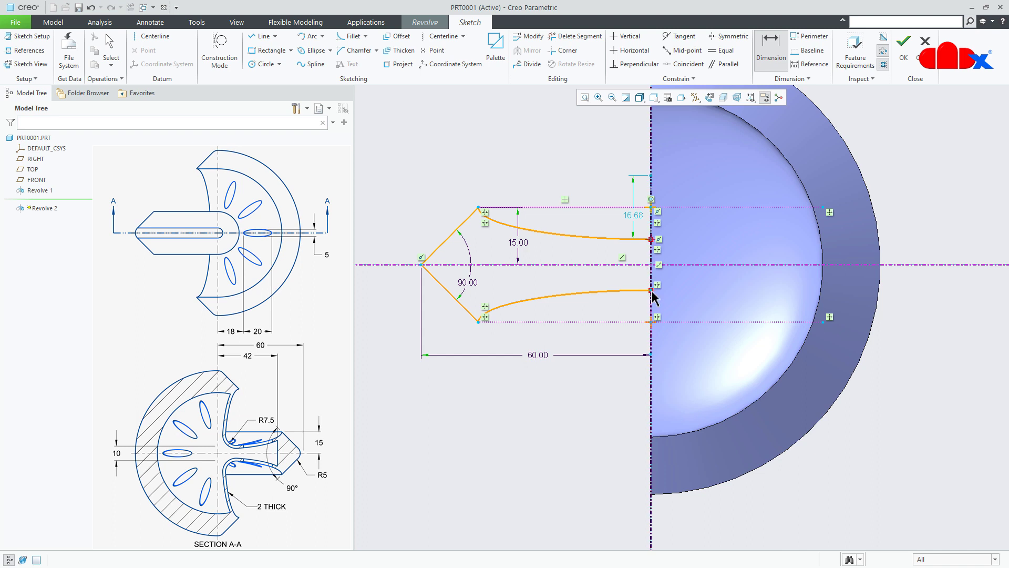
left_click(618, 280)
middle_click(618, 281)
type("10")
key("Return")
Finish the sketch and revolve the open profile as a surface through 180 degrees, symmetric about the sketch plane.
right_click(563, 404)
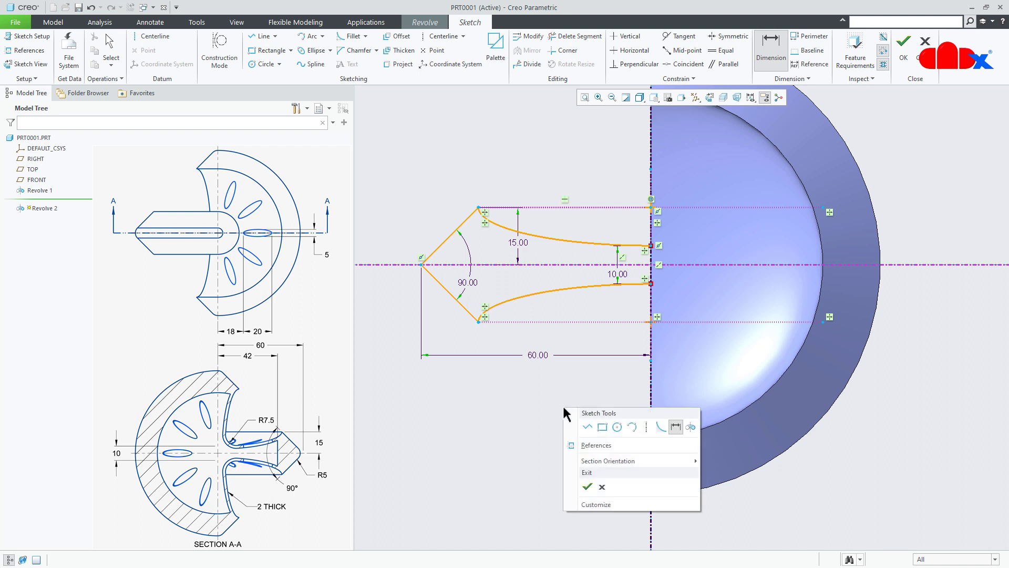
left_click(588, 487)
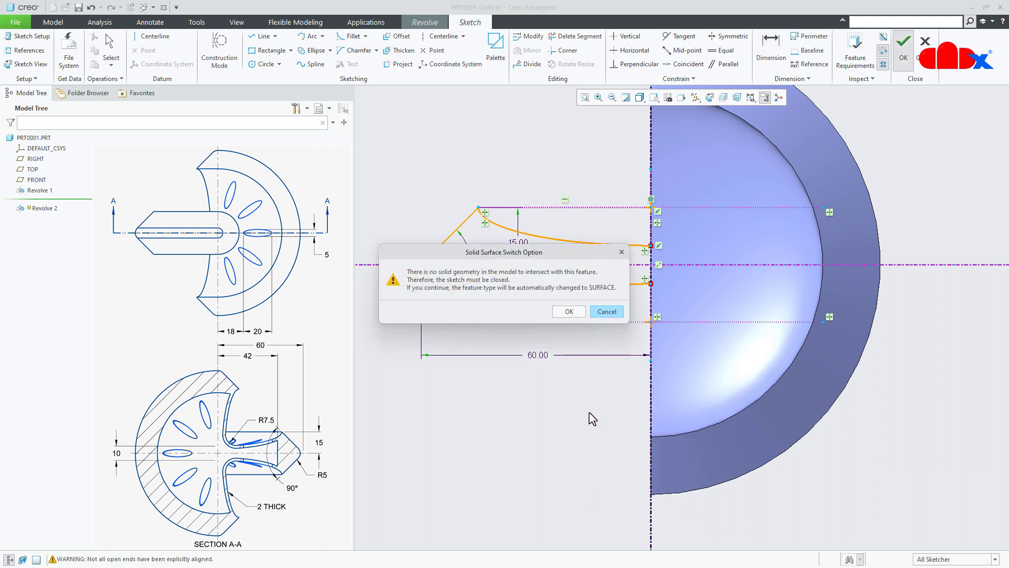
left_click(570, 311)
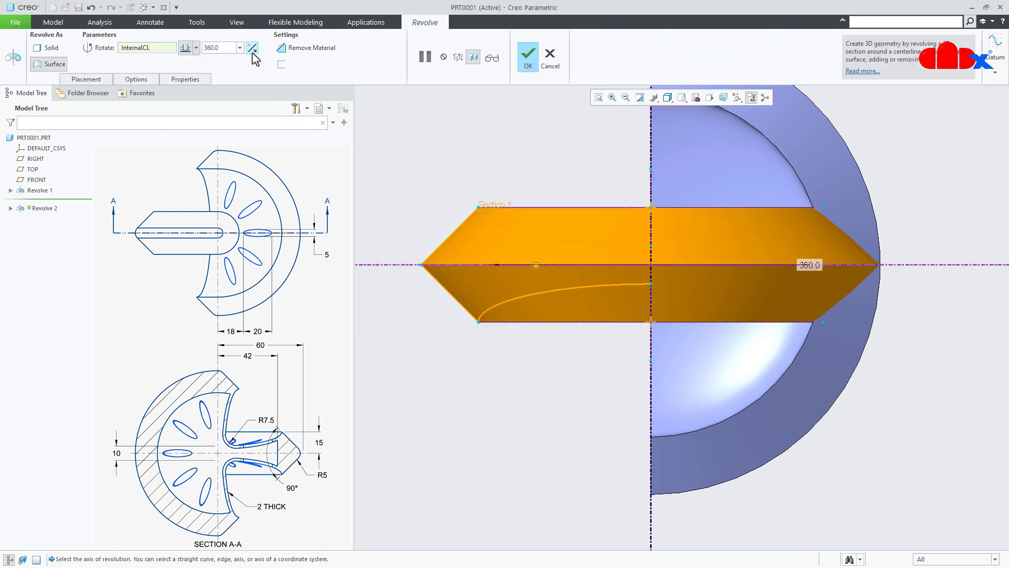
left_click(240, 48)
left_click(226, 64)
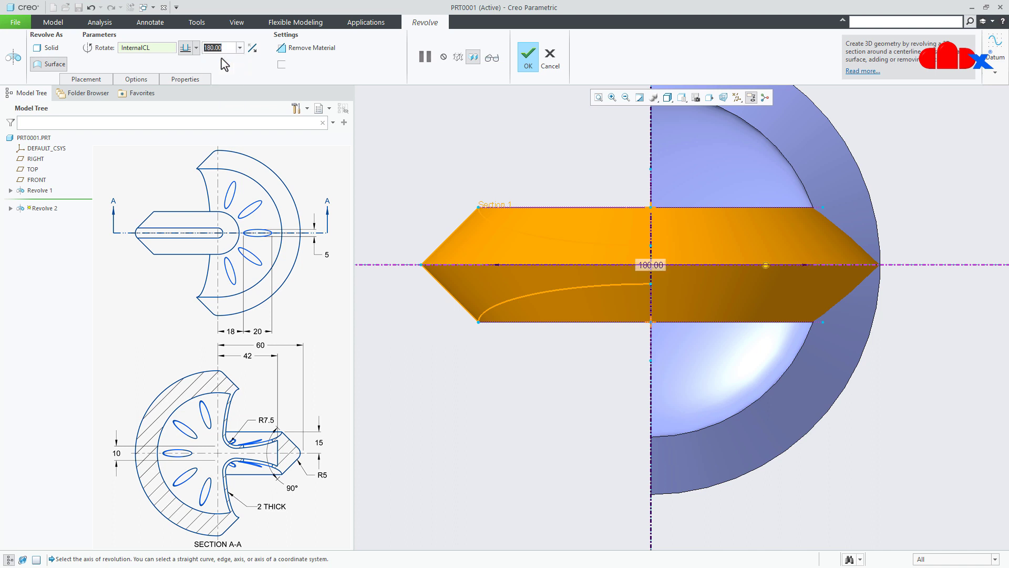
left_click(196, 48)
left_click(185, 79)
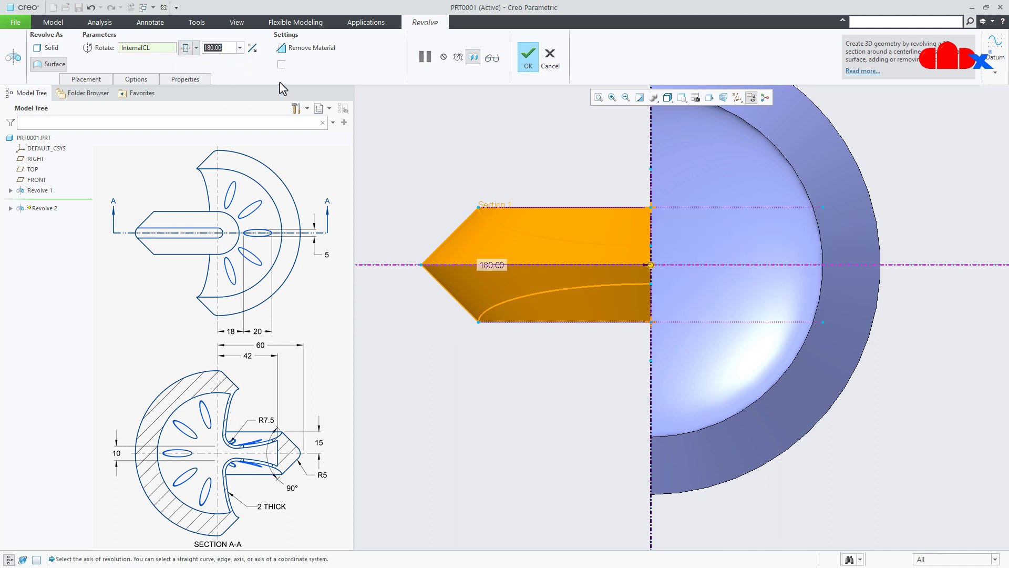
left_click(527, 57)
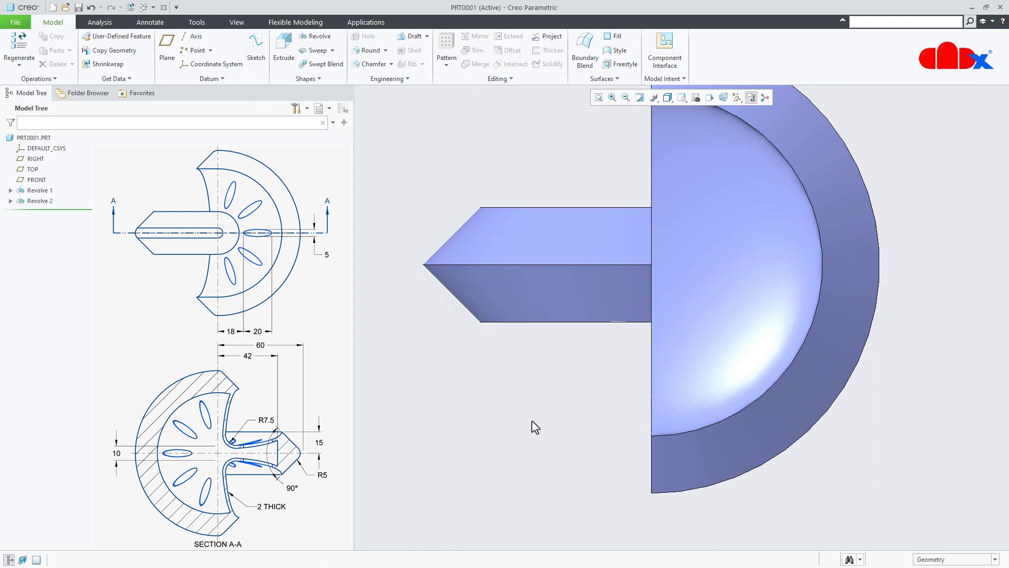
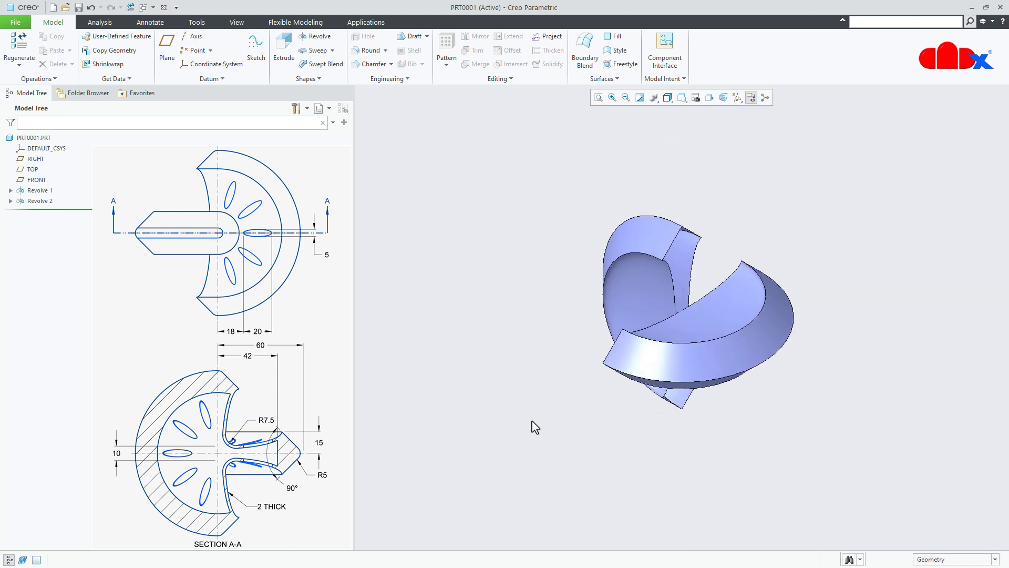
Start a third revolve sketch on the RIGHT plane and add a horizontal geometry centerline through the origin as its axis.
left_click(316, 36)
left_click(36, 159)
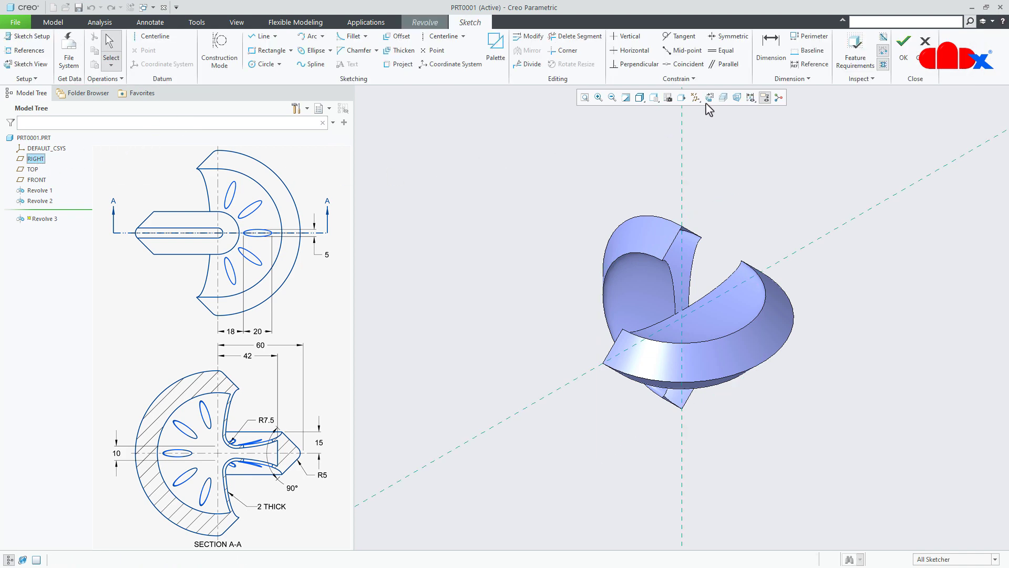
left_click(709, 98)
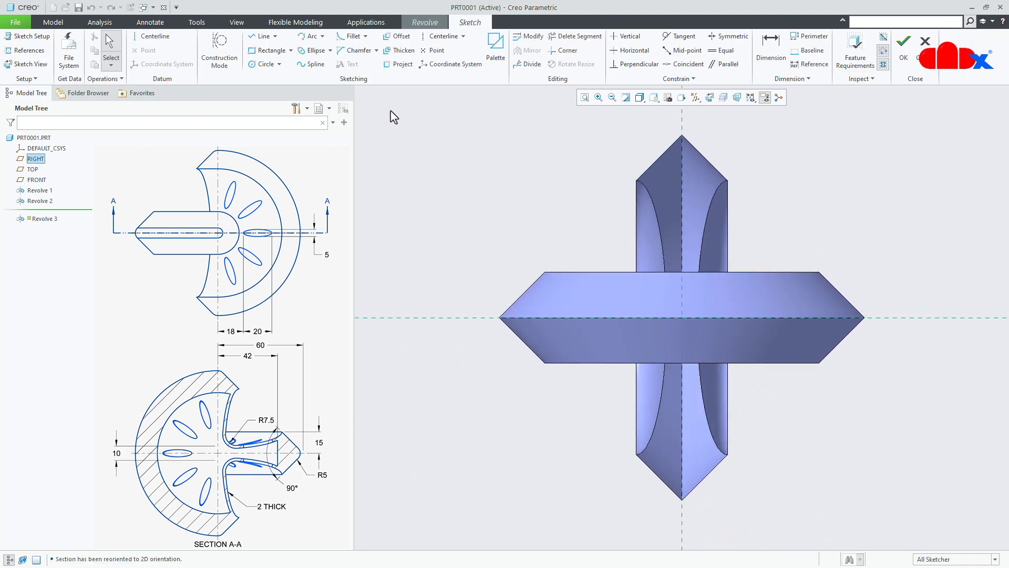
left_click(151, 36)
left_click(403, 318)
left_click(439, 319)
middle_click(540, 251)
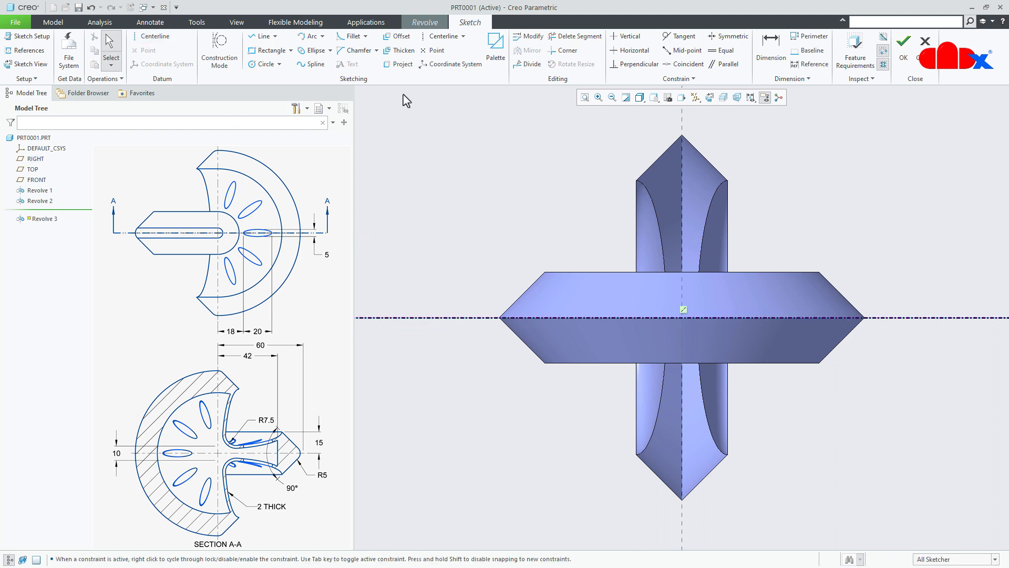
Project the second revolve's edges above the horizontal axis into the sketch: the elliptical edges and the slanted edge at each end.
left_click(399, 64)
mouse_move(720, 230)
middle_mouse_down()
mouse_move(762, 252)
mouse_move(739, 345)
mouse_move(710, 279)
mouse_move(760, 289)
mouse_move(757, 315)
middle_mouse_up()
left_click(719, 374)
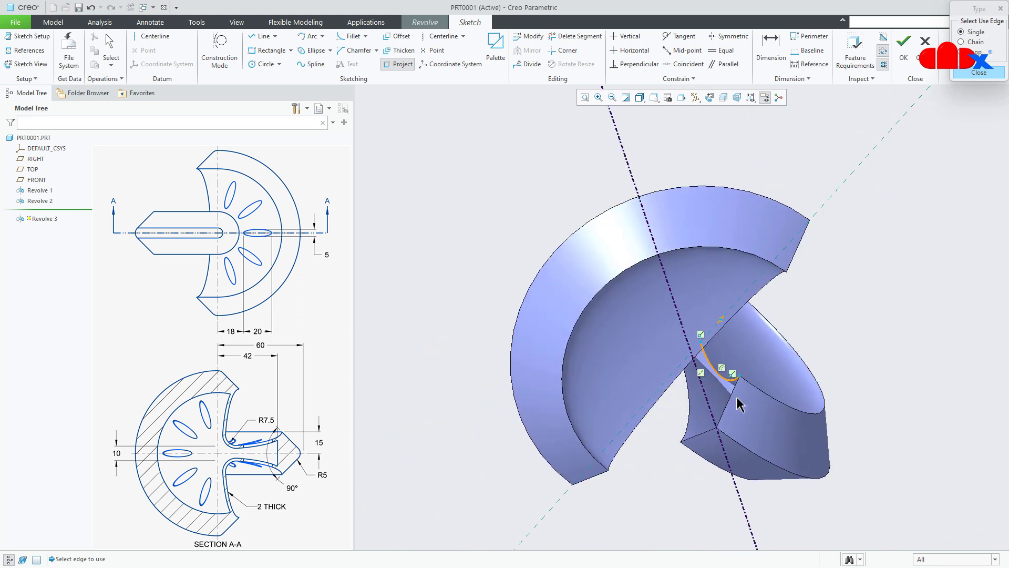
left_click(728, 399)
left_click(695, 318)
middle_click_drag(721, 318, 834, 282)
scroll(833, 274, "up", 5)
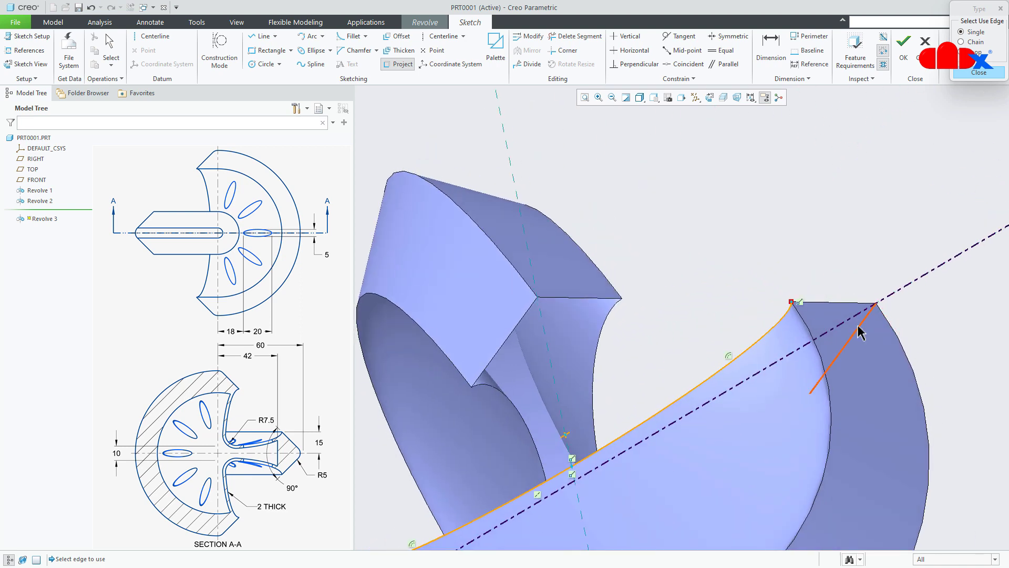
left_click(837, 303)
middle_click(830, 262)
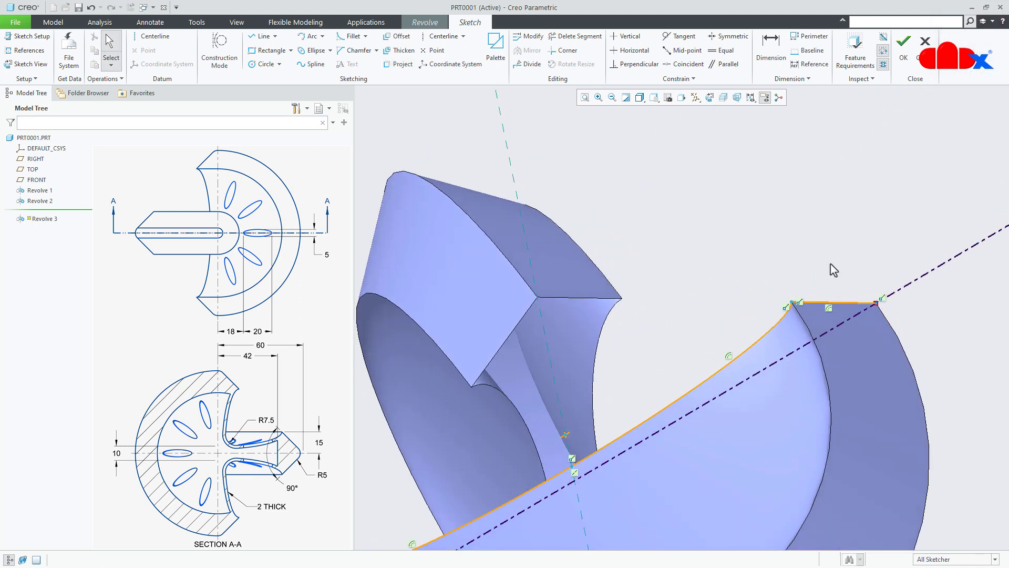
key("ctrl+shift+v")
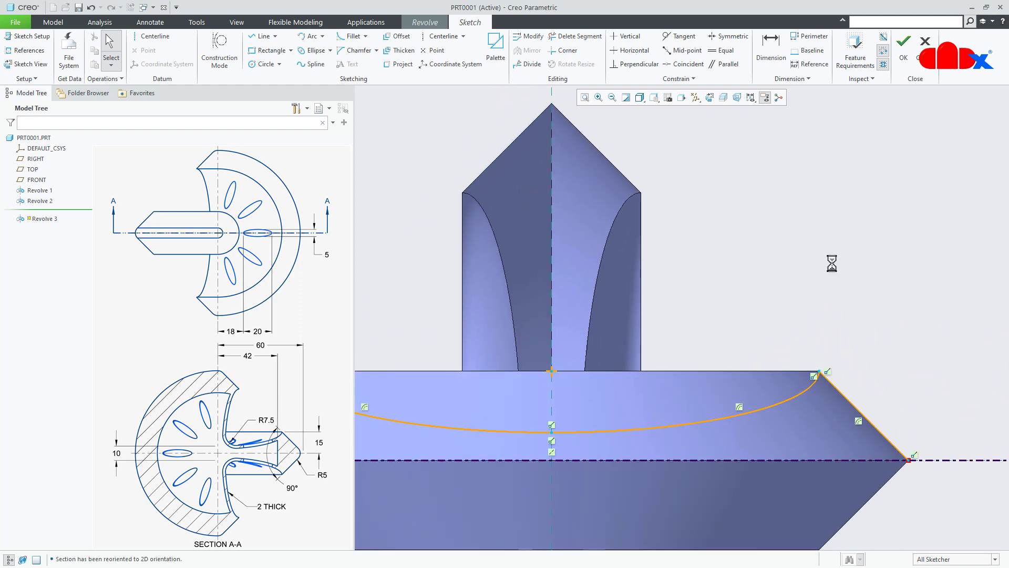
Finish the sketch and revolve the open profile as a surface through 180 degrees, with the revolve direction flipped.
right_click(852, 415)
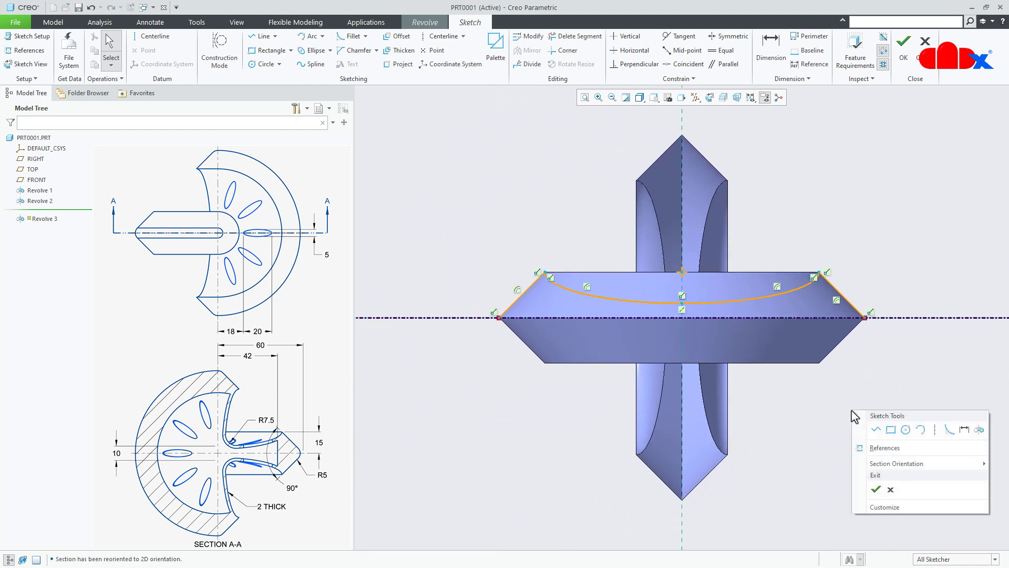
left_click(877, 488)
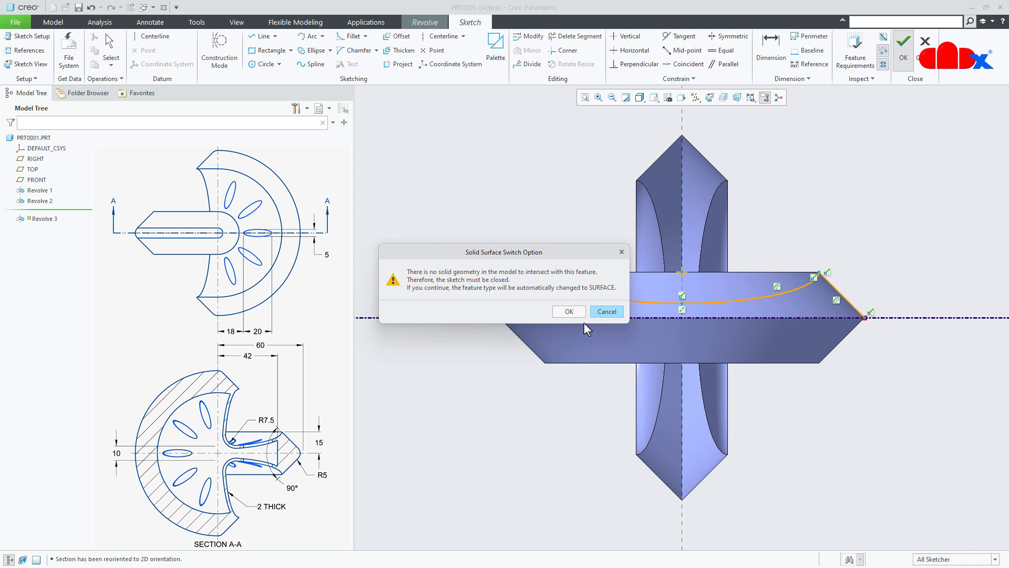
left_click(569, 311)
mouse_move(653, 304)
middle_mouse_down()
mouse_move(742, 299)
mouse_move(727, 336)
mouse_move(705, 333)
middle_mouse_up()
scroll(704, 329, "down", 2)
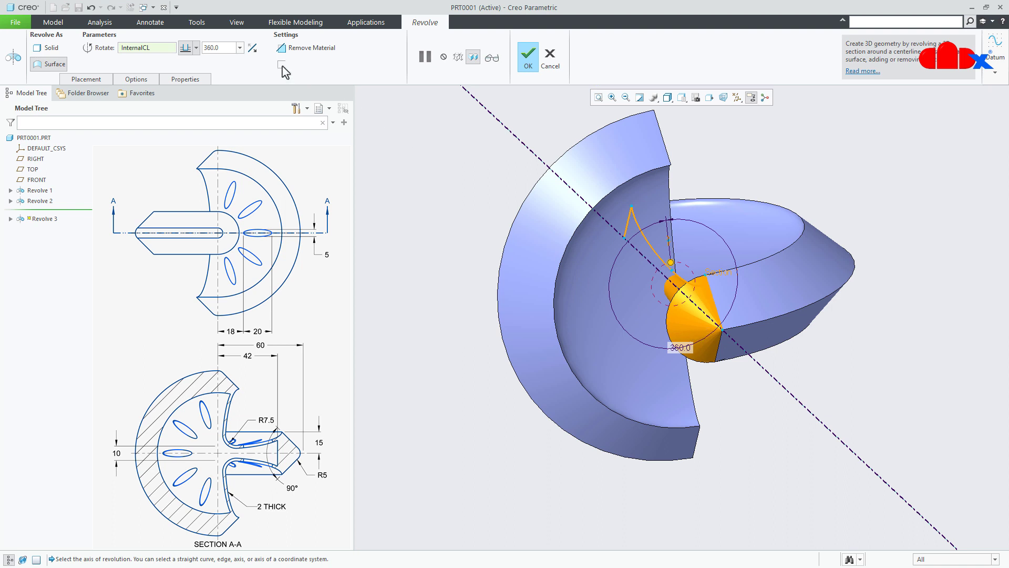
left_click(240, 48)
left_click(231, 65)
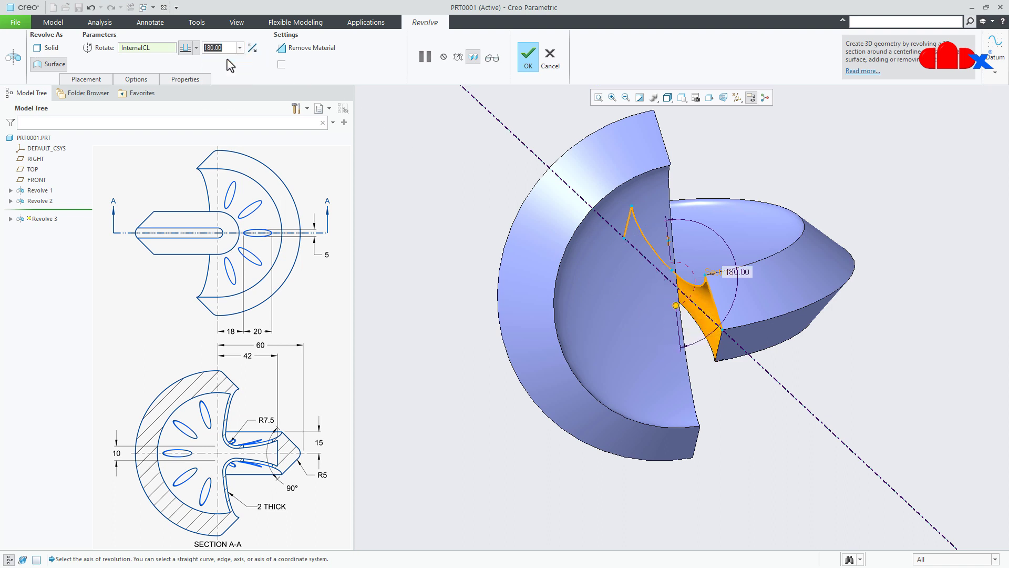
left_click(253, 51)
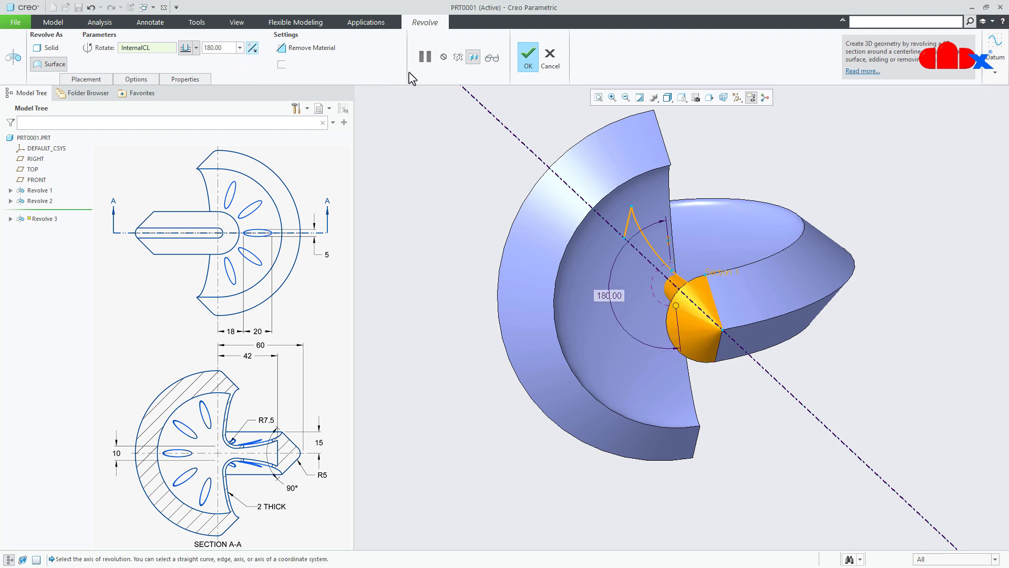
left_click(530, 65)
middle_click_drag(799, 347, 761, 335)
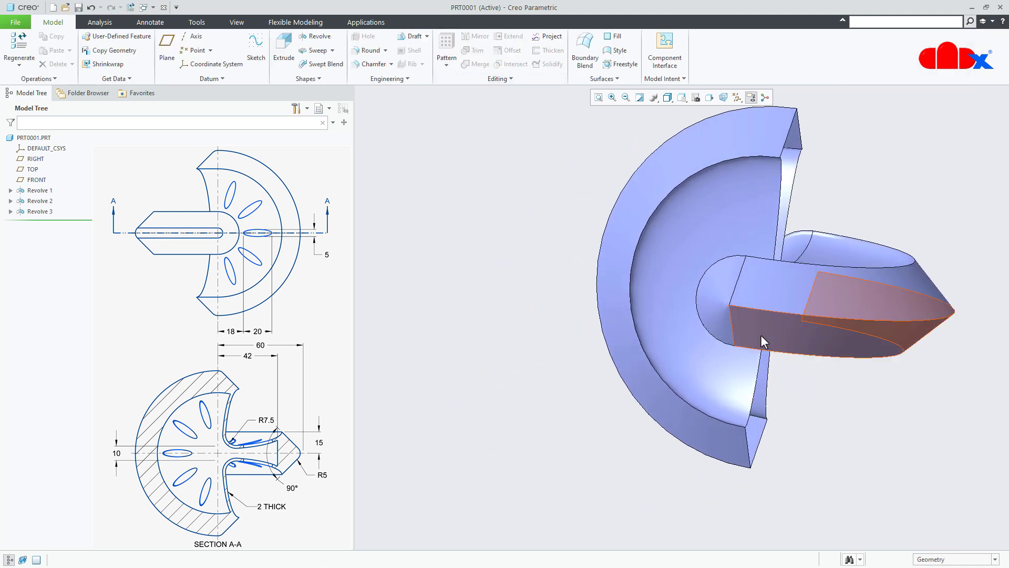
key("ctrl+d")
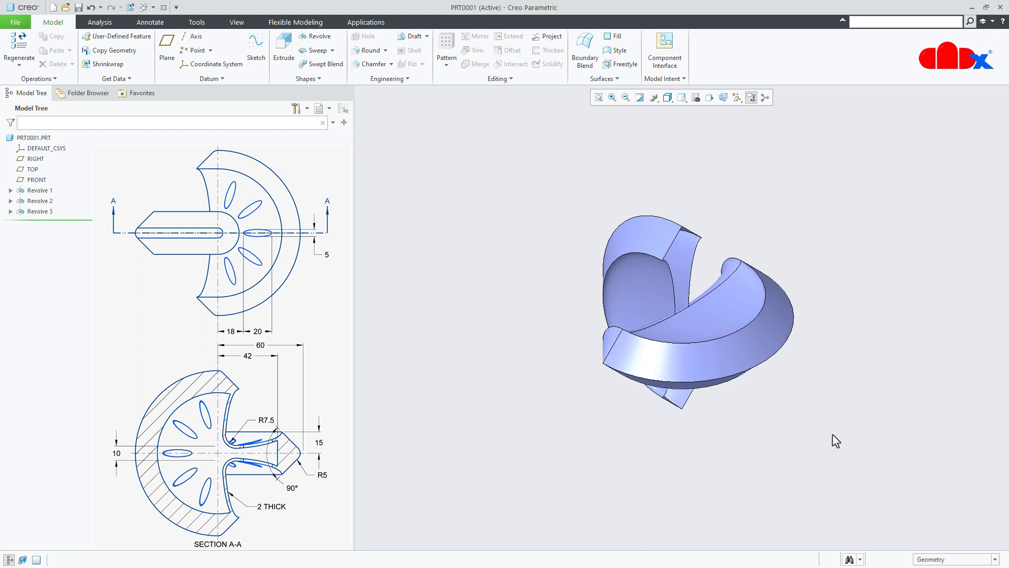
Start a fourth revolve sketch on the RIGHT plane and add a vertical geometry centerline through the origin as its axis.
left_click(317, 37)
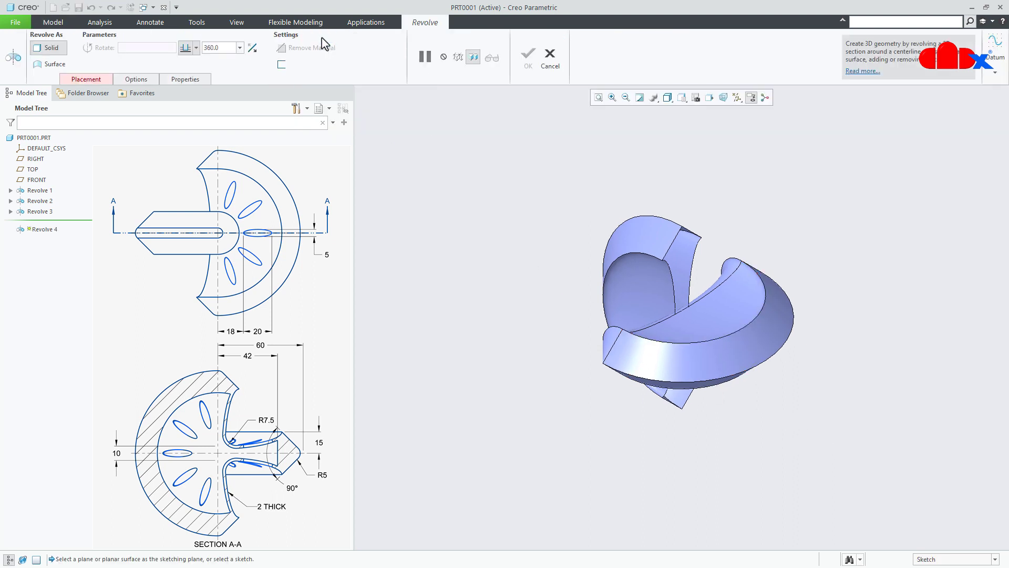
left_click(36, 159)
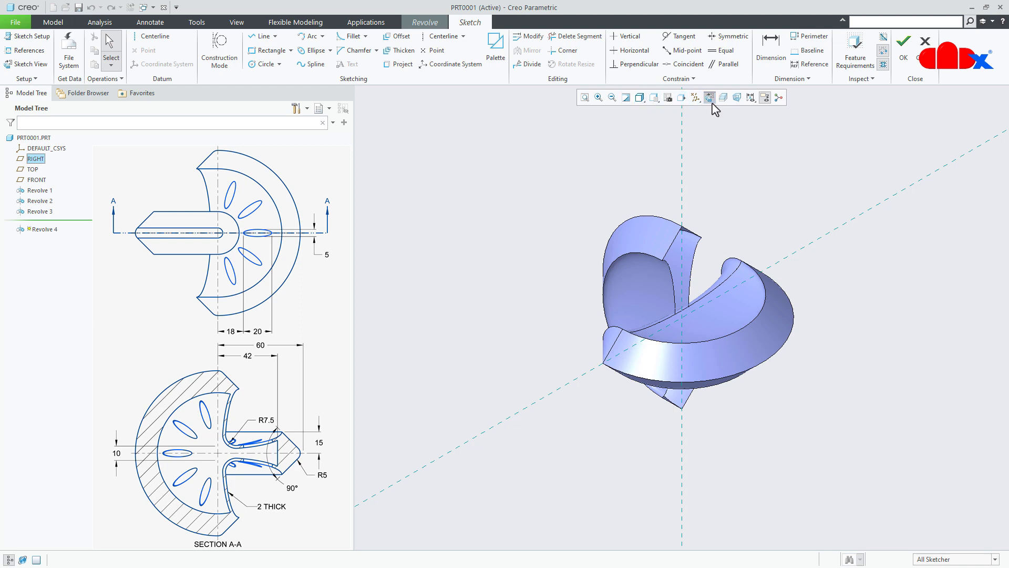
left_click(711, 99)
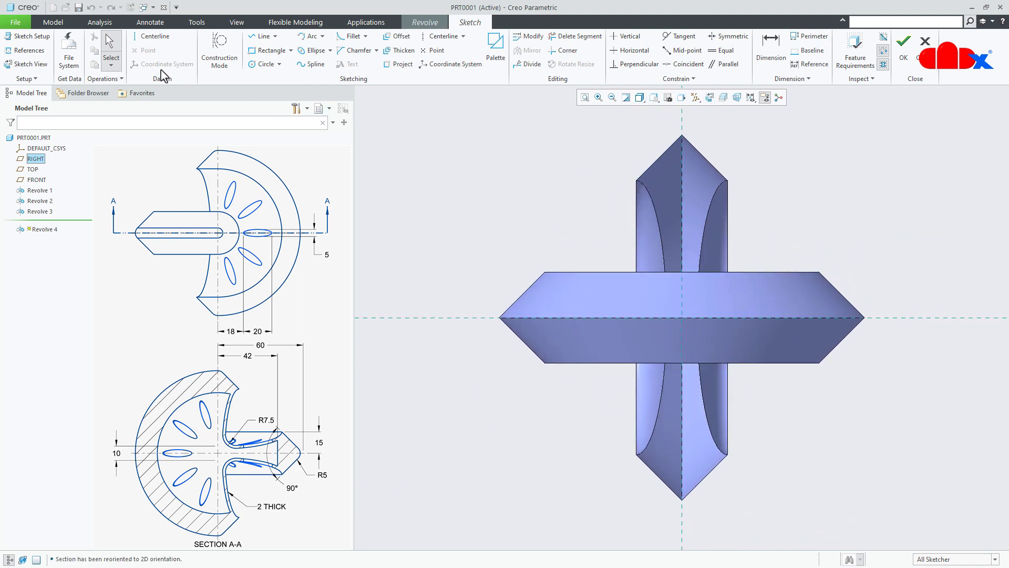
left_click(150, 36)
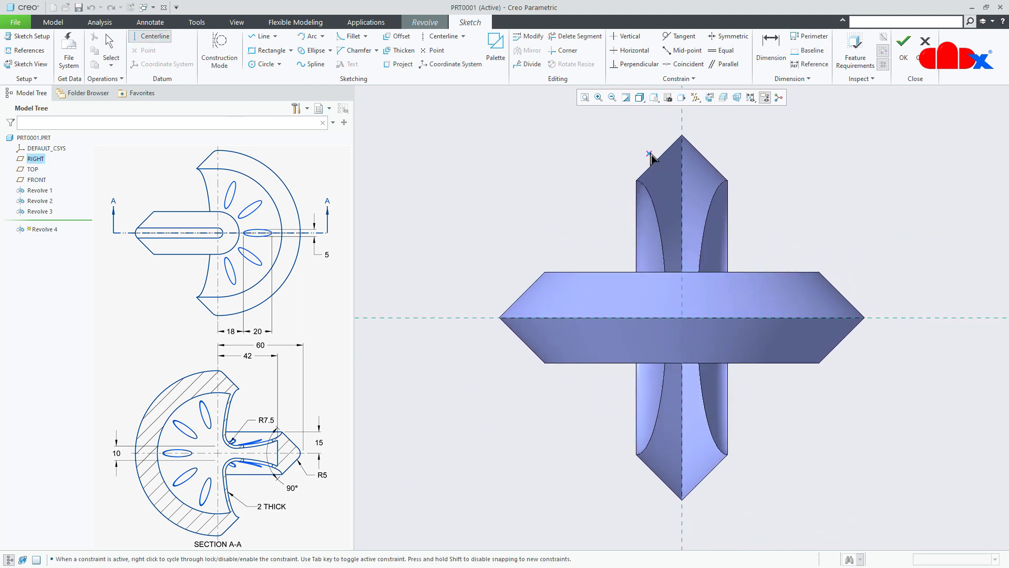
left_click(683, 120)
left_click(681, 187)
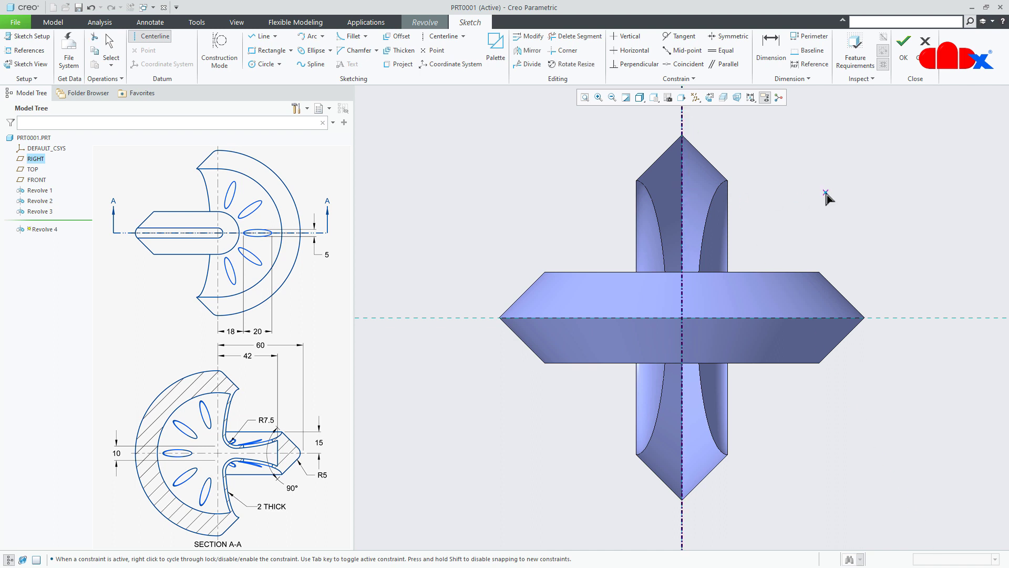
middle_click(826, 198)
Project the vertical body's edges left of the centerline into the sketch: the elliptical edges and the slanted edge at each end.
left_click(398, 63)
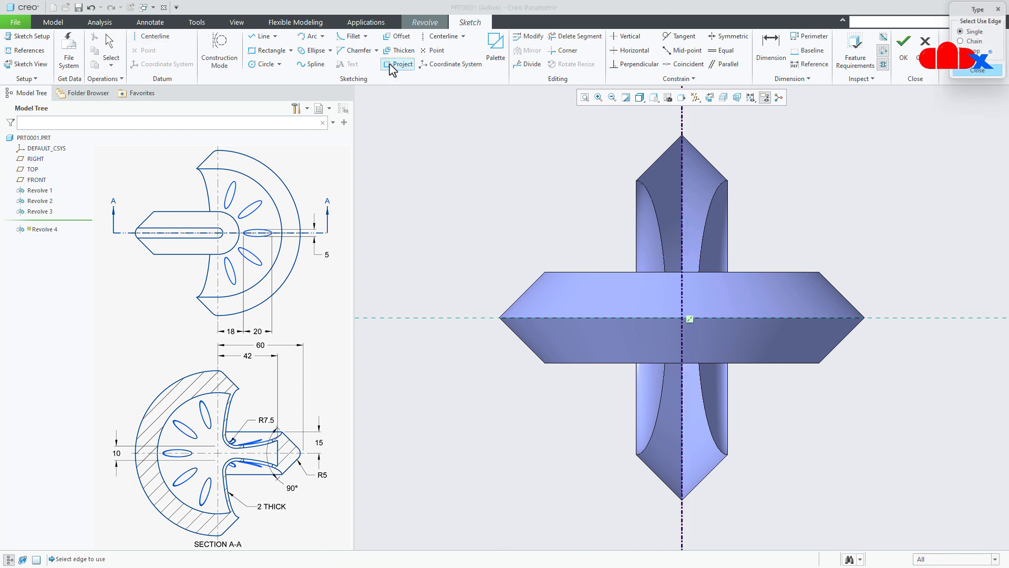
left_click(659, 167)
left_click(662, 242)
left_click(667, 380)
left_click(656, 479)
middle_click(809, 421)
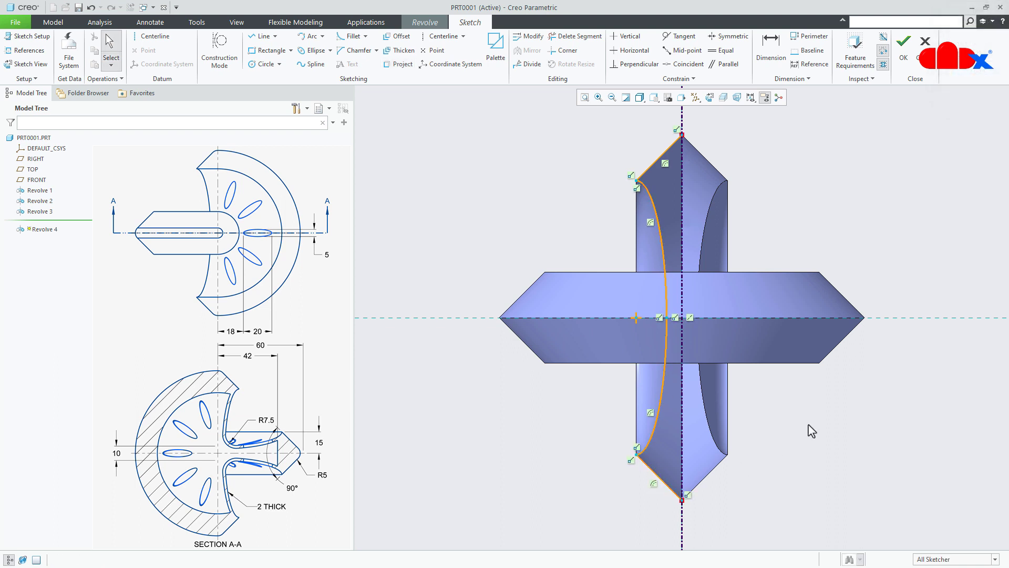
Finish the sketch and revolve the projected open profile as a surface through 180 degrees about the vertical centerline.
right_click(813, 431)
left_click(840, 507)
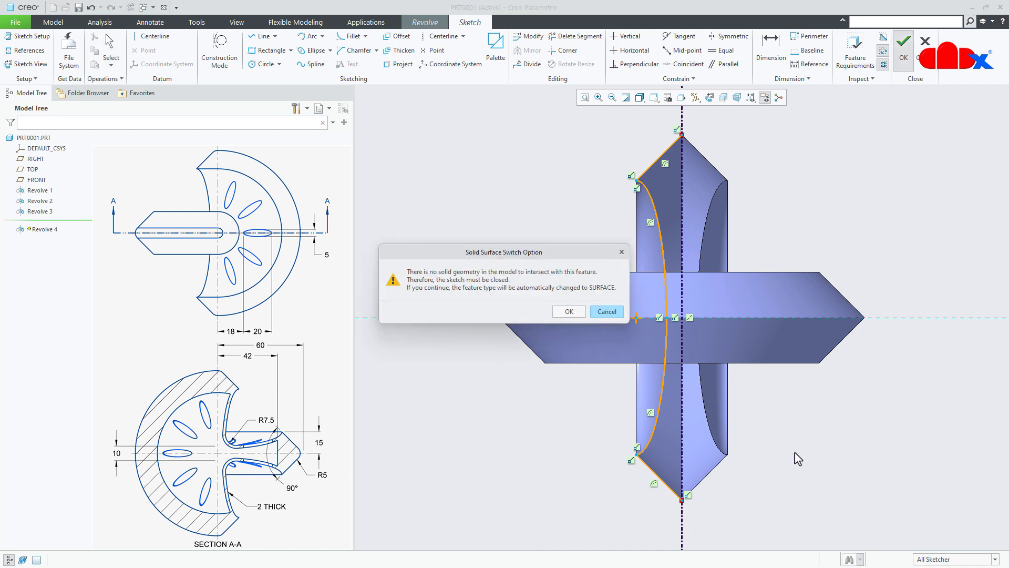
left_click(573, 314)
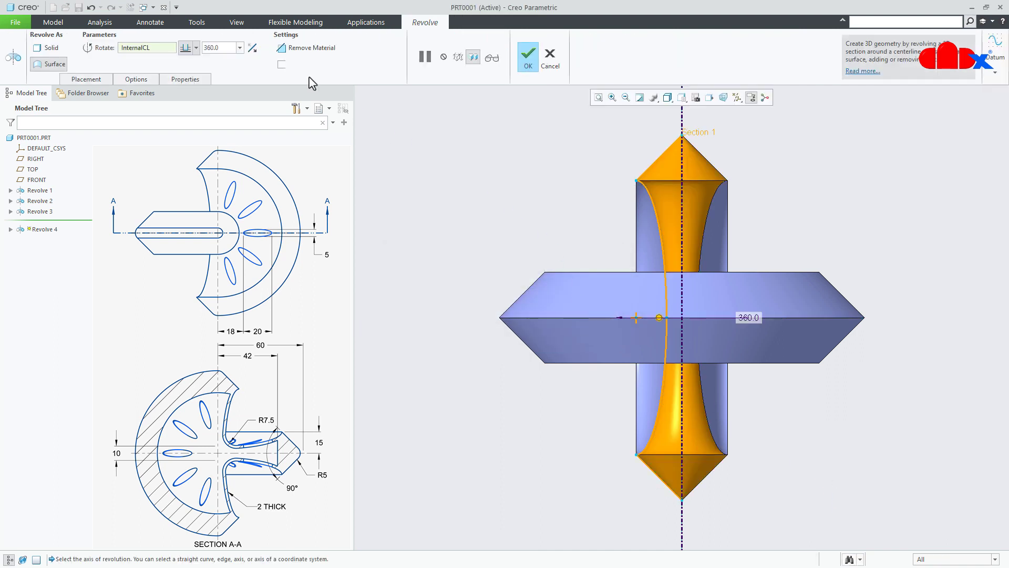
left_click(239, 47)
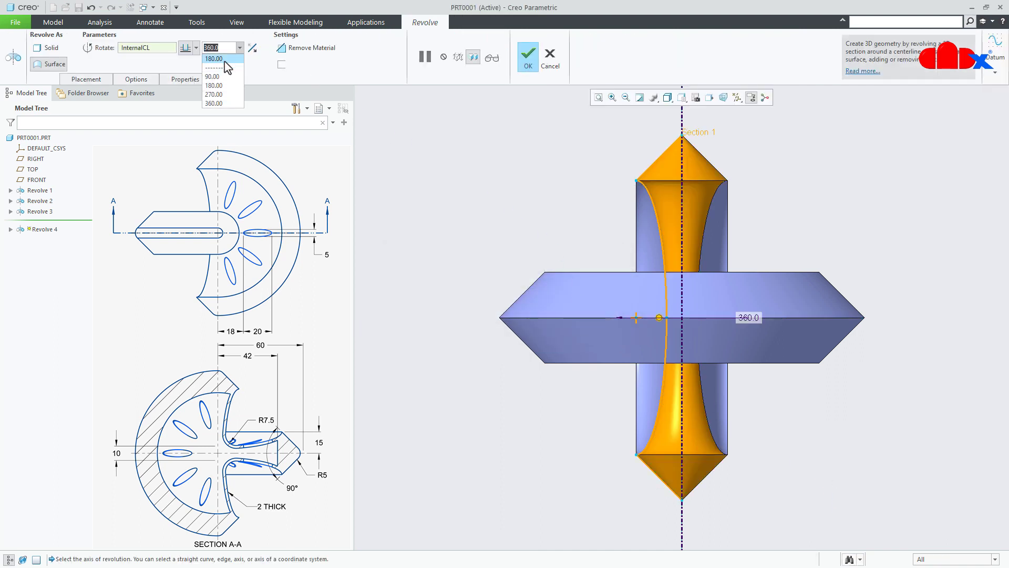
left_click(220, 69)
middle_click_drag(637, 248, 638, 286)
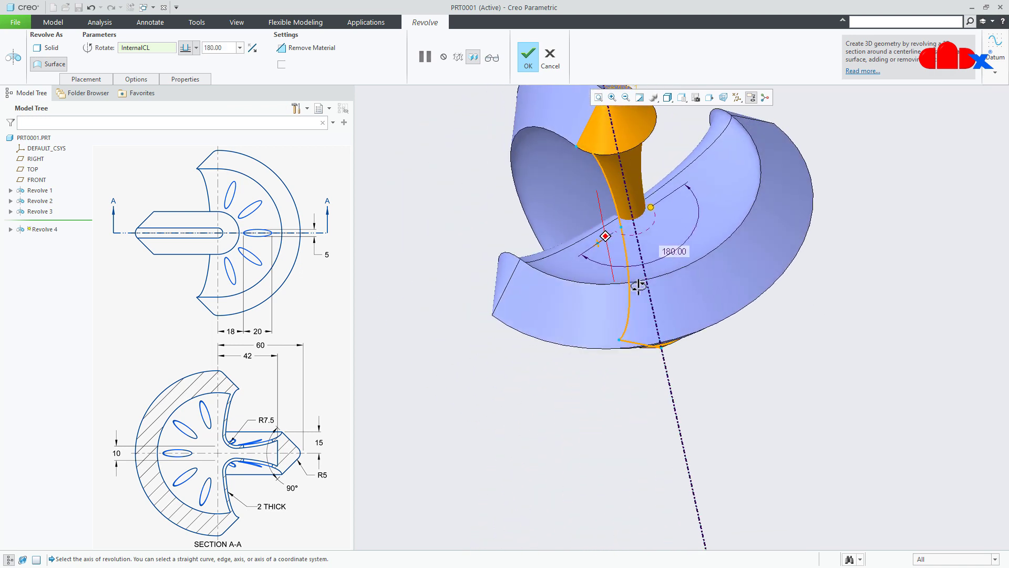
left_click(528, 56)
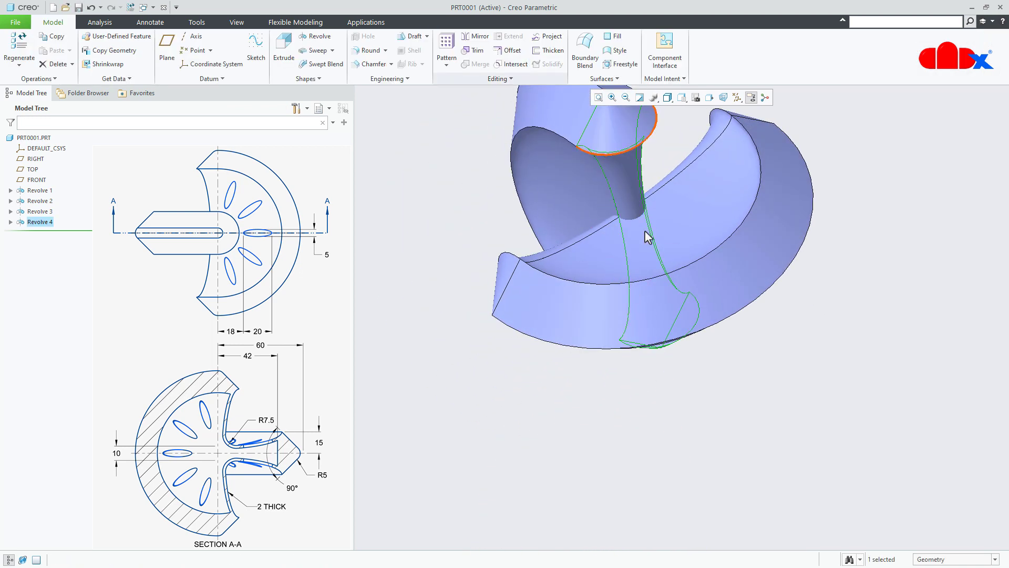
key("ctrl+d")
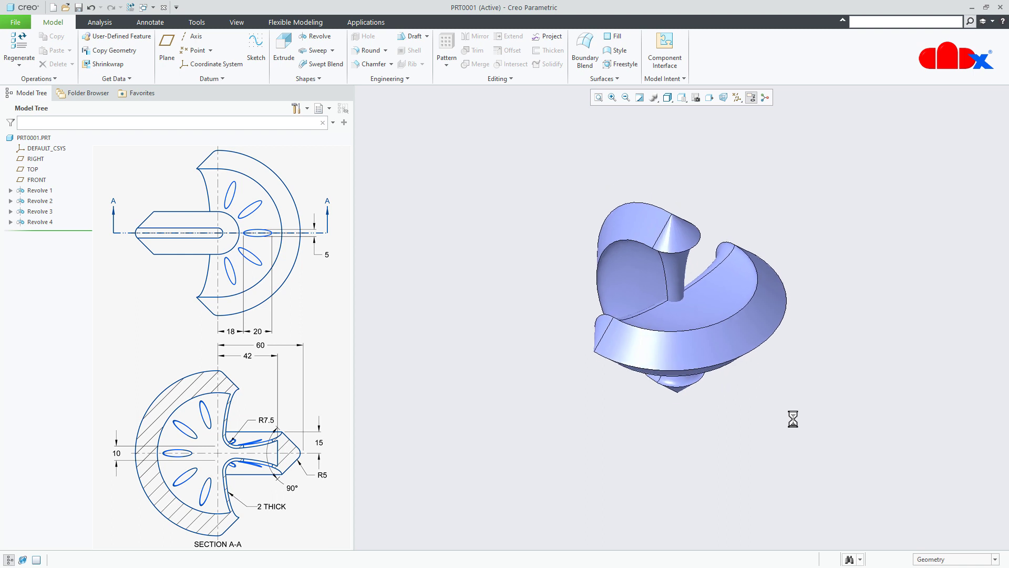
Set the selection filter to Quilt and merge the Revolve 1 and Revolve 3 quilts.
left_click(928, 561)
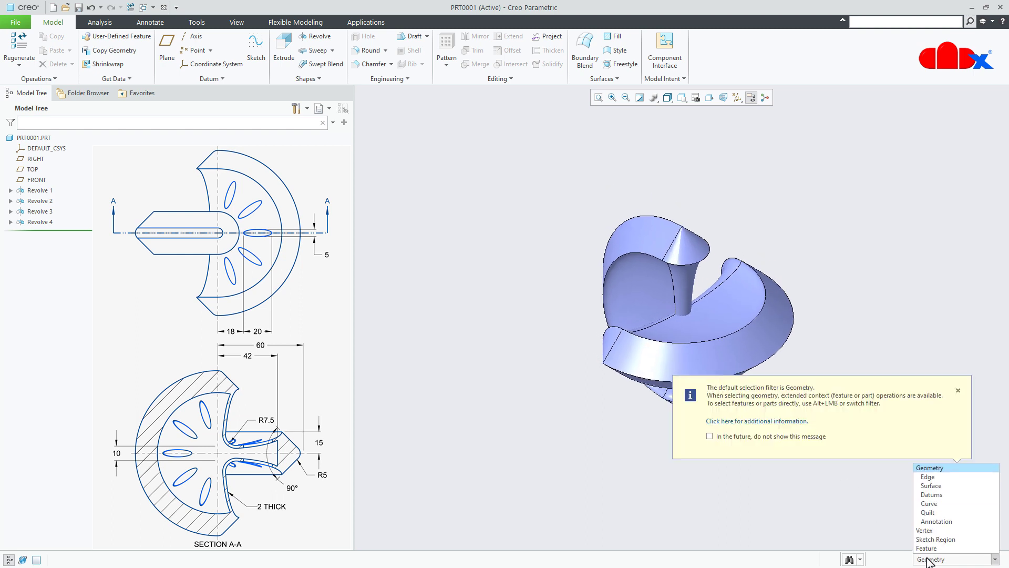
left_click(940, 519)
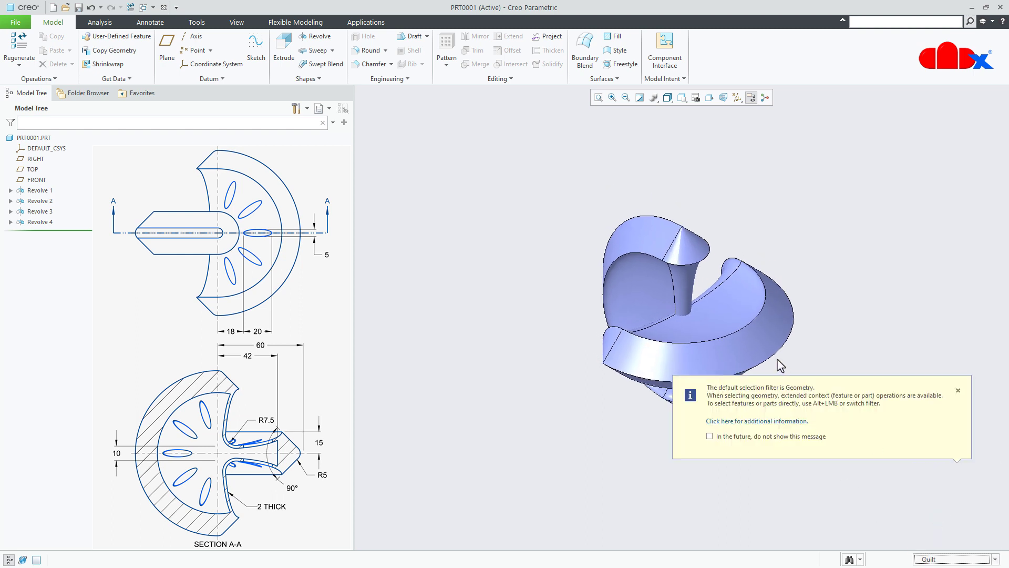
left_click(705, 308)
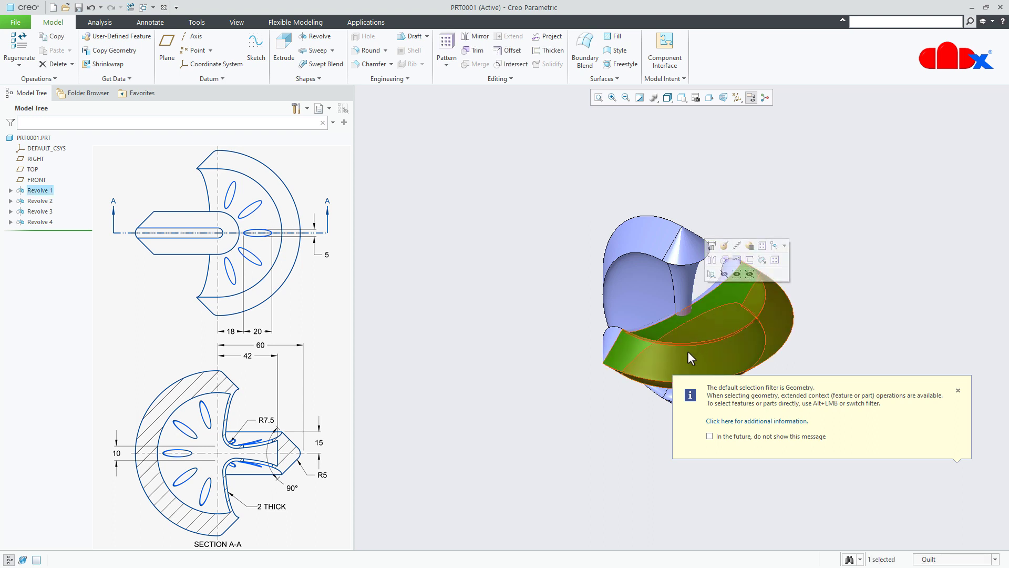
middle_click_drag(652, 368, 614, 339)
left_click(591, 345, "ctrl")
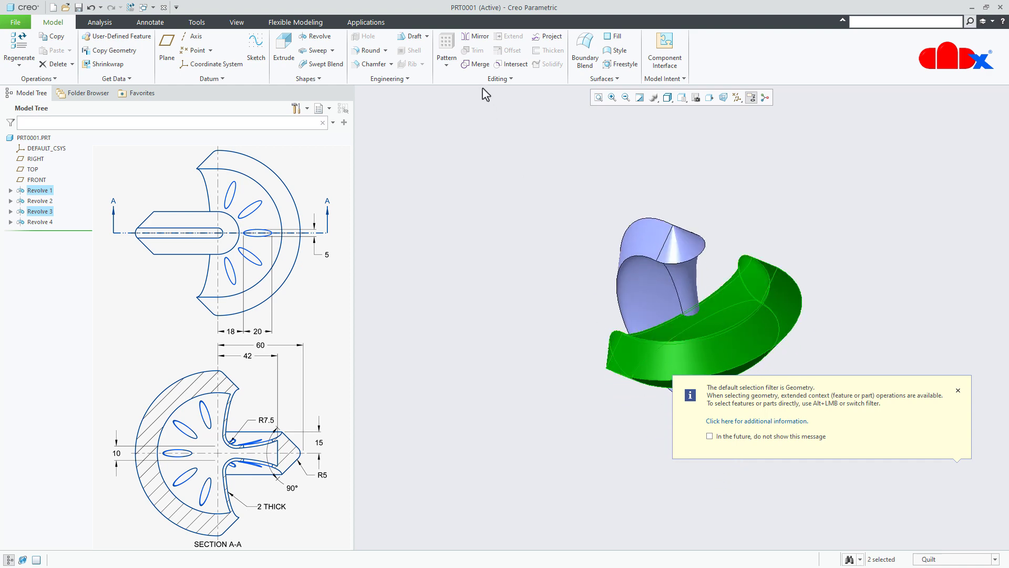
left_click(478, 64)
left_click(329, 57)
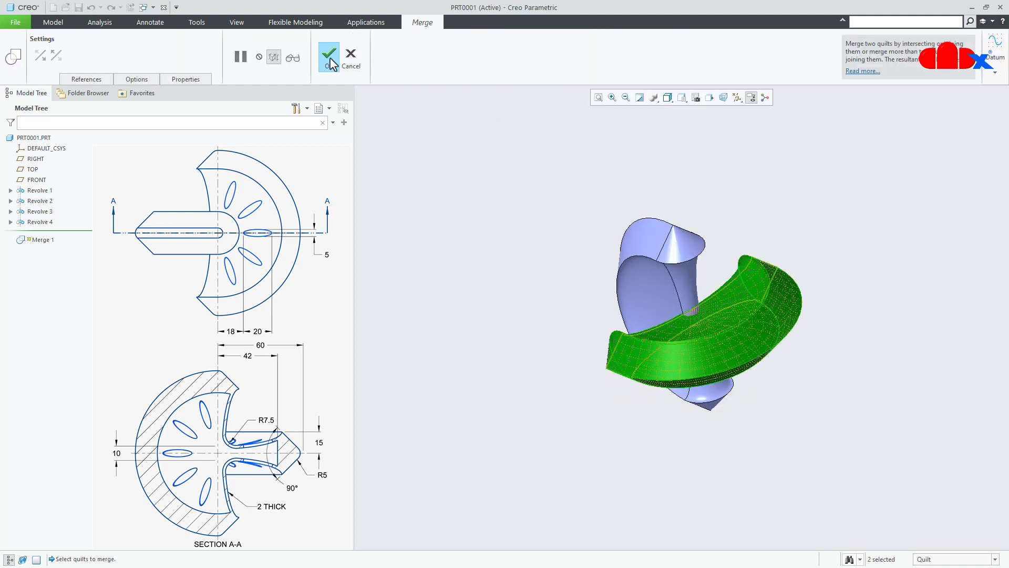
Merge the Revolve 2 and Revolve 4 quilts into one quilt.
middle_click_drag(821, 365, 635, 286)
left_click(634, 285)
left_click(672, 286, "ctrl")
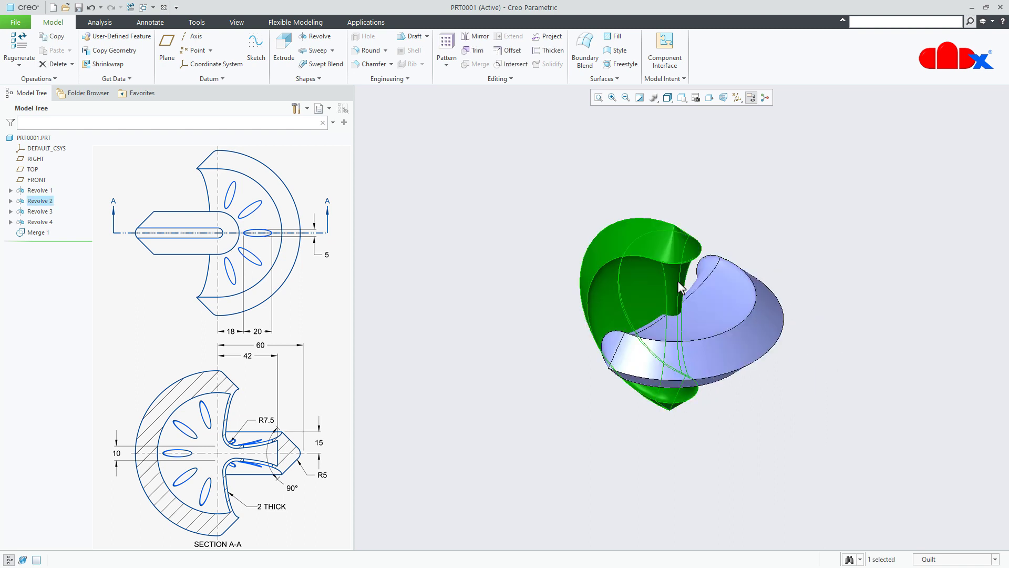
left_click(479, 65)
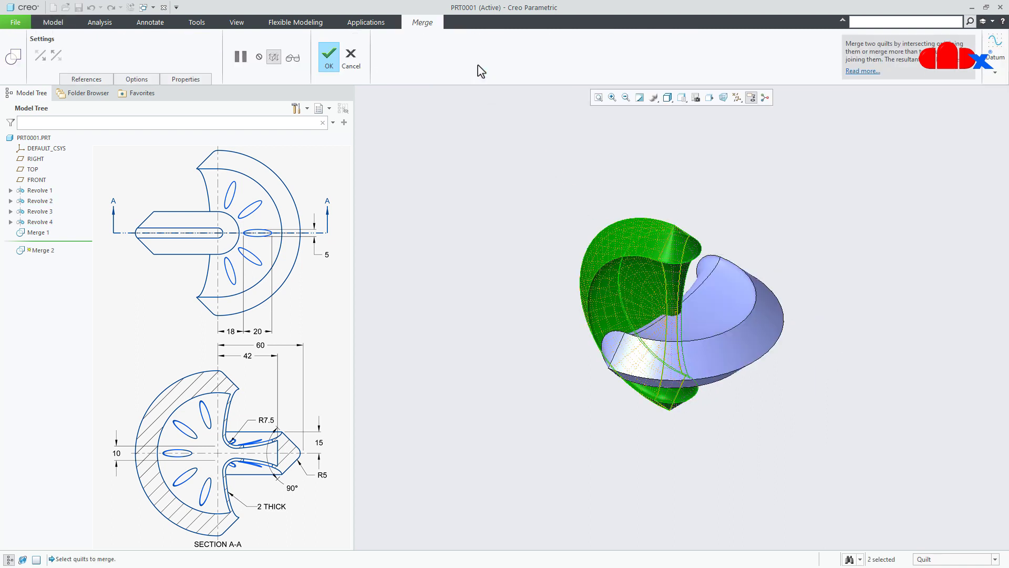
left_click(330, 58)
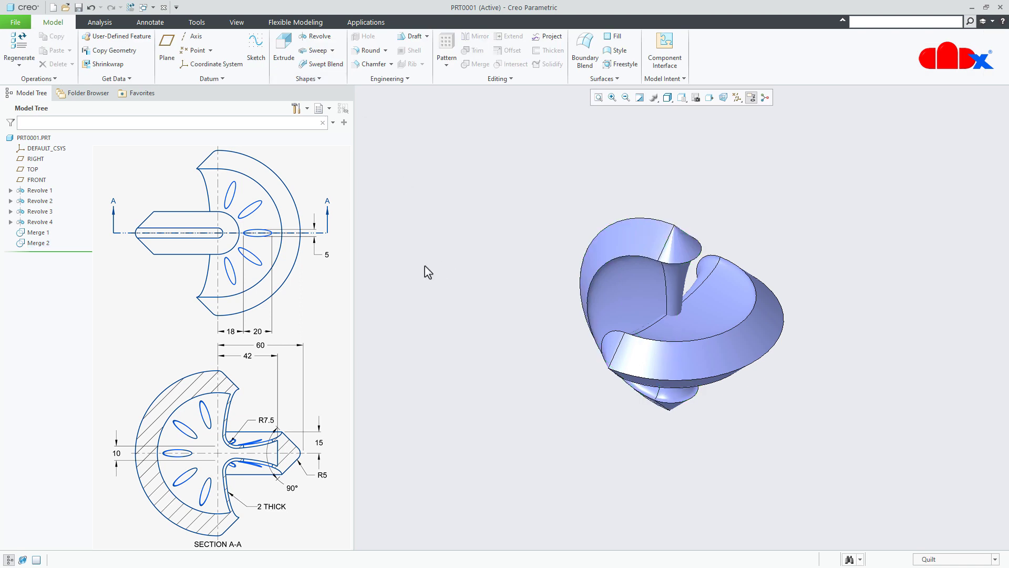
Merge the Merge 1 and Merge 2 quilts, flipping the kept side of both quilts and previewing the result.
left_click(37, 233)
left_click(38, 243, "ctrl")
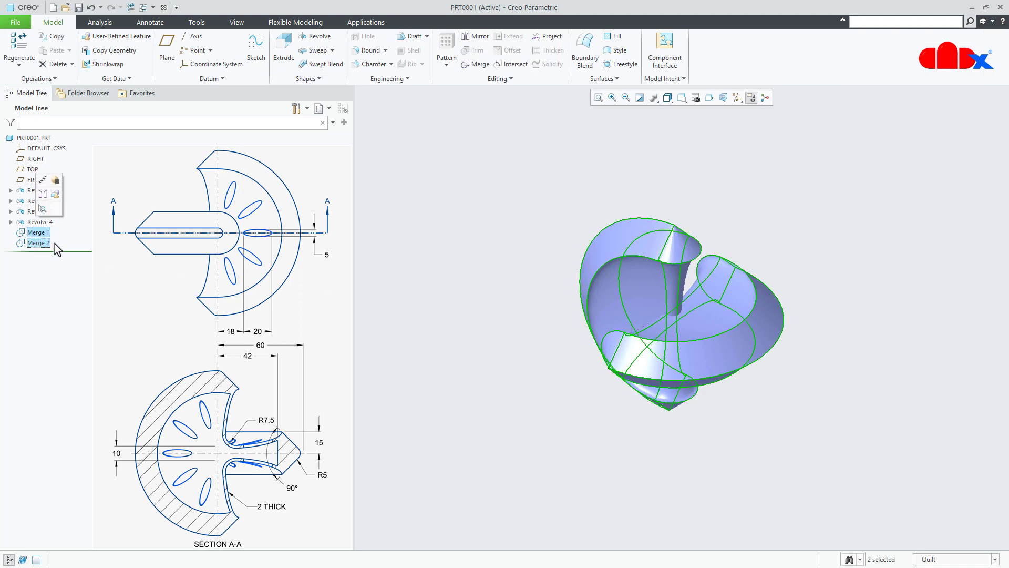
left_click(478, 64)
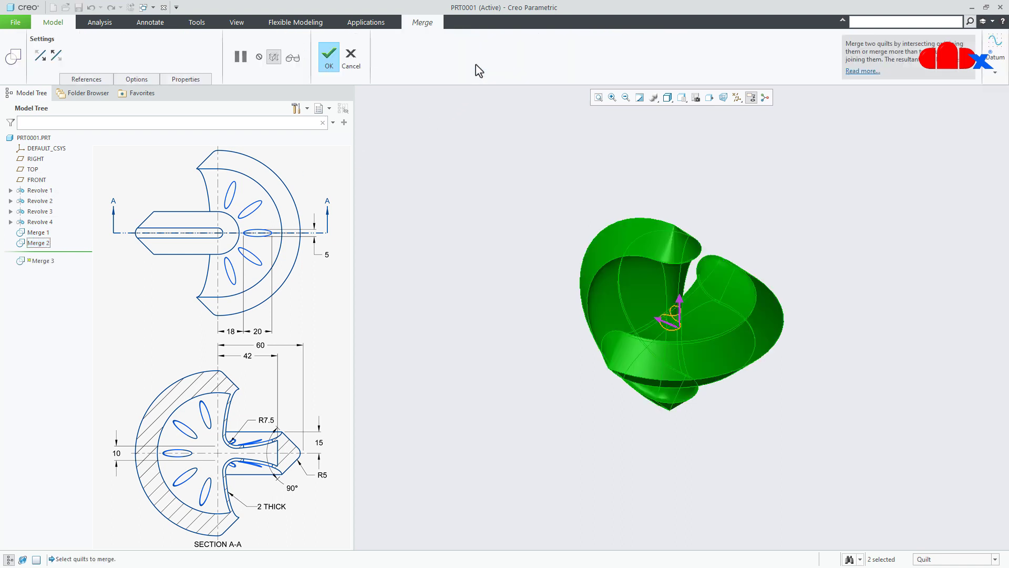
scroll(642, 315, "up", 2)
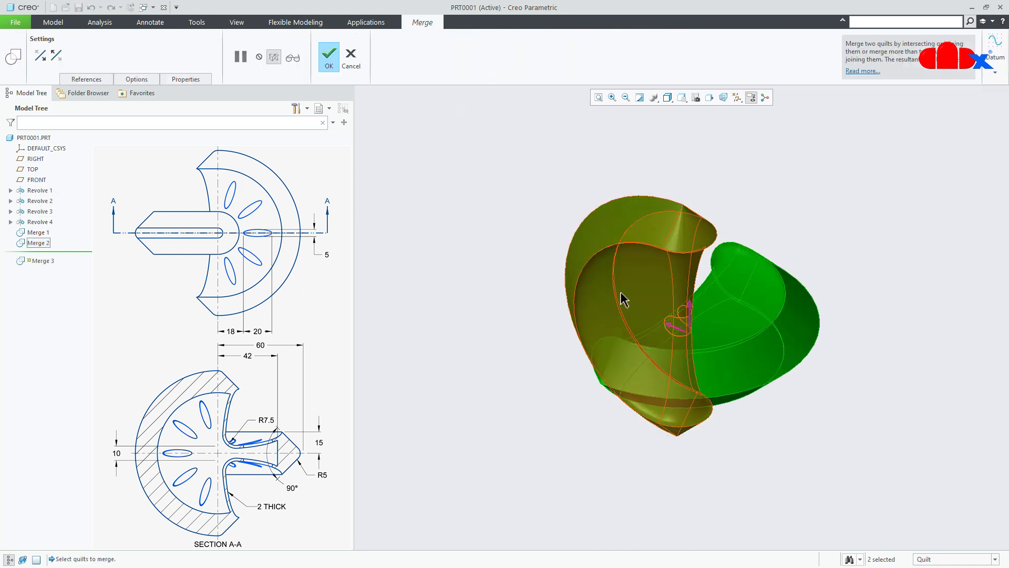
left_click(296, 58)
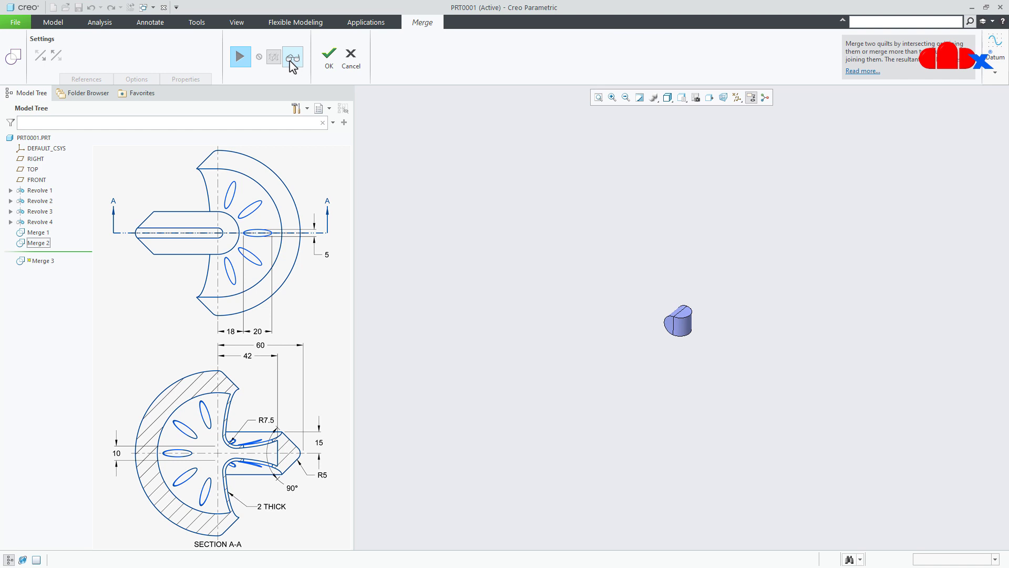
left_click(242, 60)
left_click(41, 57)
left_click(57, 56)
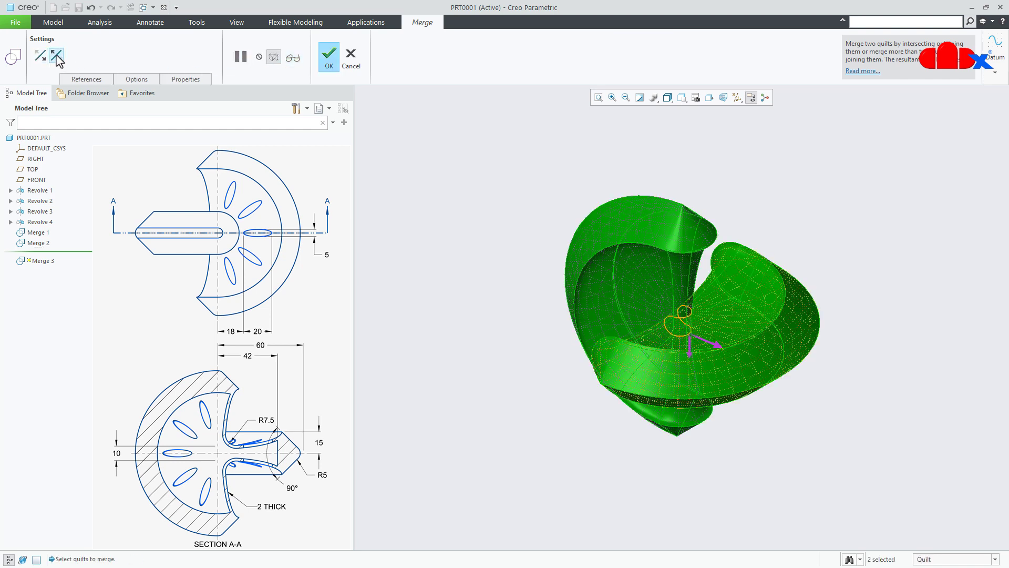
left_click(292, 58)
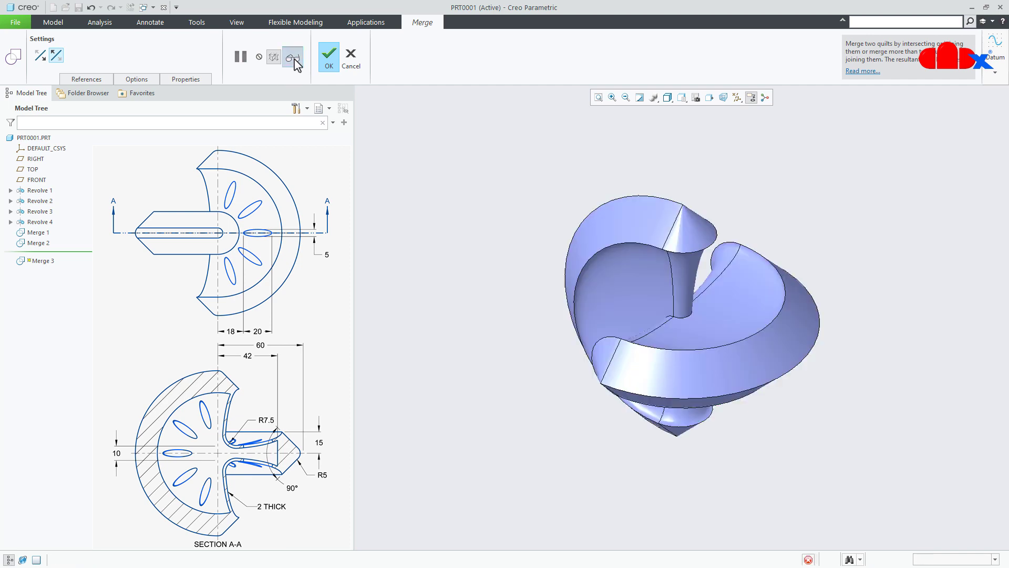
left_click(330, 62)
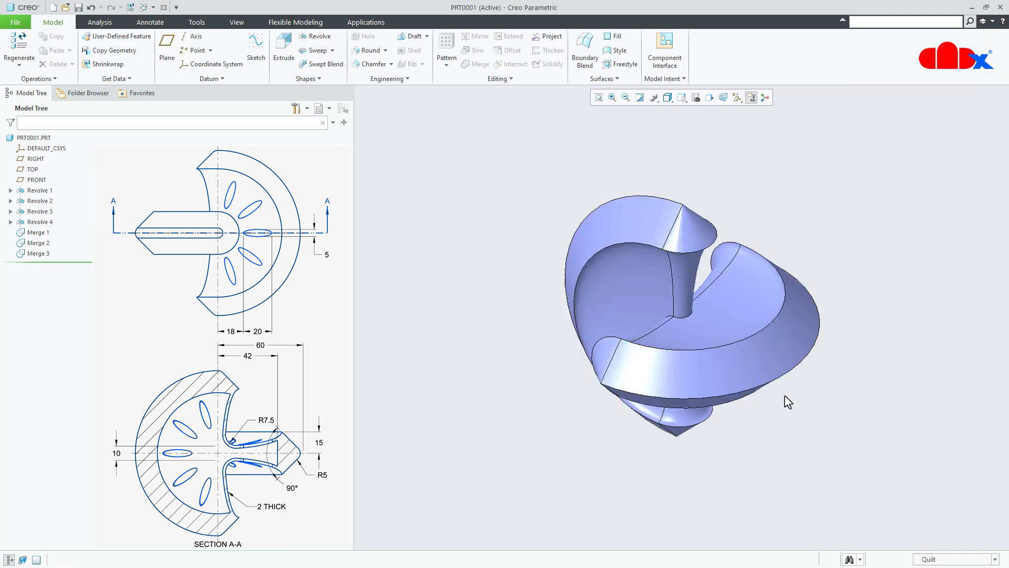
Round the edge where the upper central stem meets the concave face with a 7.5 radius.
key("ctrl+d")
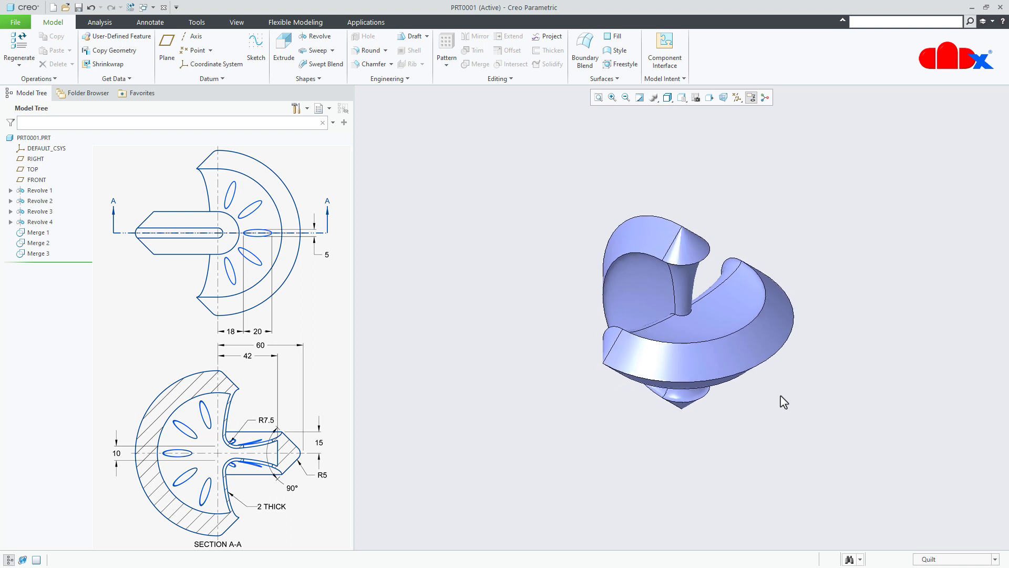
left_click(371, 51)
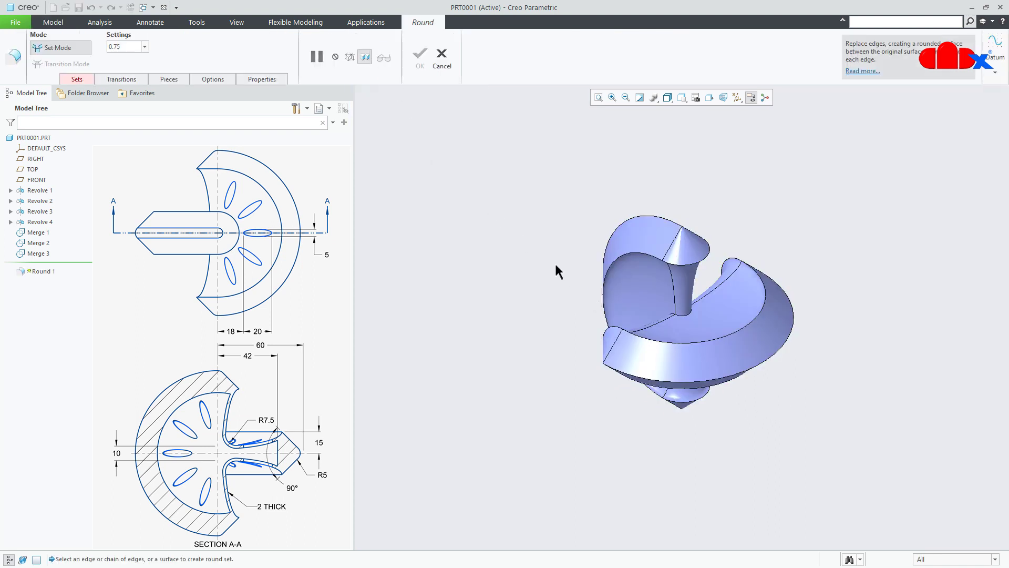
scroll(683, 320, "down", 5)
left_click(672, 310)
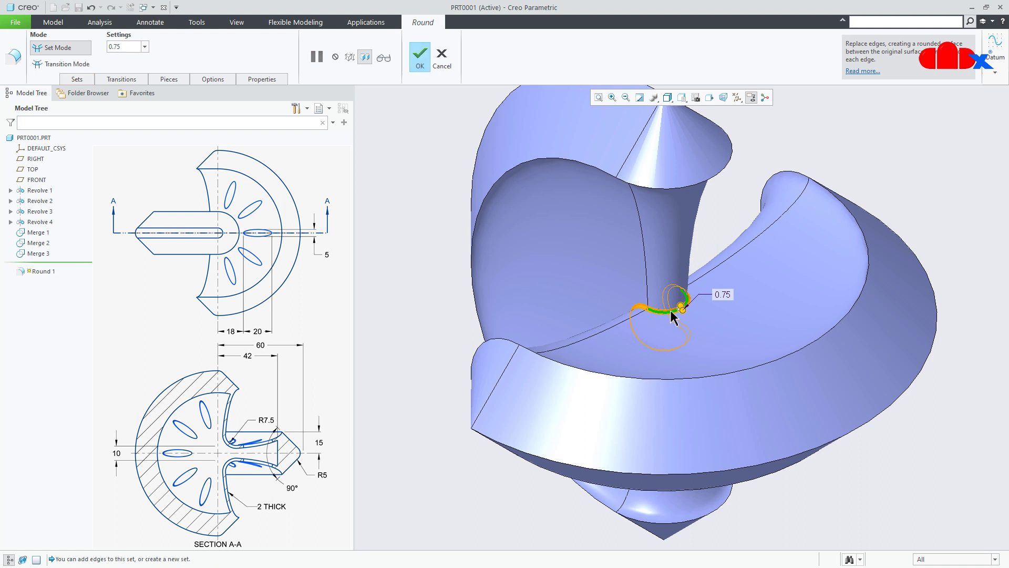
double_click(723, 292)
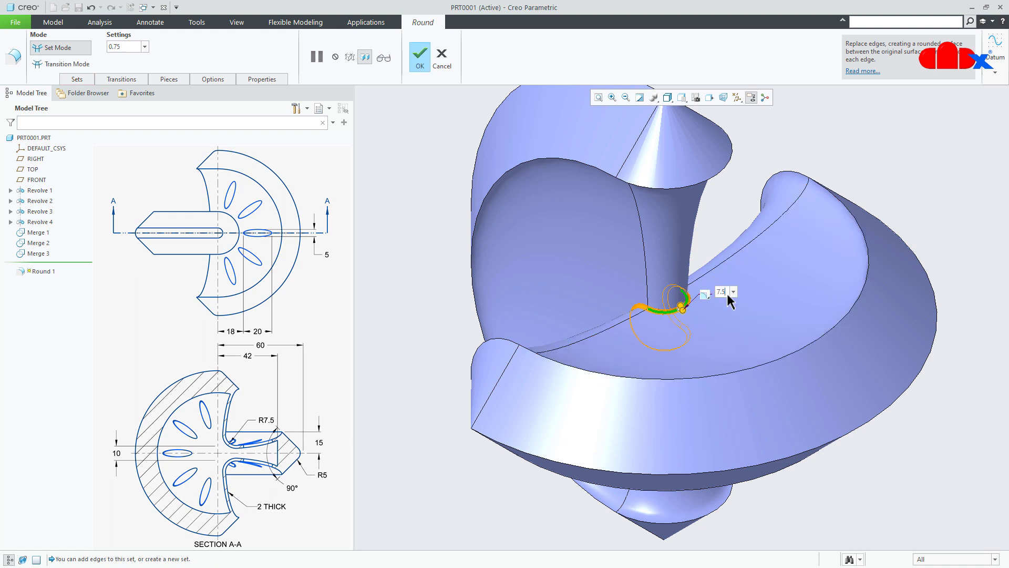
type("7.5")
key("Return")
left_click(426, 63)
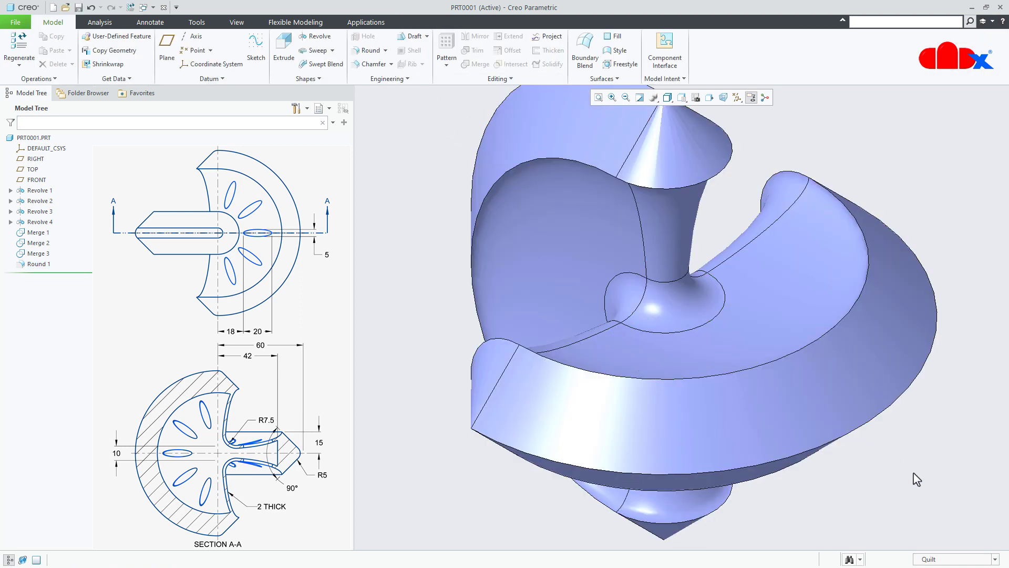
Sketch a horizontal axis-ends ellipse about 22.6 long on the TOP plane, with its long axis on the horizontal reference inside the concave face.
key("ctrl+d")
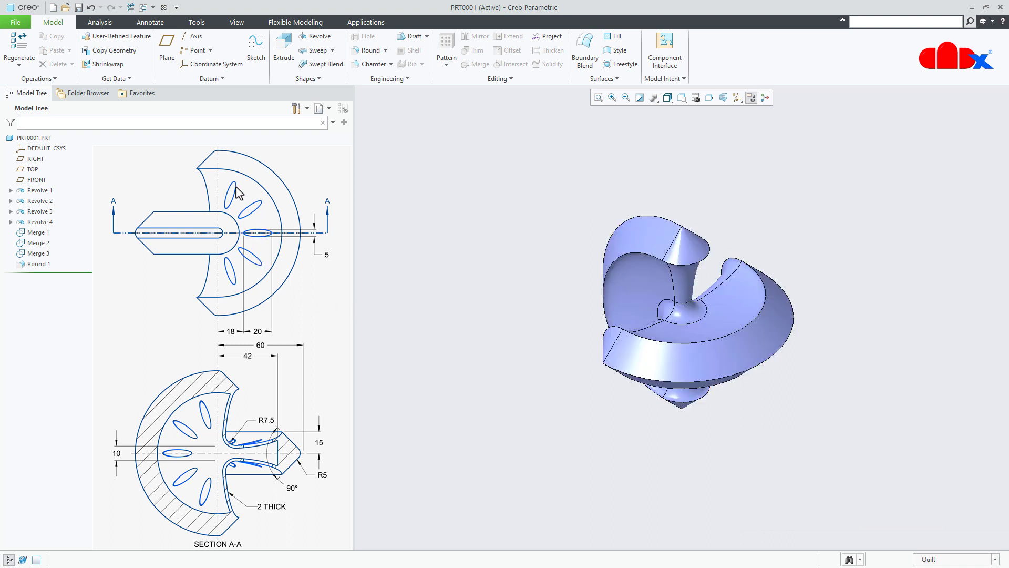
left_click(256, 46)
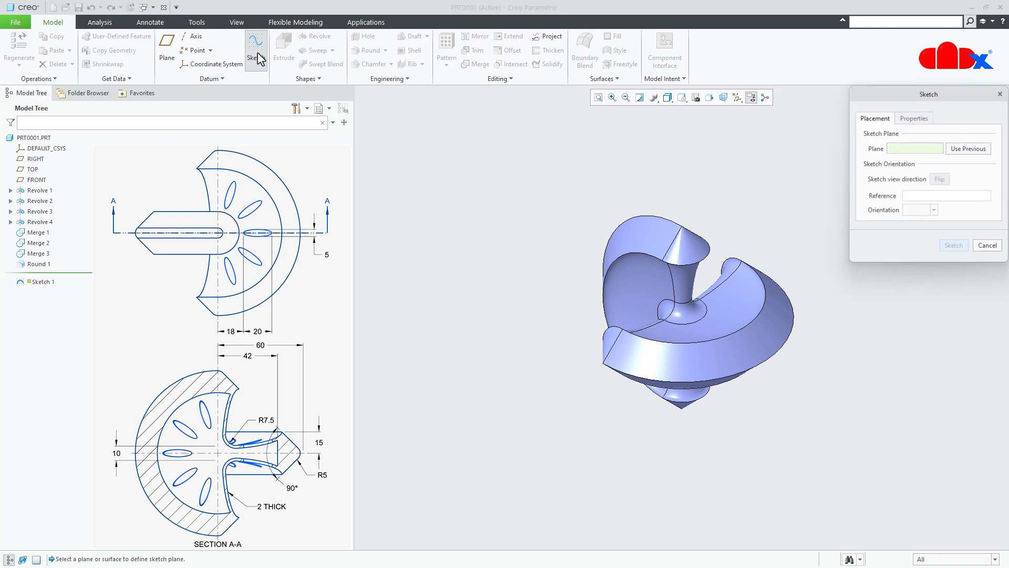
left_click(33, 169)
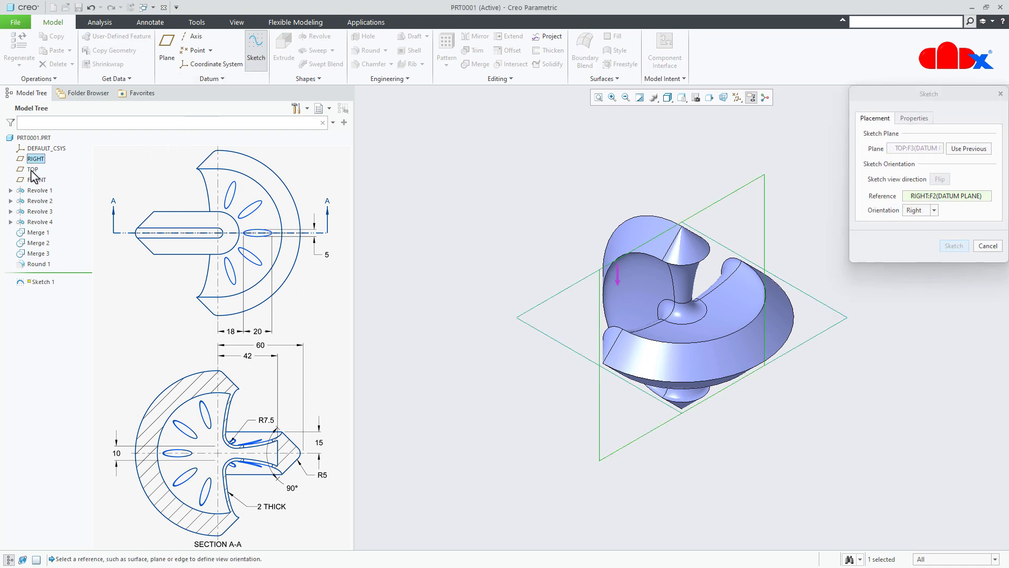
left_click(954, 245)
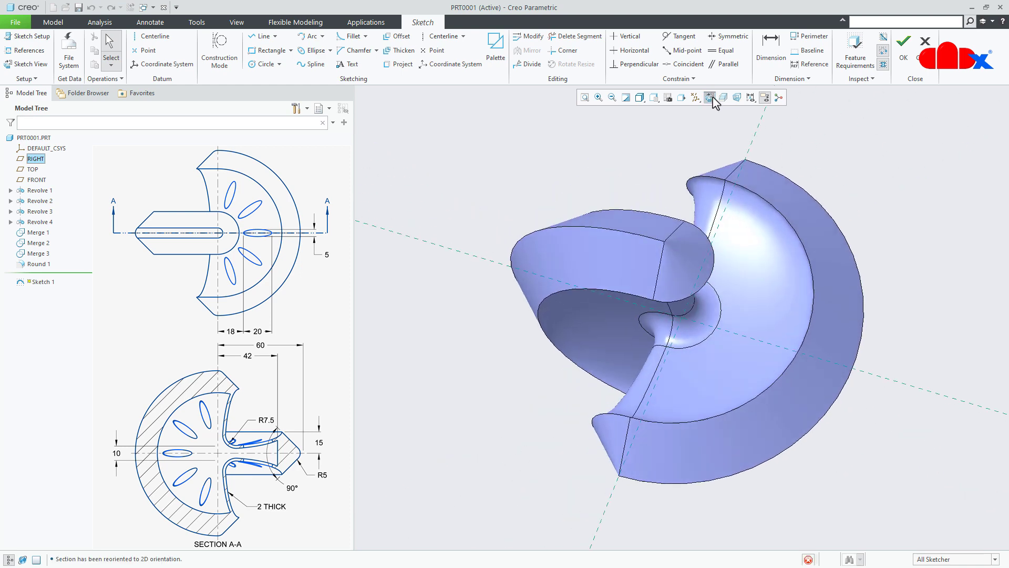
left_click(710, 97)
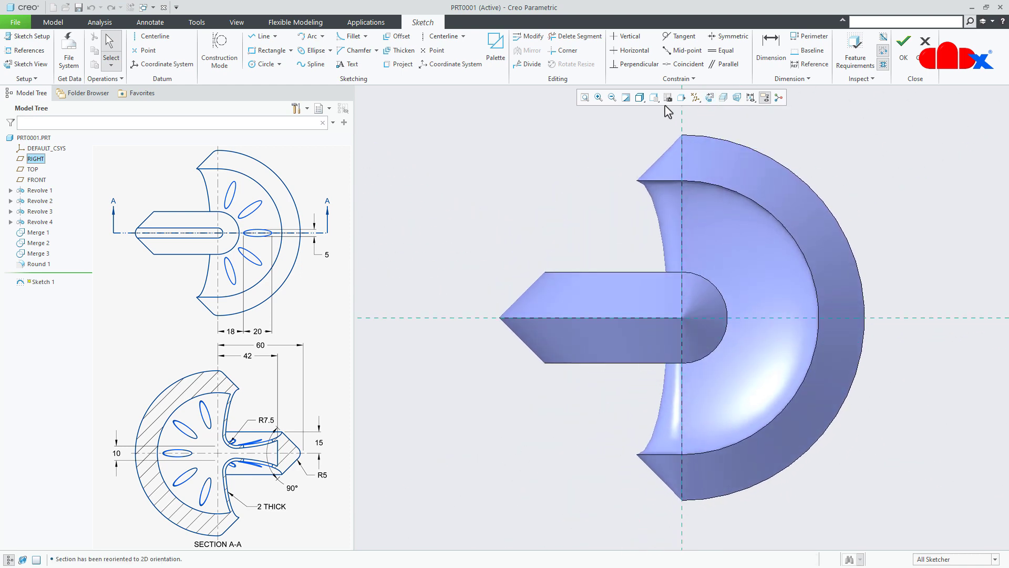
left_click(331, 51)
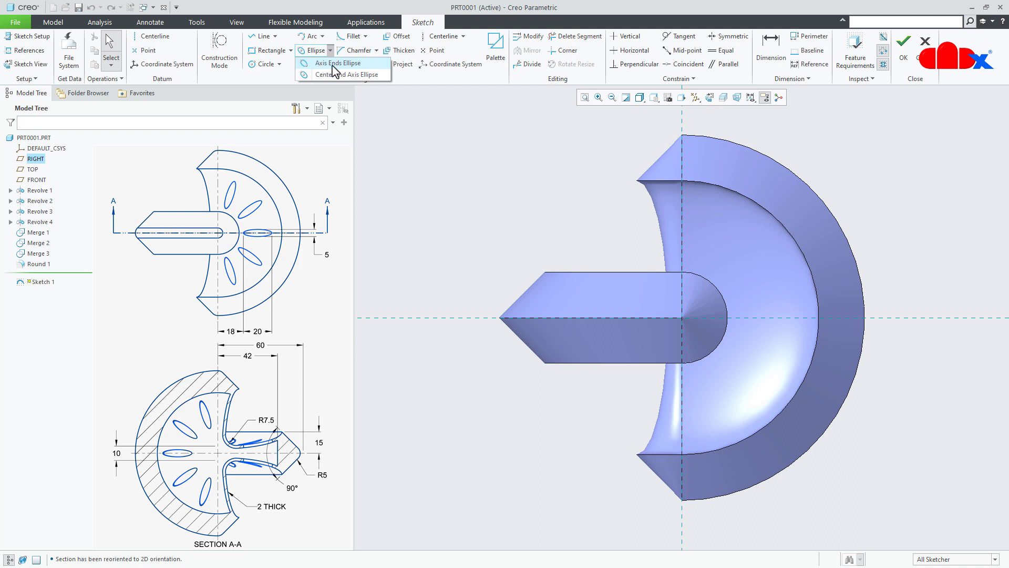
left_click(334, 63)
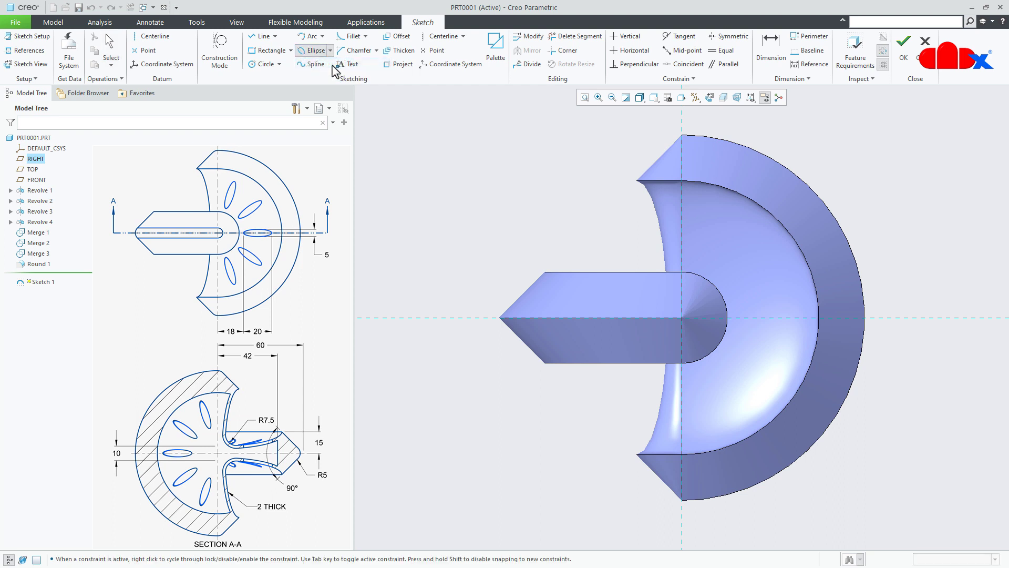
left_click(737, 318)
left_click(806, 321)
left_click(784, 338)
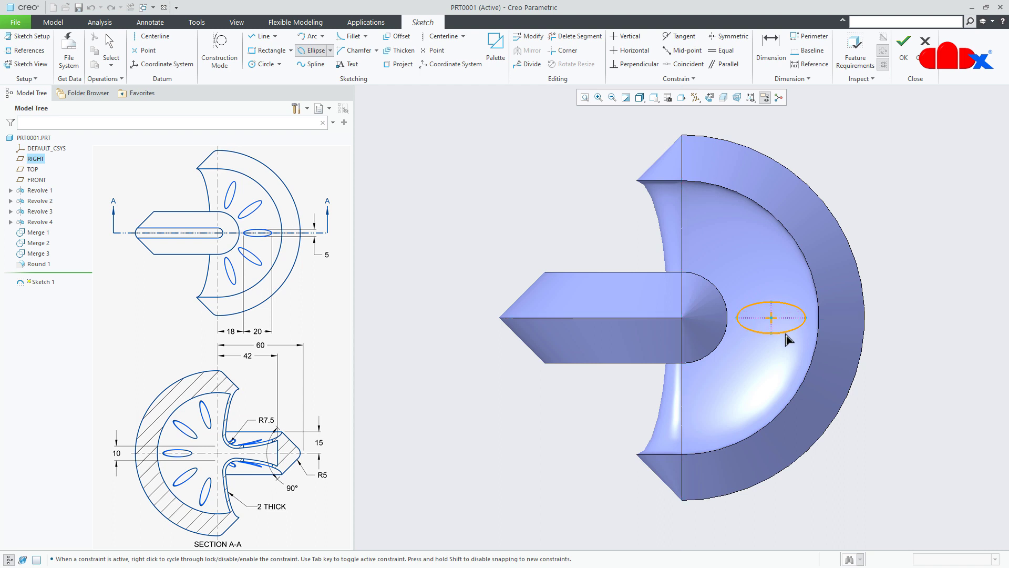
middle_click(900, 374)
Dimension the distance from the vertical reference to the ellipse's near end as 18.
right_click(900, 374)
left_click(893, 388)
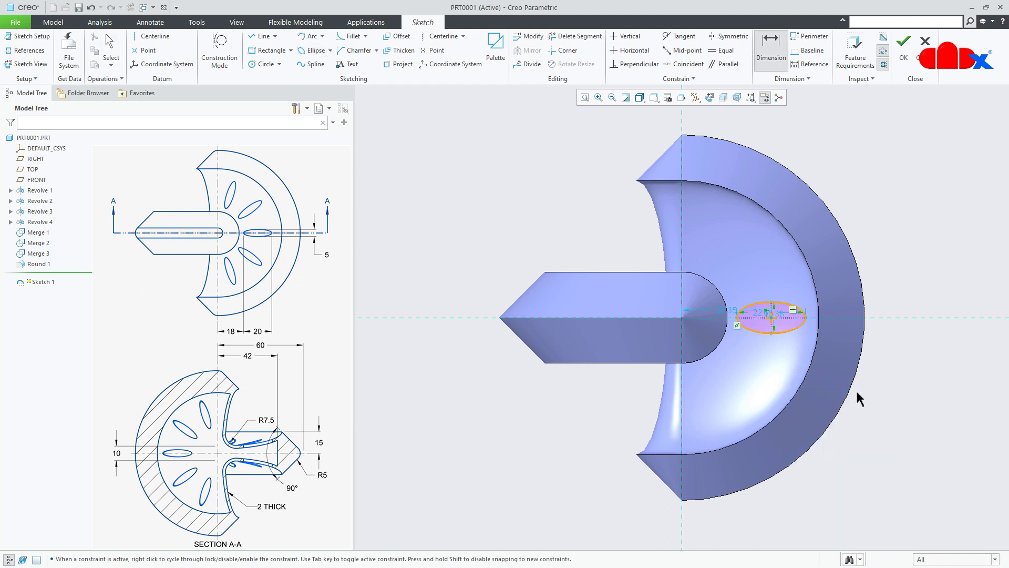
left_click(737, 318)
middle_click(723, 374)
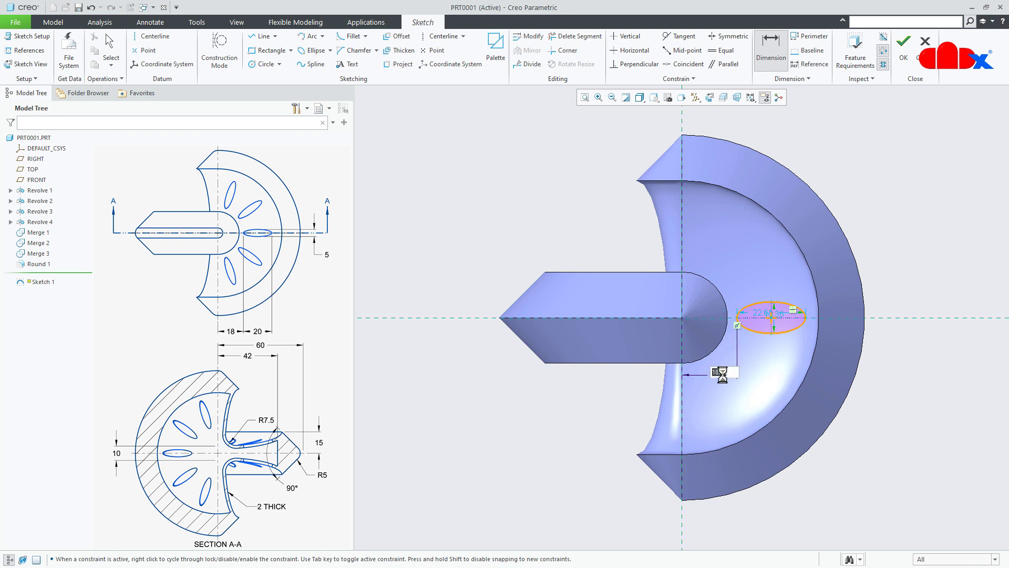
type("18")
key("Return")
Set the ellipse's long axis to 20 and its short axis to 5, and finish the sketch.
scroll(778, 313, "up", 4)
double_click(741, 319)
type("20")
key("Return")
double_click(755, 319)
key("Return")
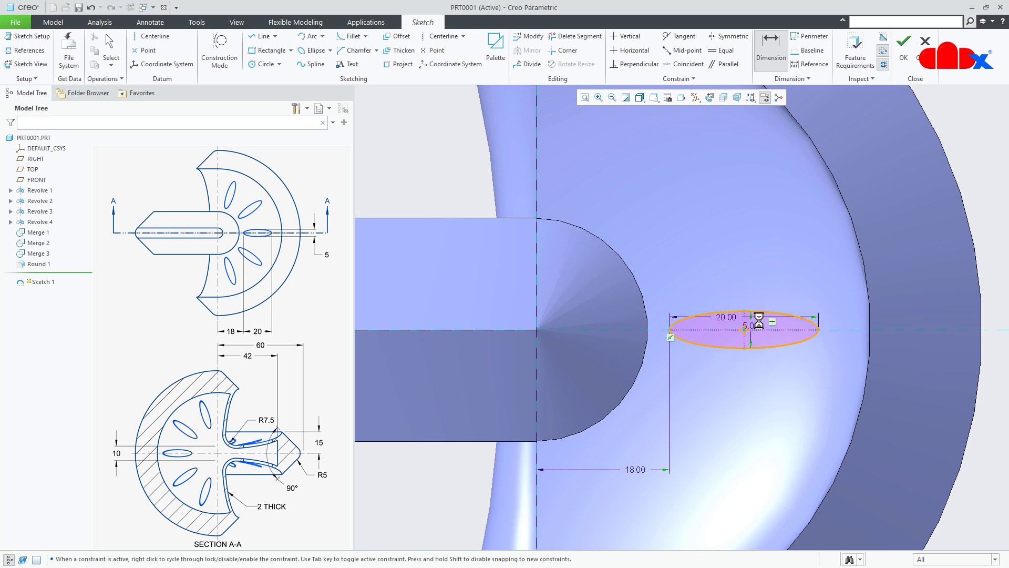
scroll(759, 319, "down", 3)
scroll(759, 320, "down", 2)
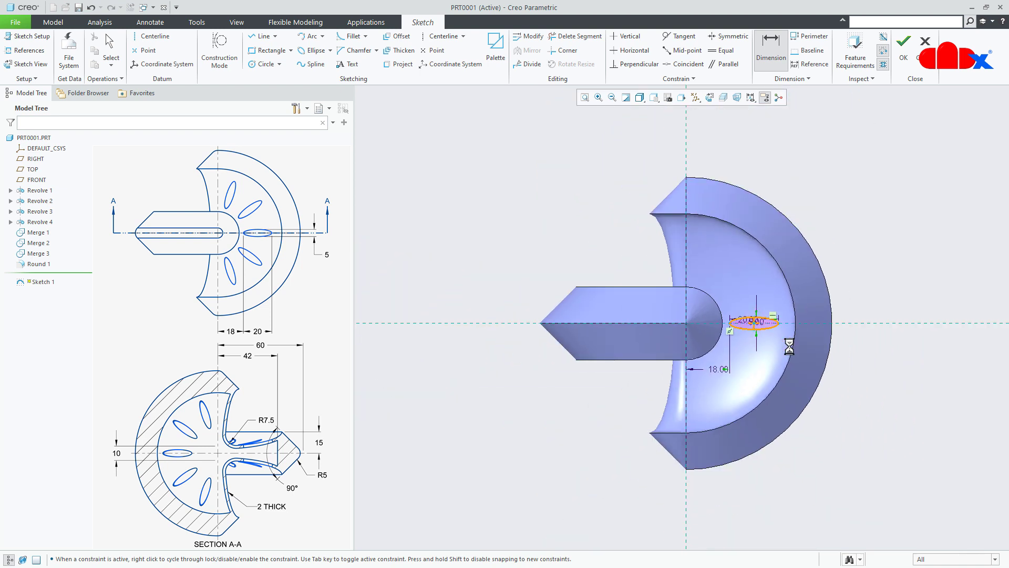
right_click(861, 378)
left_click(887, 453)
left_click(884, 447)
Project the ellipse sketch along its plane direction onto the upper concave surface.
key("ctrl+d")
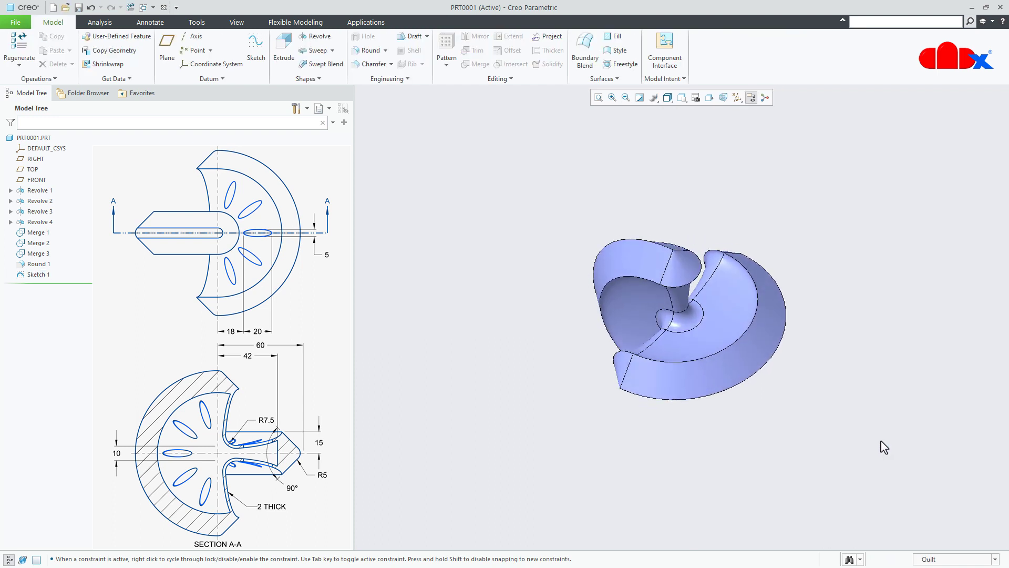
left_click(45, 275)
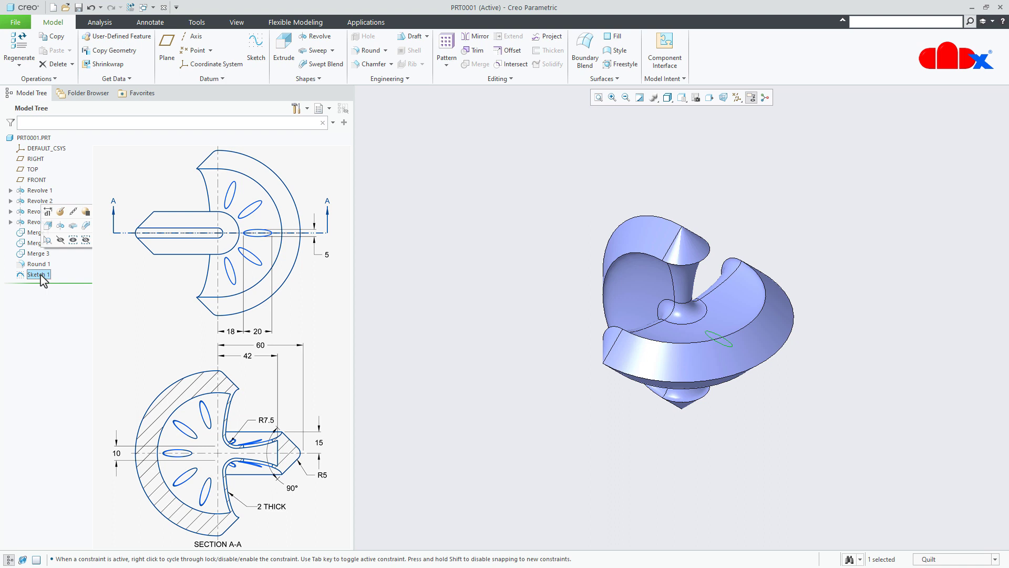
left_click(547, 37)
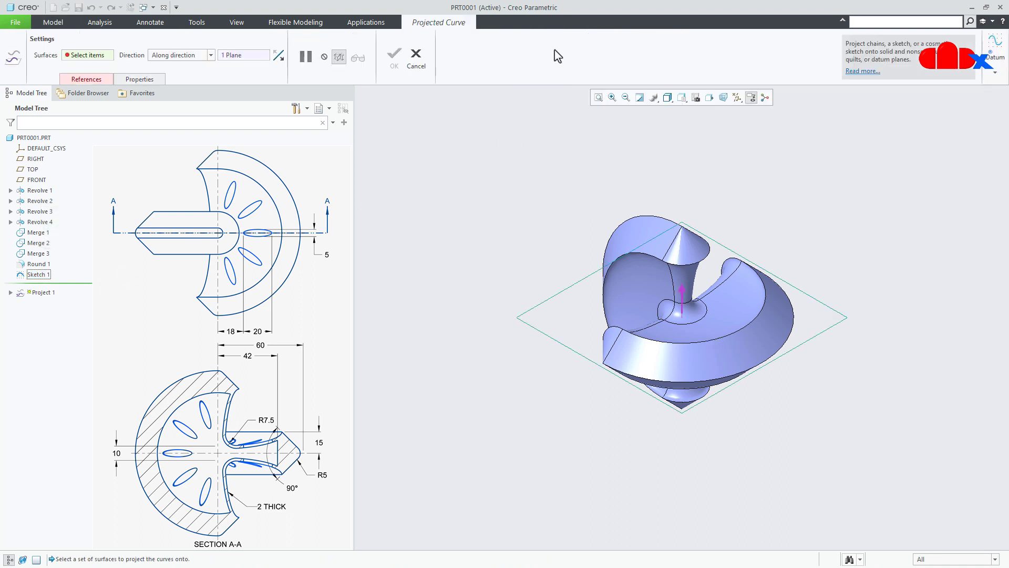
left_click(727, 329)
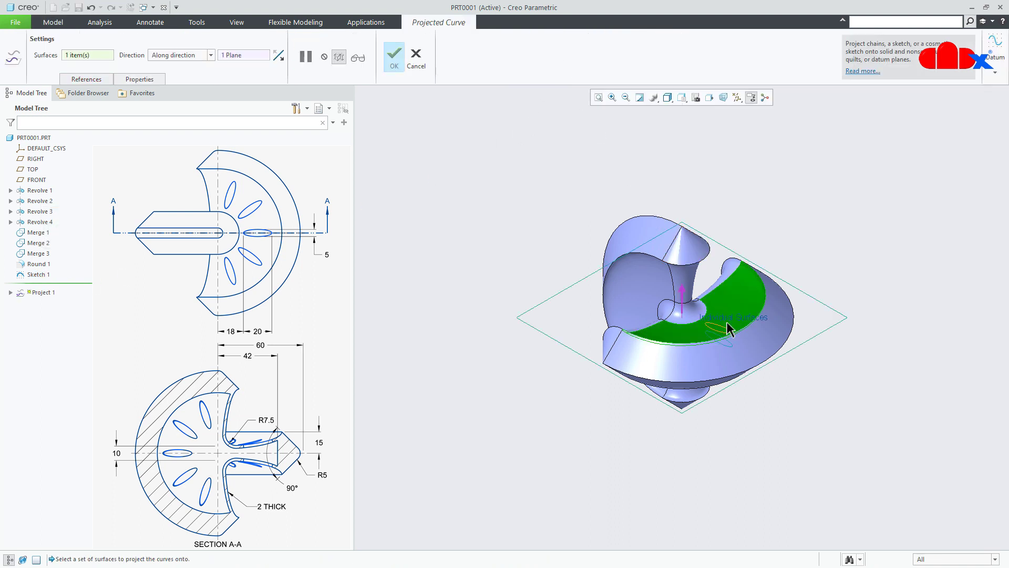
left_click(395, 66)
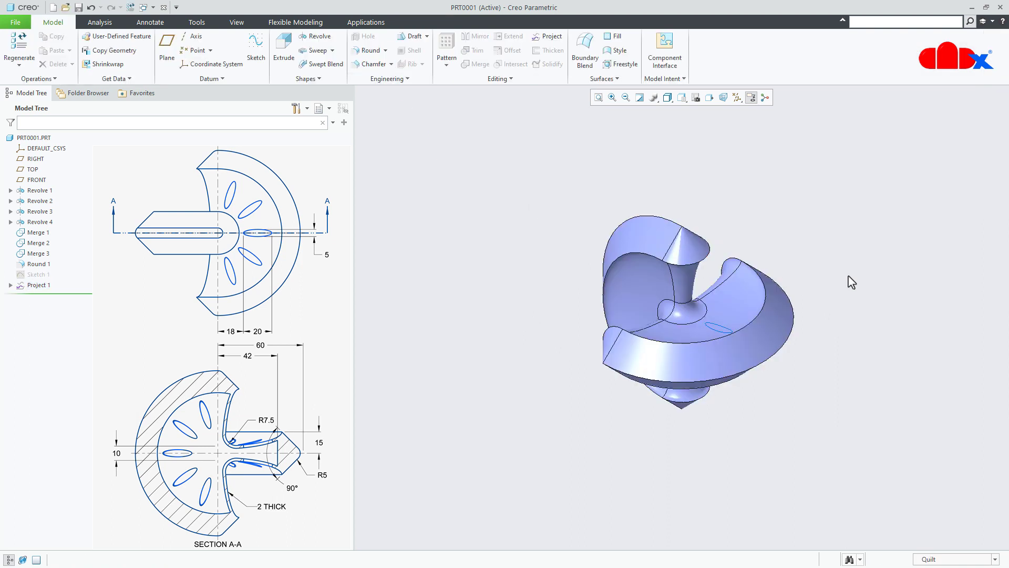
Project the same ellipse sketch onto the matching concave surface on the underside of the part.
left_click(34, 275)
left_click(547, 37)
mouse_move(705, 421)
middle_mouse_down()
mouse_move(713, 299)
mouse_move(717, 435)
middle_mouse_up()
left_click(717, 435)
middle_click(781, 362)
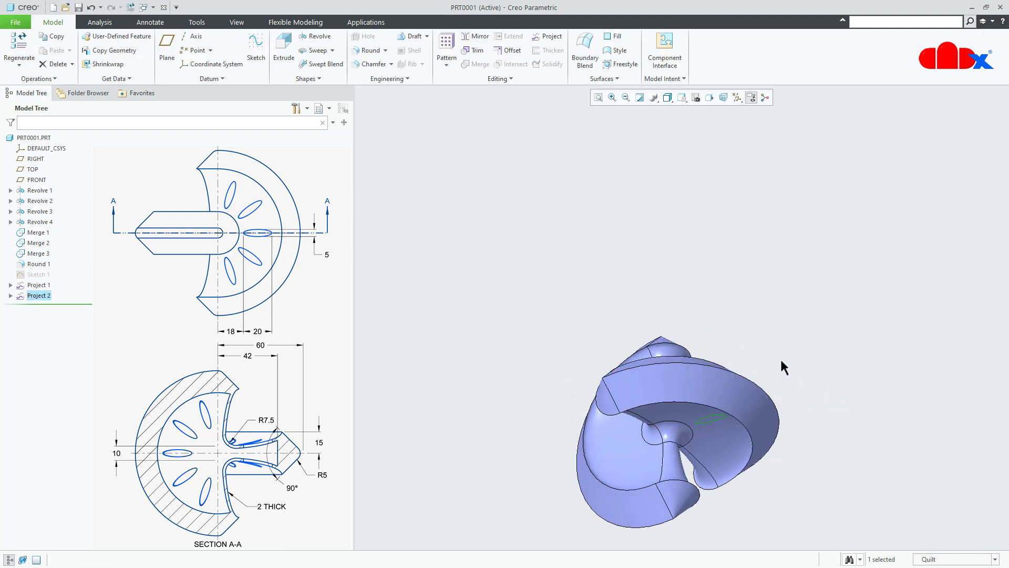
key("ctrl+d")
left_click(776, 412)
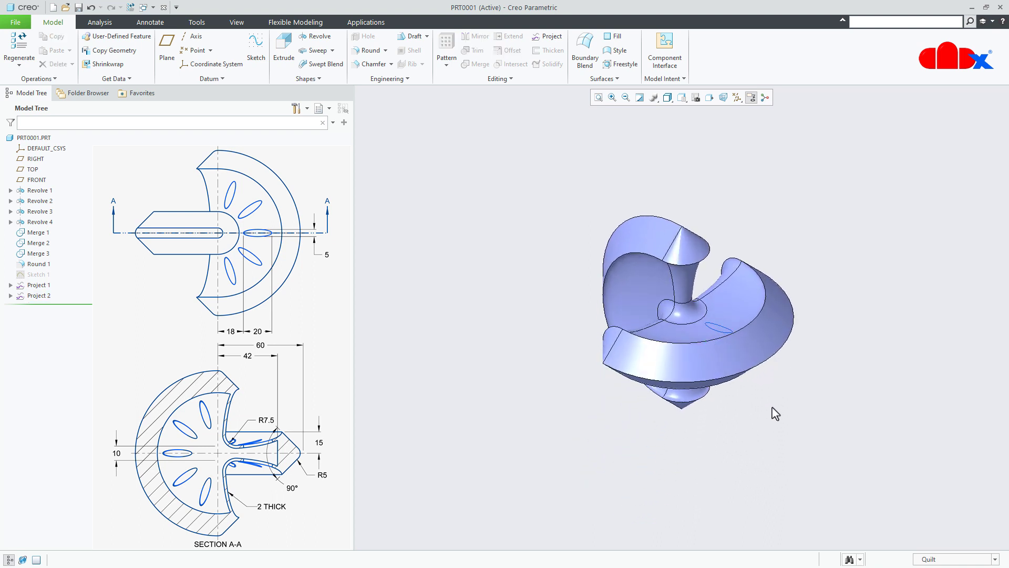
Start an Axis pattern of Project 1, display all datums, and choose the coordinate system's vertical Y axis as the pattern center.
left_click(38, 286)
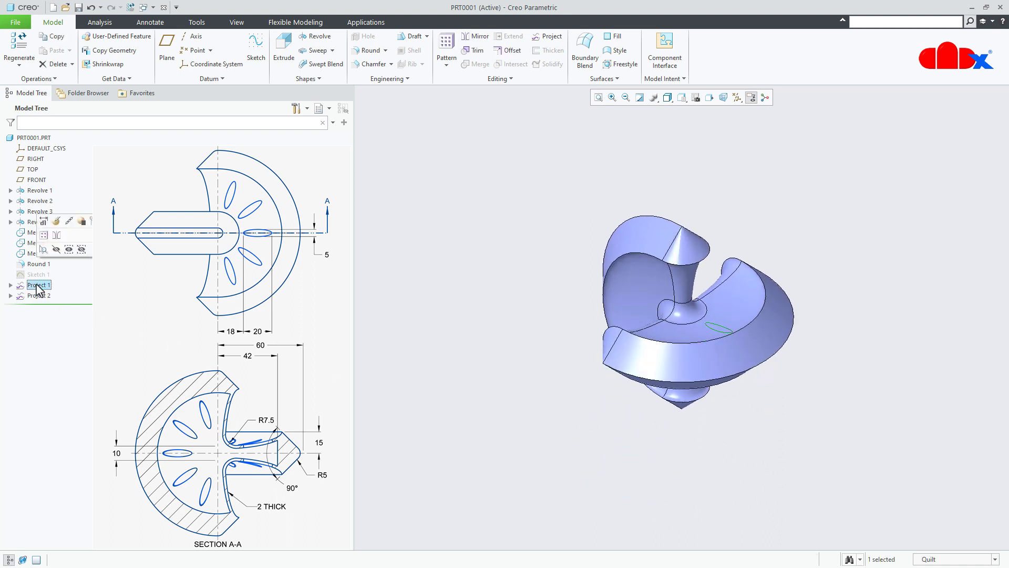
left_click(447, 45)
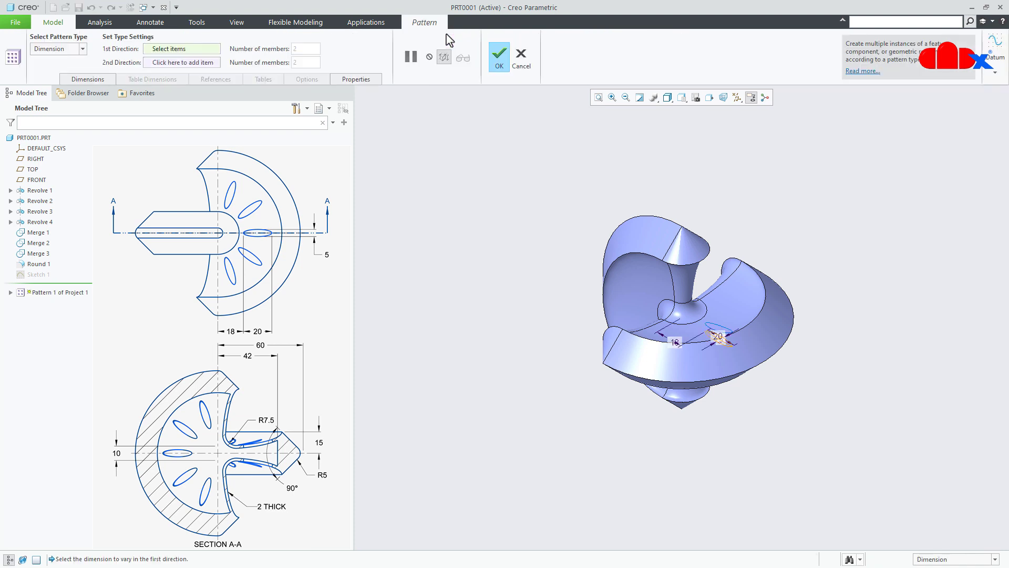
left_click(61, 51)
left_click(45, 78)
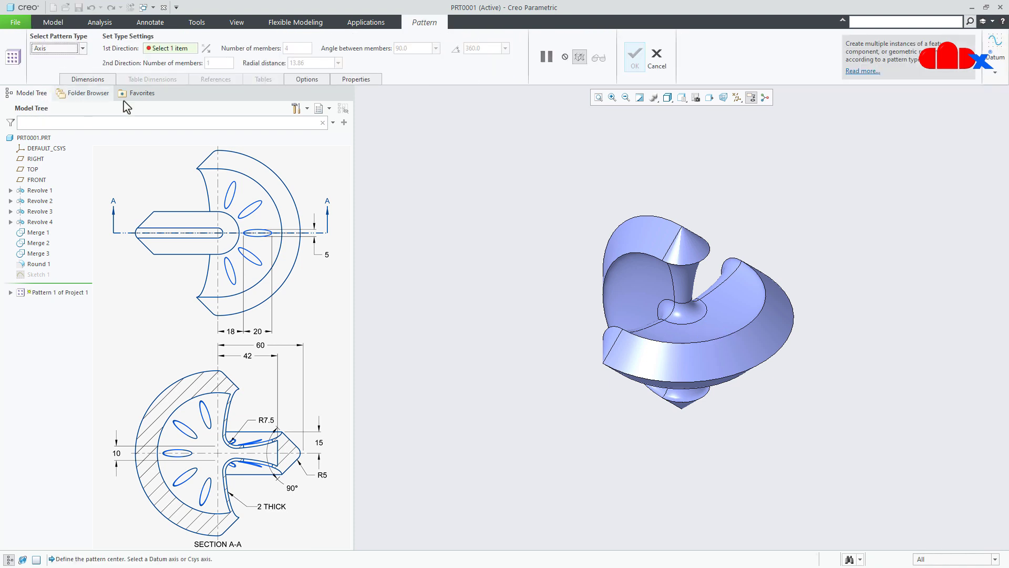
left_click(737, 98)
left_click(738, 111)
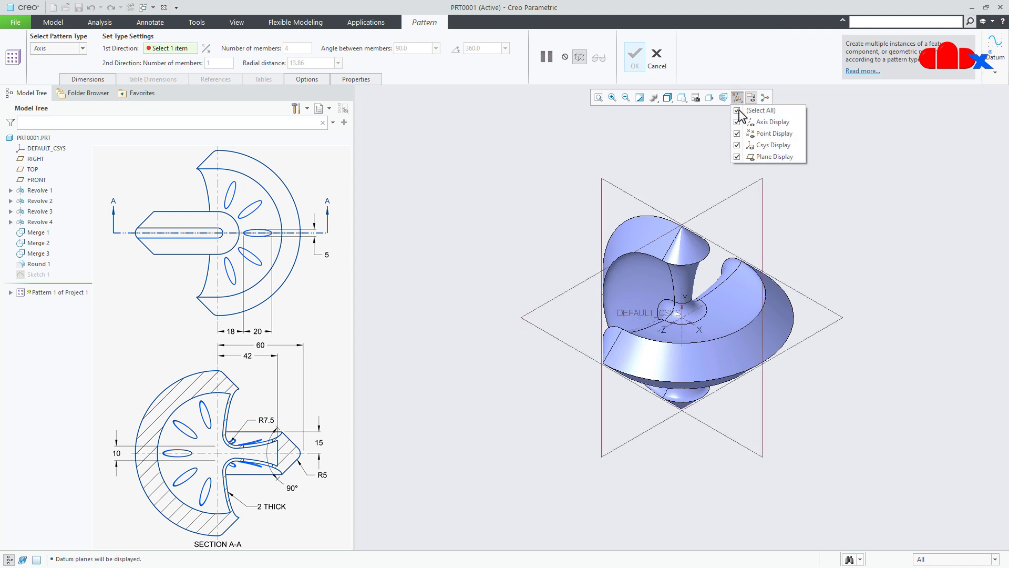
left_click(803, 227)
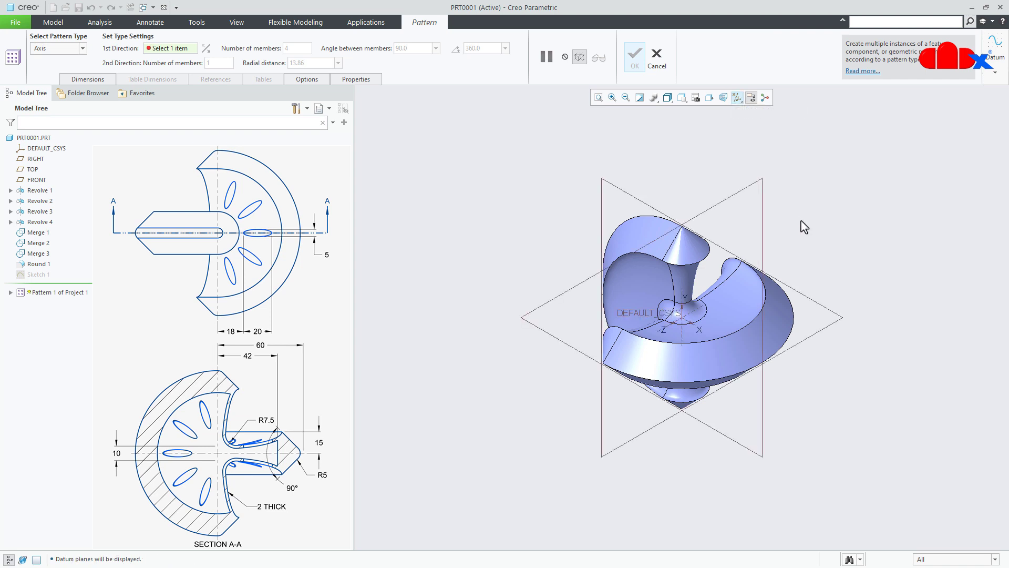
left_click(680, 332)
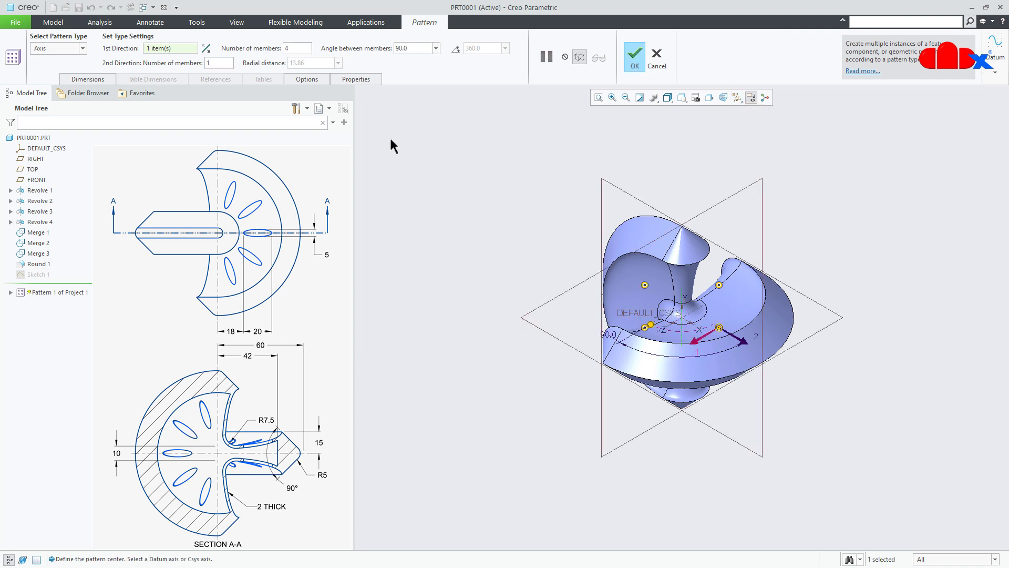
Set the pattern to 10 members distributed over a 360-degree extent.
type("10")
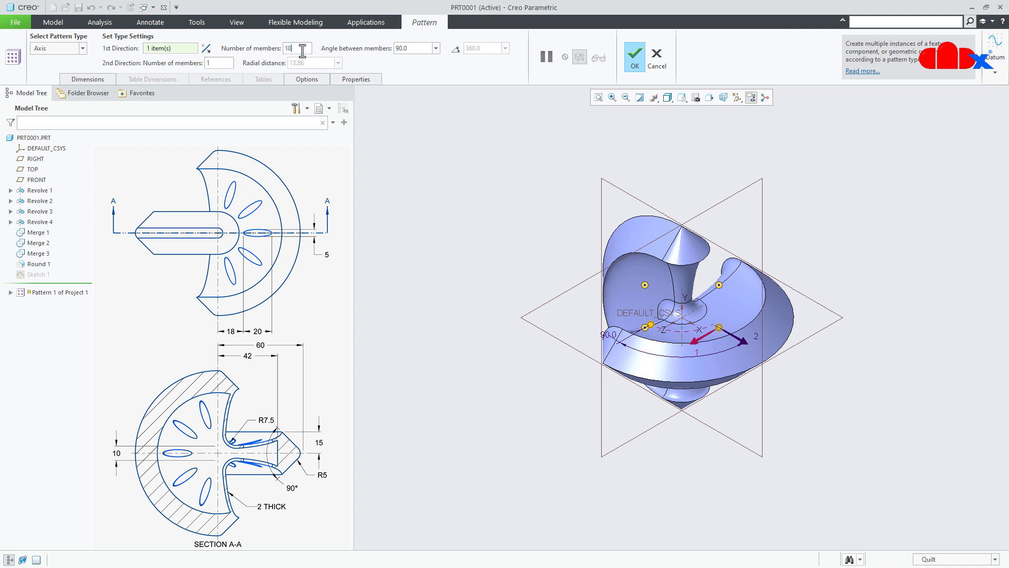
left_click(456, 48)
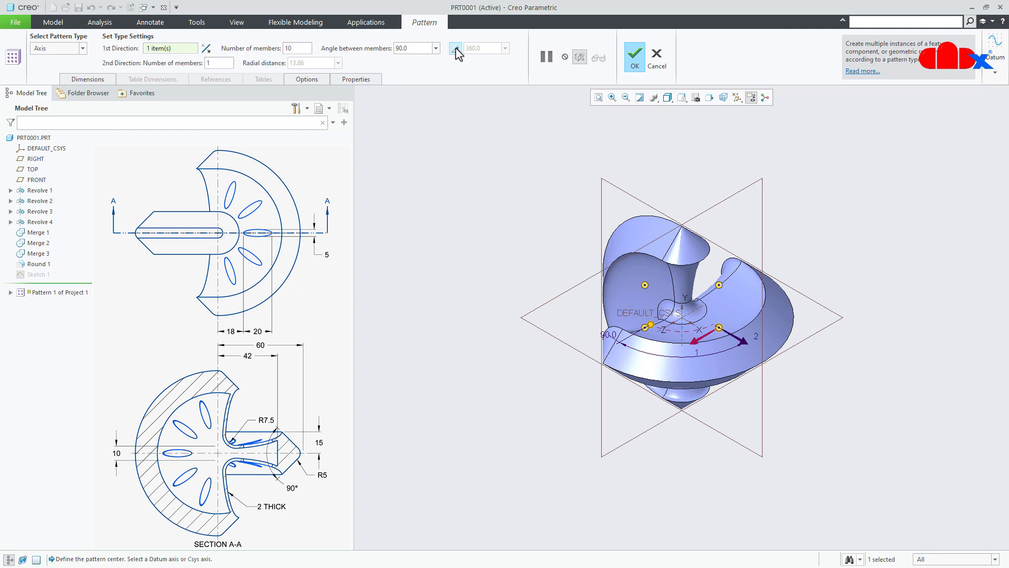
scroll(710, 315, "up", 5)
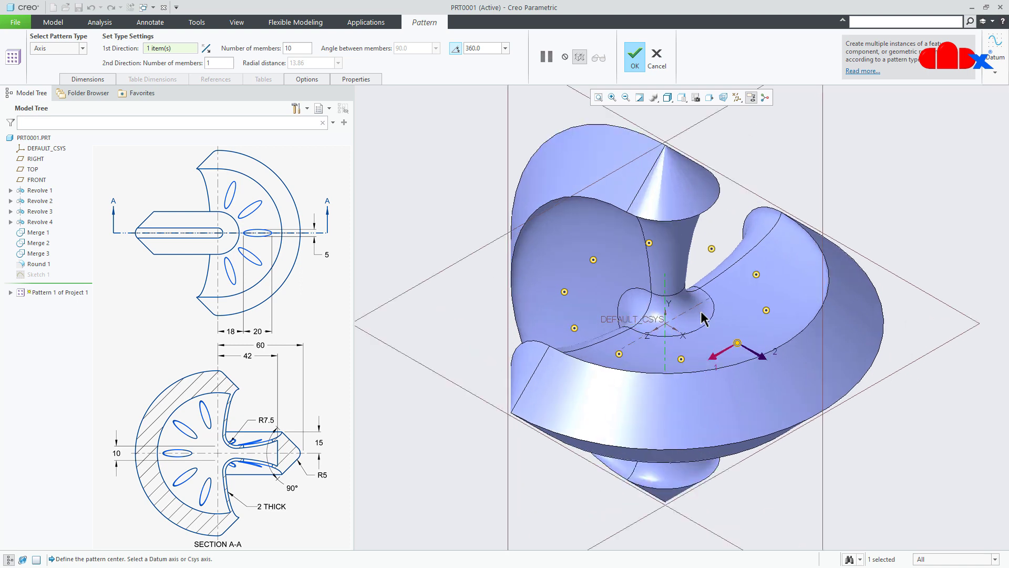
middle_click_drag(745, 342, 750, 356)
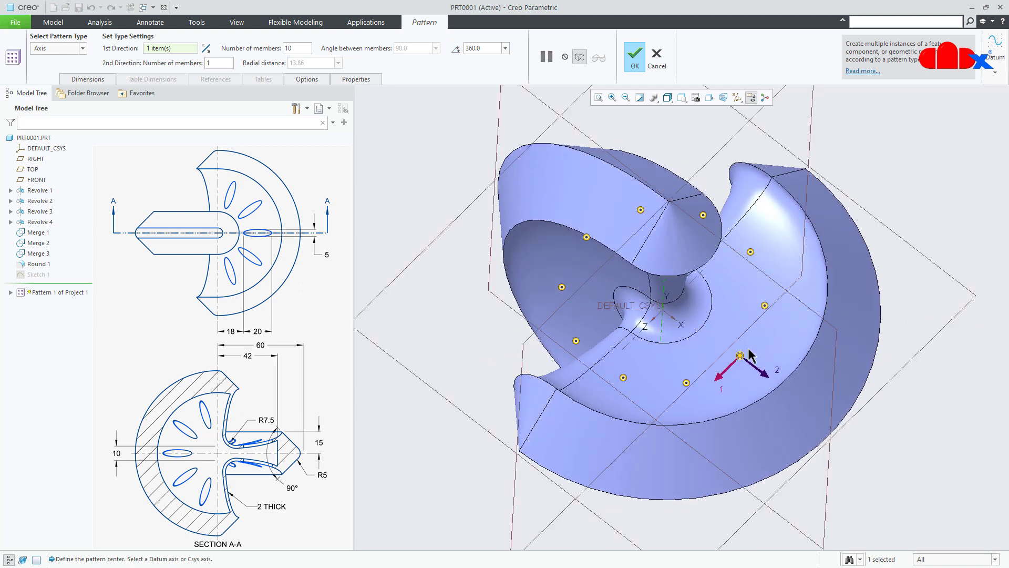
Exclude the five pattern members that fall outside the concave face carrying the projected ellipse.
left_click(703, 215)
left_click(587, 238)
left_click(577, 341)
scroll(689, 353, "up", 4)
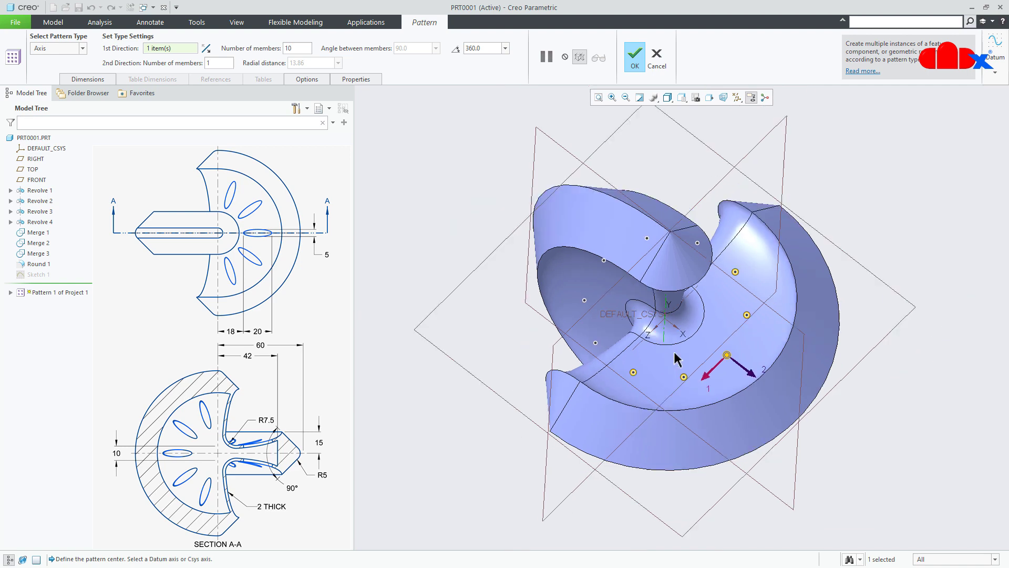
Complete the Axis pattern of Project 1 on the upper concave face.
middle_click_drag(690, 353, 677, 385)
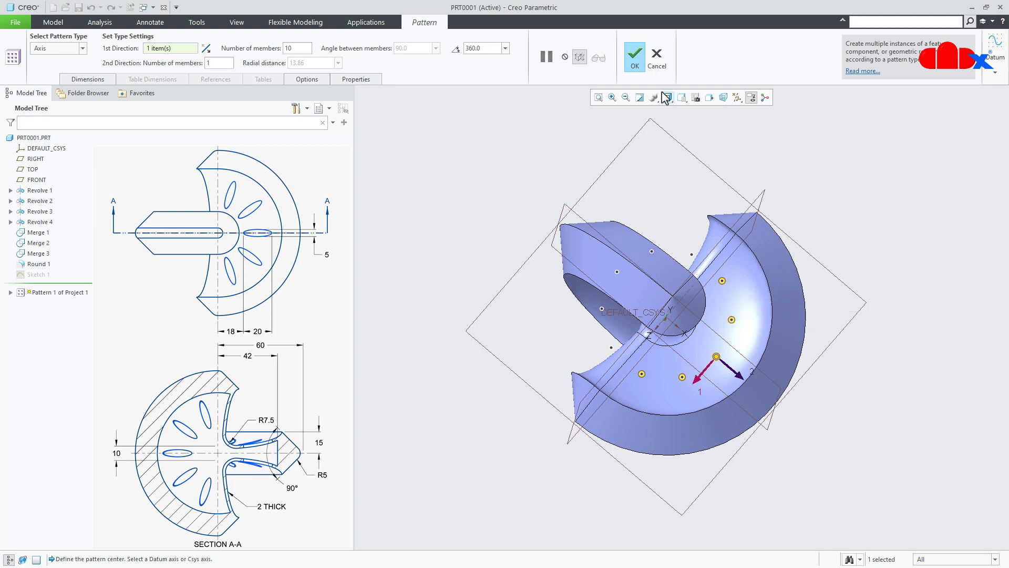
left_click(635, 59)
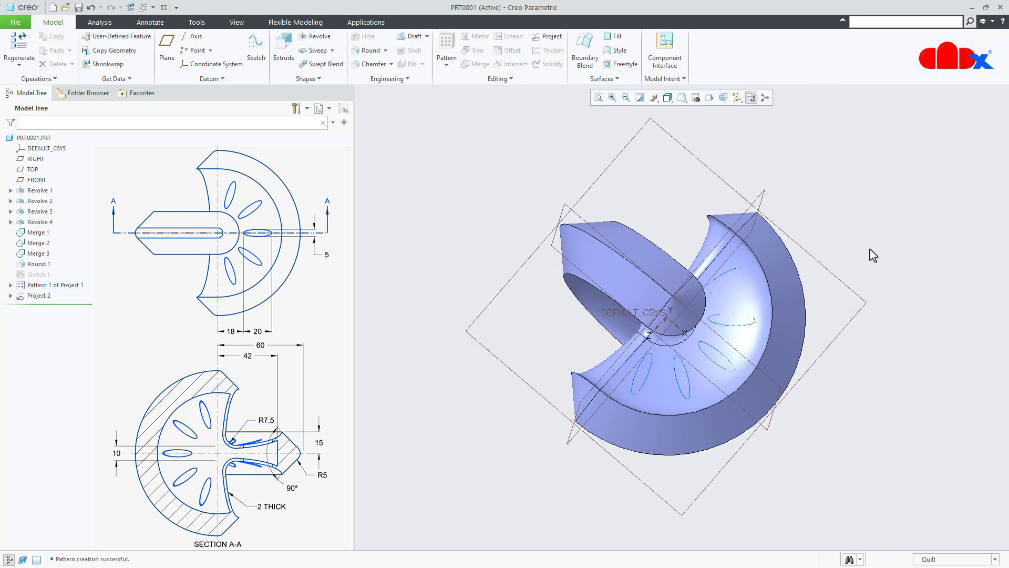
middle_click_drag(789, 322, 787, 272)
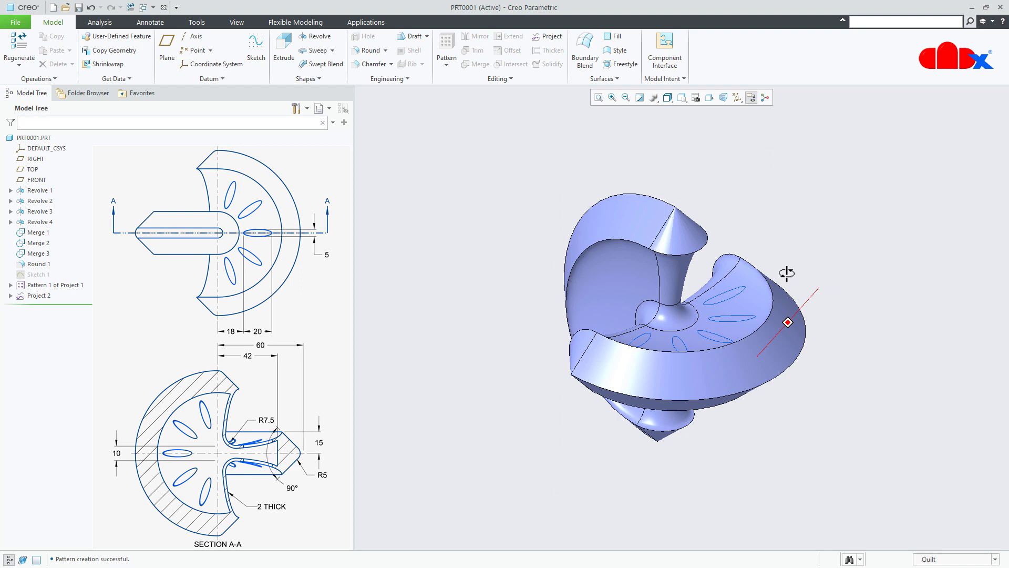
Trim the quilt with the rearmost projected ellipse on the upper concave face to cut an elliptical opening.
left_click(790, 332)
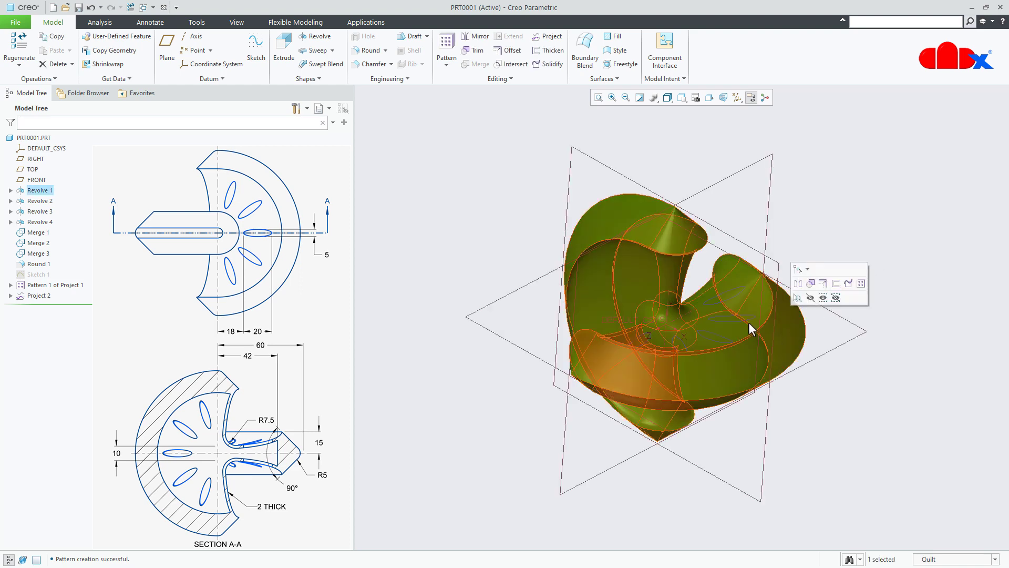
left_click(477, 51)
scroll(685, 282, "up", 3)
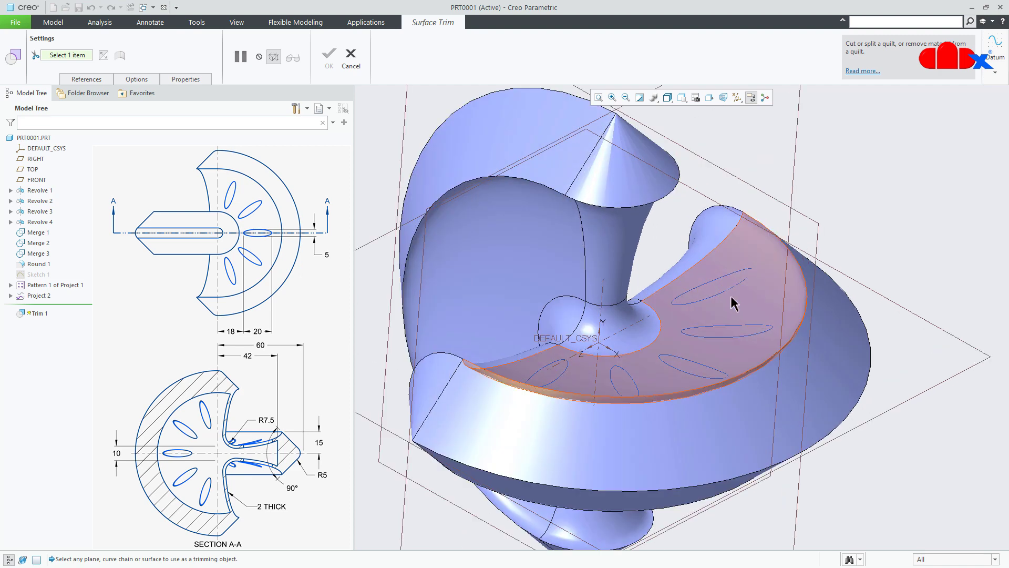
left_click(722, 295)
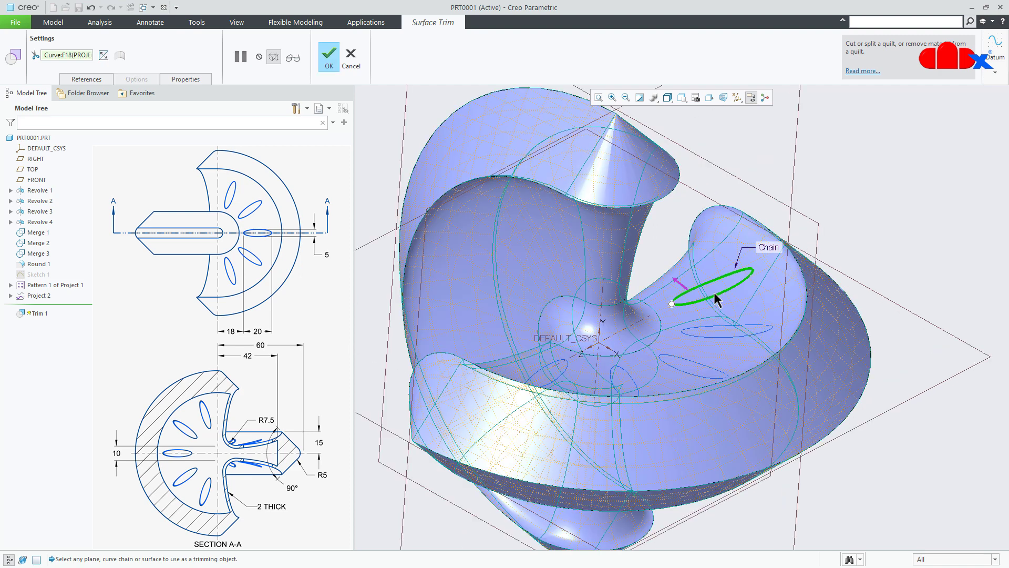
left_click(329, 58)
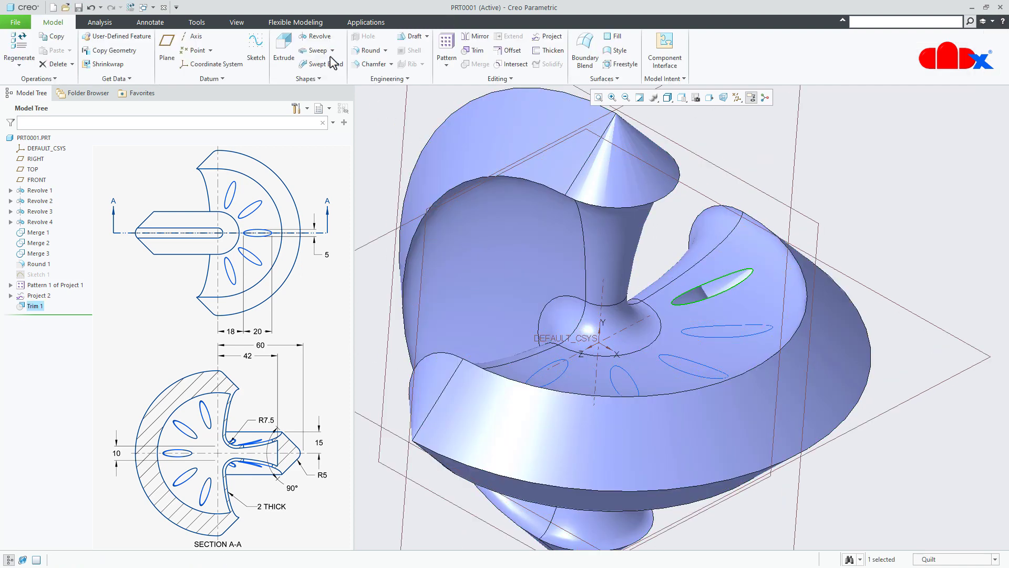
Pattern Trim 1 as a Reference pattern so every ellipse on the upper concave face is cut out.
mouse_move(828, 207)
middle_mouse_down()
mouse_move(821, 203)
mouse_move(815, 216)
middle_mouse_up()
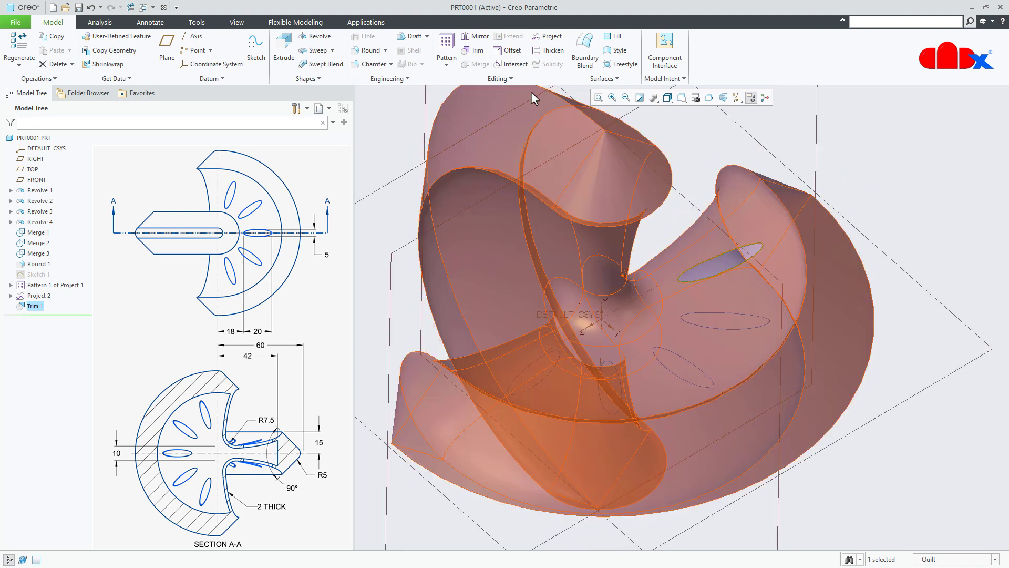
left_click(446, 51)
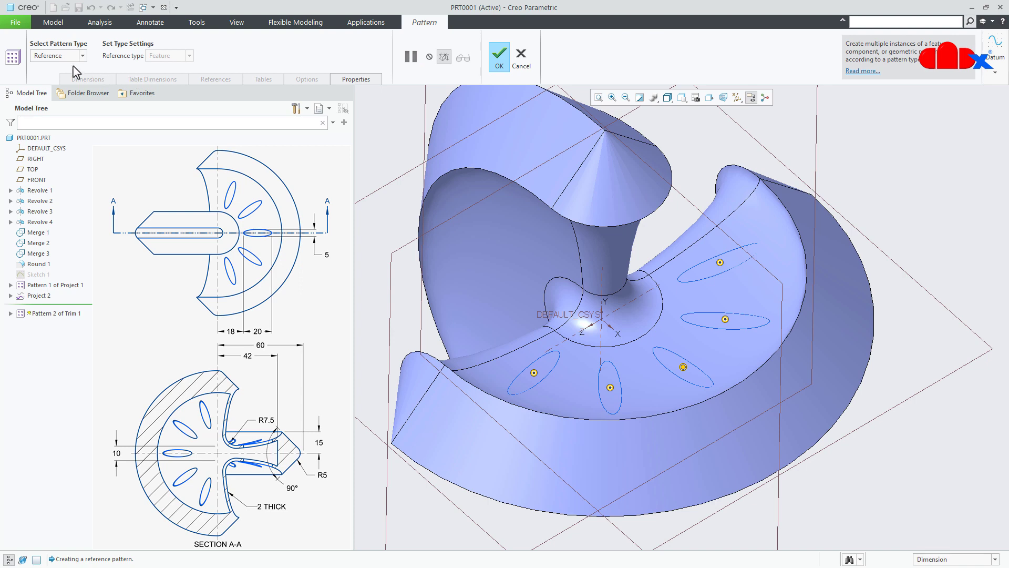
left_click(499, 58)
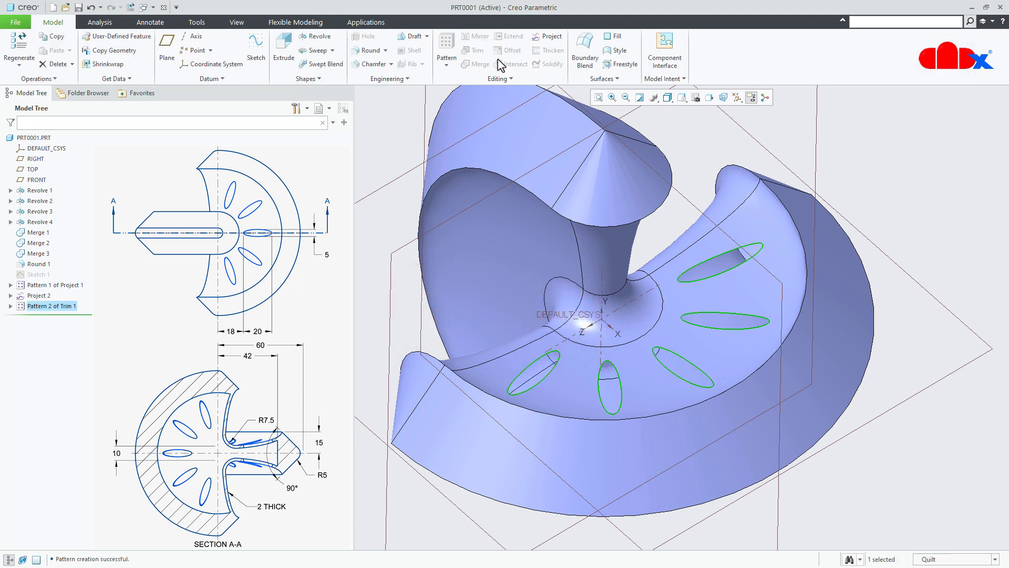
left_click(872, 331)
Set up an Axis pattern of Project 2 about the coordinate system's Y axis, with 10 members over a 360-degree extent.
scroll(869, 326, "down", 3)
mouse_move(869, 327)
middle_mouse_down()
mouse_move(764, 311)
mouse_move(775, 330)
mouse_move(678, 315)
mouse_move(678, 261)
mouse_move(678, 271)
middle_mouse_up()
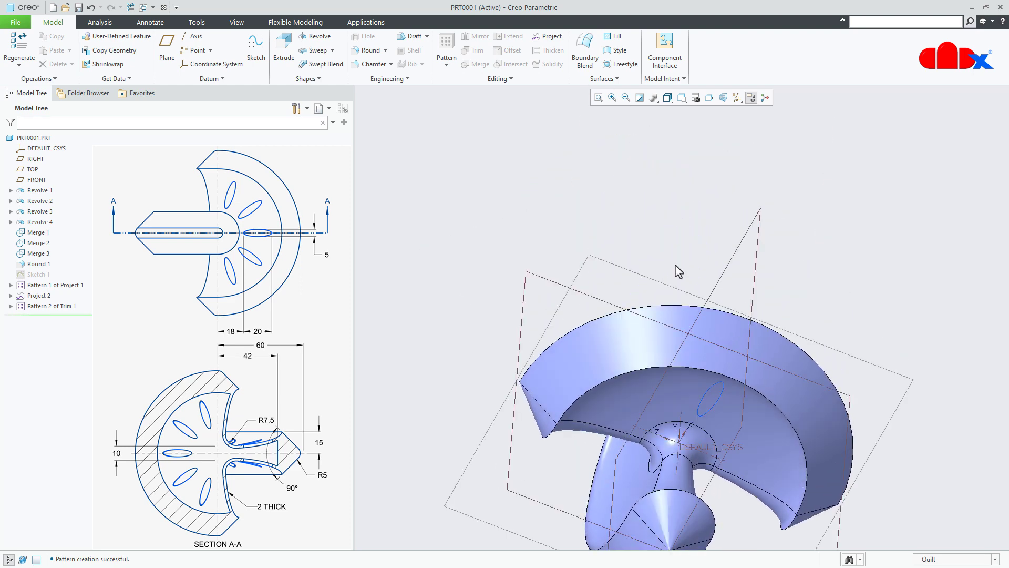
key("ctrl+d")
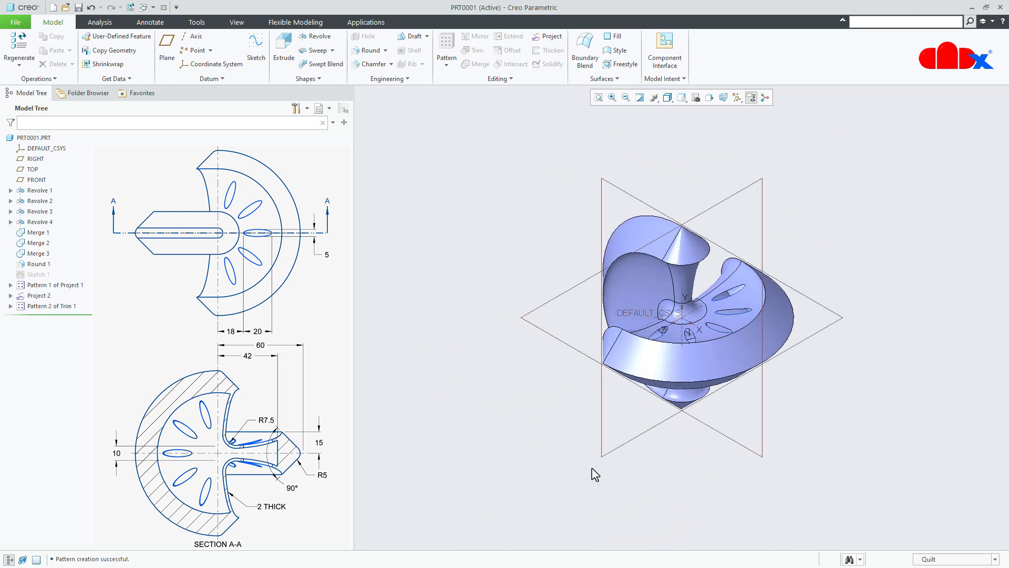
left_click(29, 296)
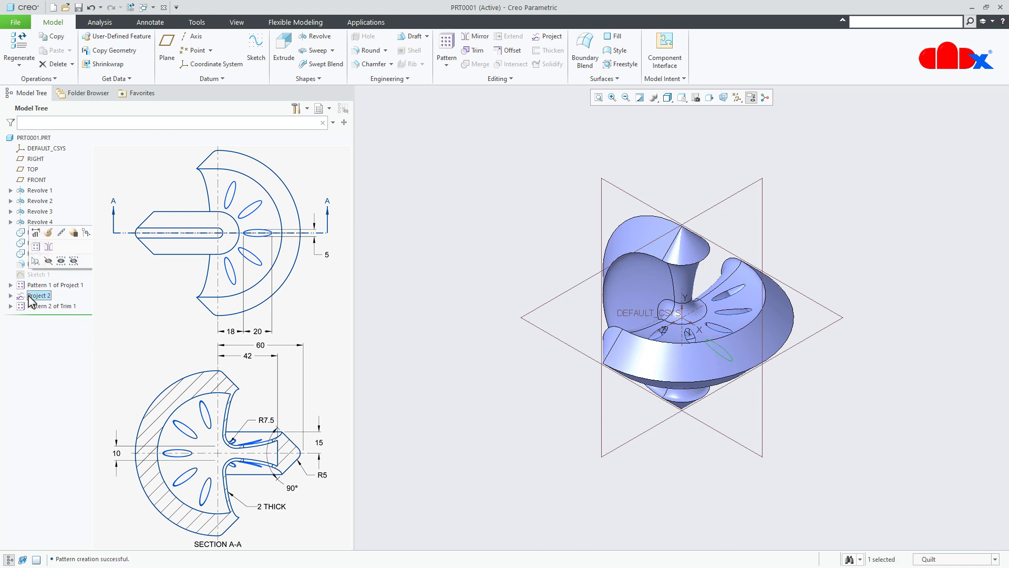
left_click(35, 247)
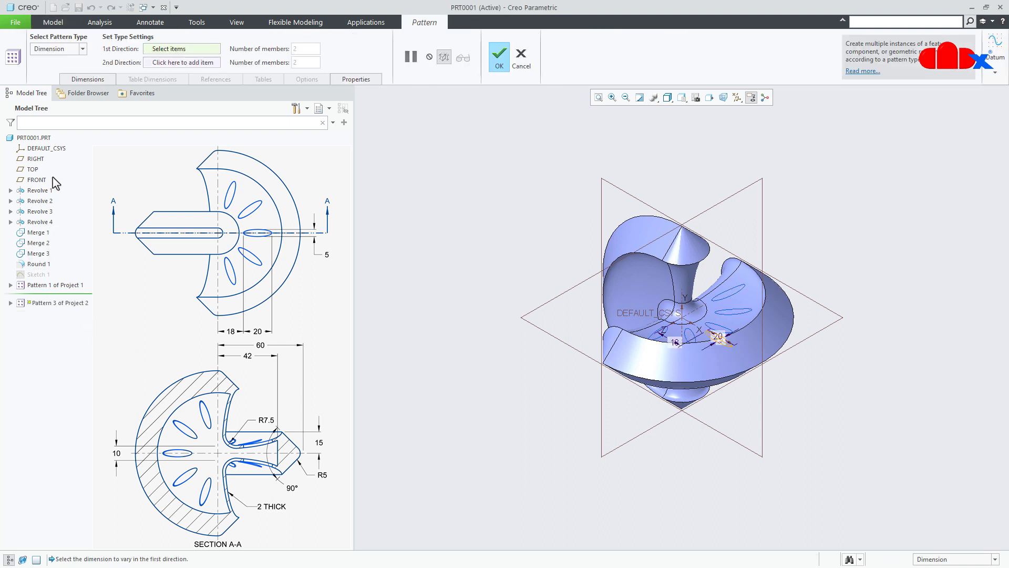
left_click(61, 51)
left_click(44, 74)
left_click(685, 335)
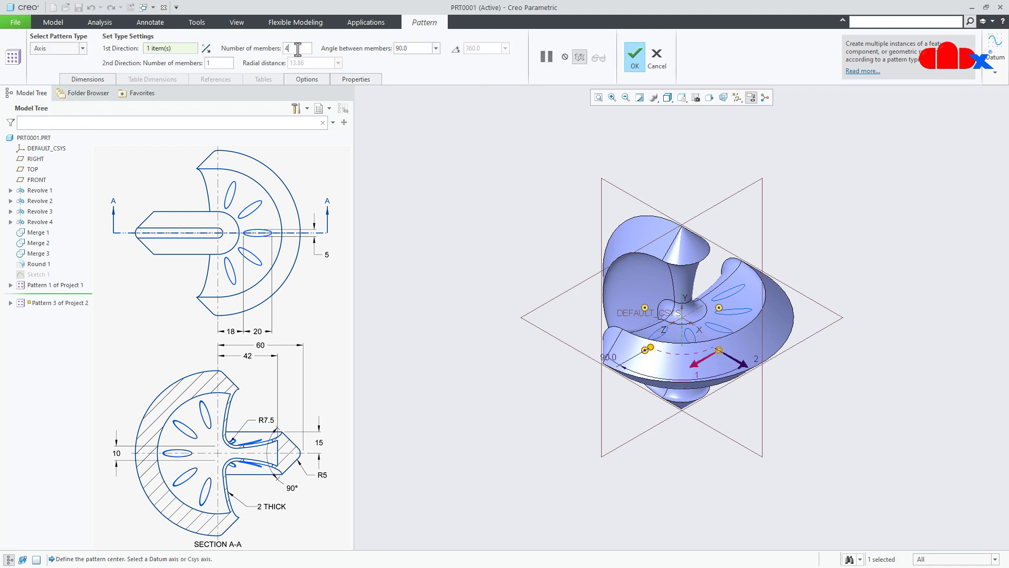
type("10")
left_click(455, 49)
Exclude the five members of the Project 2 pattern outside the concave underside face and complete the pattern.
middle_click_drag(726, 328, 719, 368)
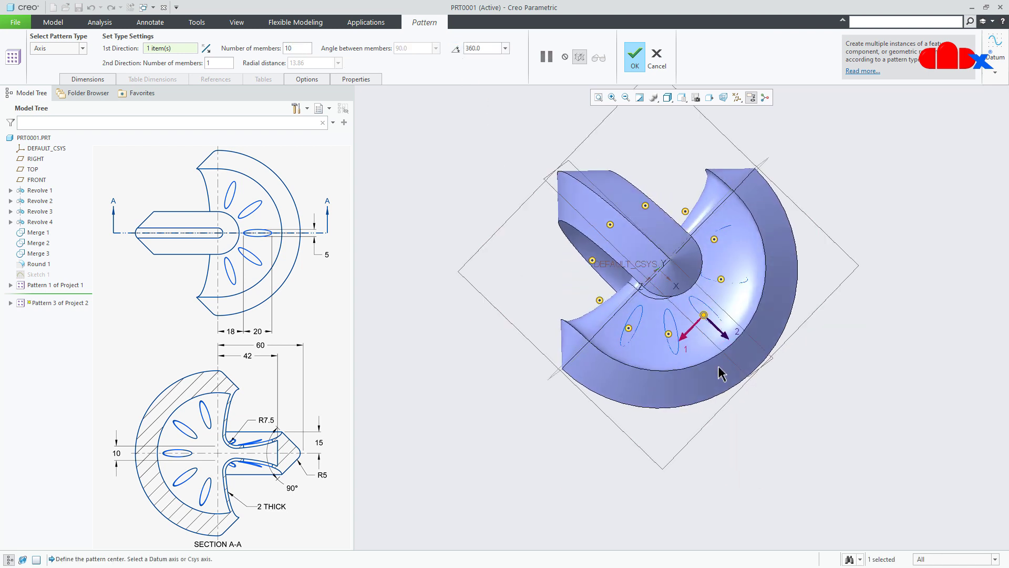
left_click(600, 301)
left_click(610, 225)
left_click(646, 206)
left_click(636, 59)
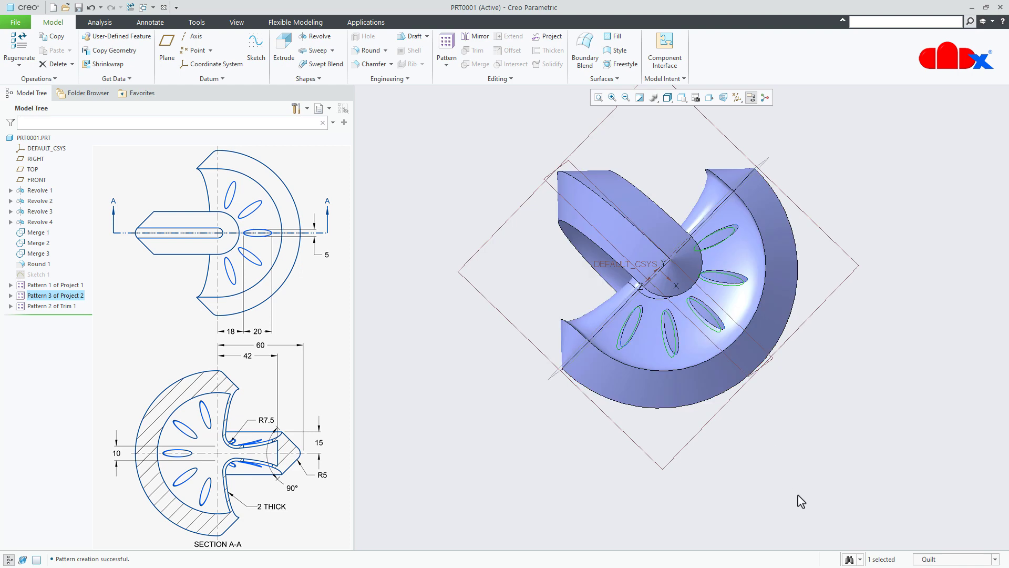
Trim the quilt with the end ellipse (PROJECT_2_3) of the patterned curves on the concave underside face.
middle_click_drag(727, 417, 718, 358)
left_click(921, 361)
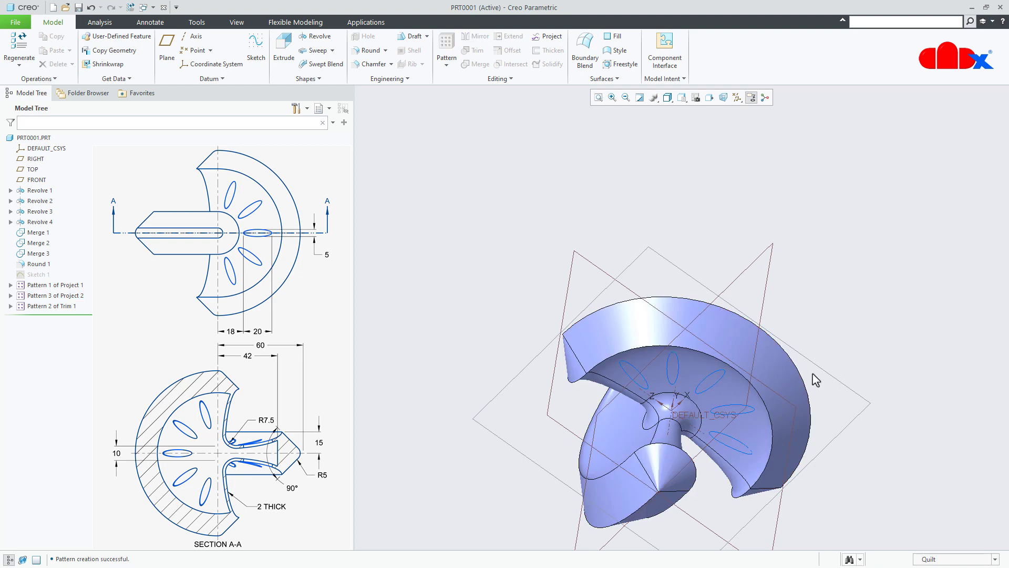
left_click(708, 345)
left_click(475, 51)
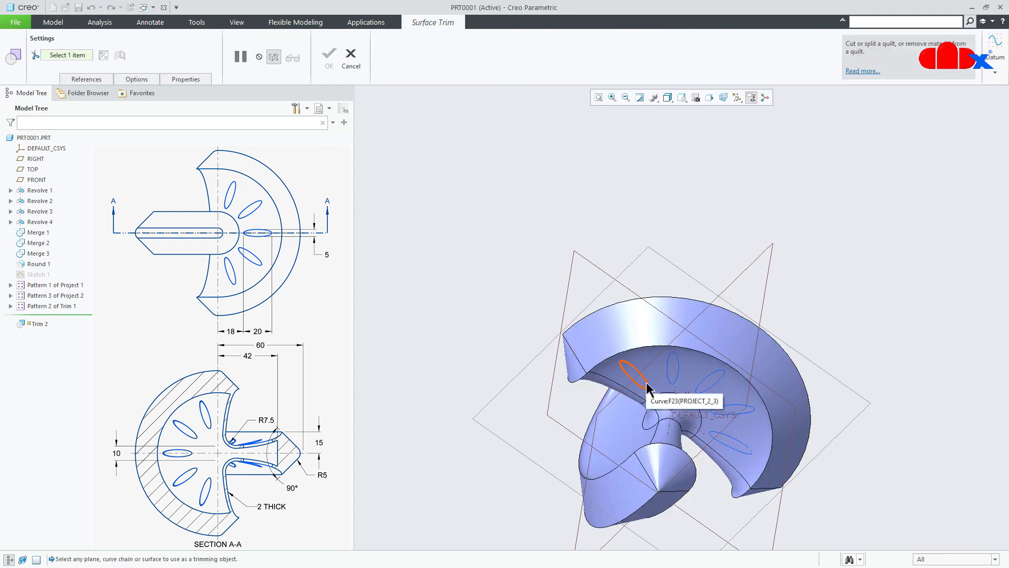
left_click(647, 389)
scroll(684, 379, "up", 3)
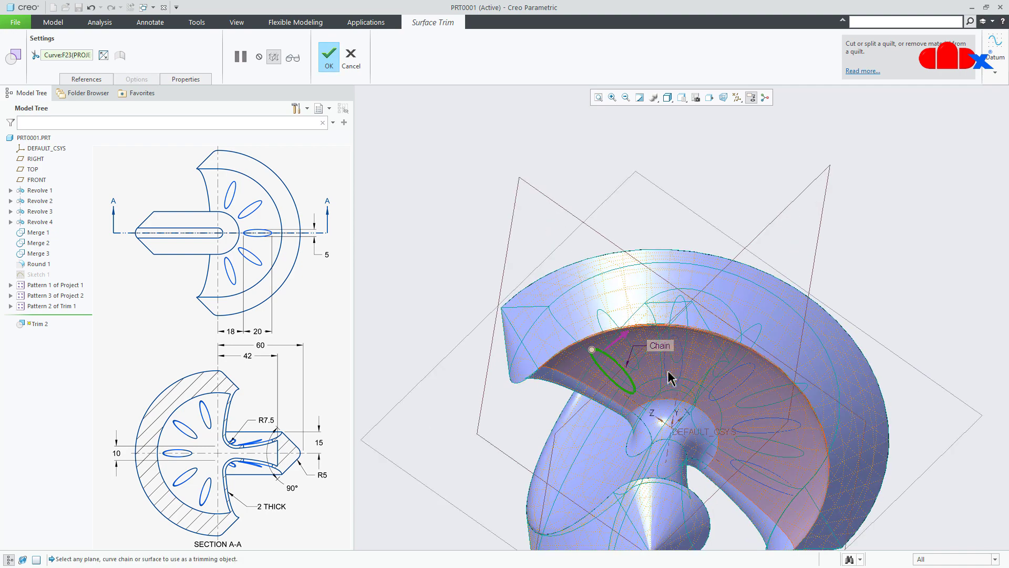
middle_click(661, 343)
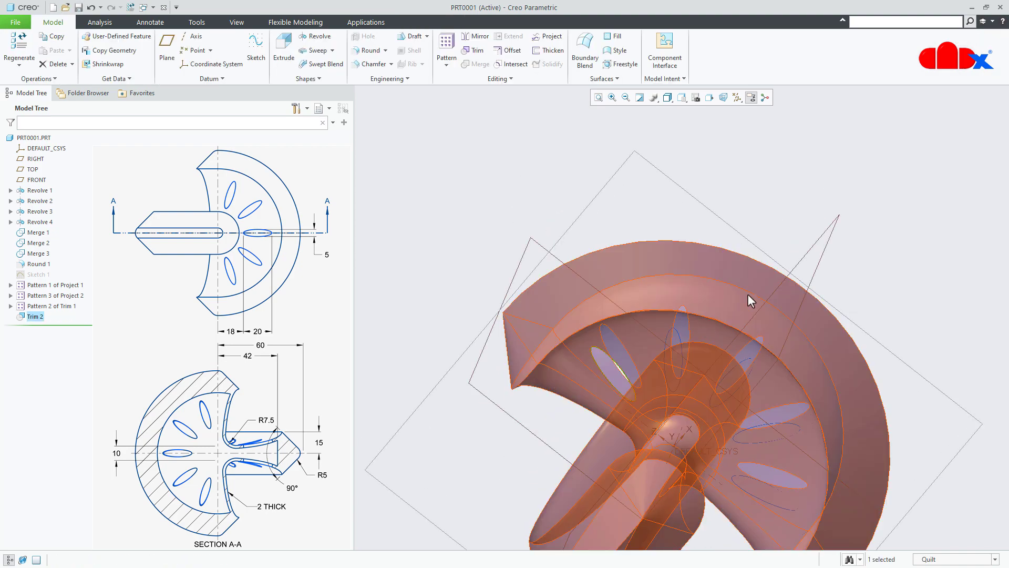
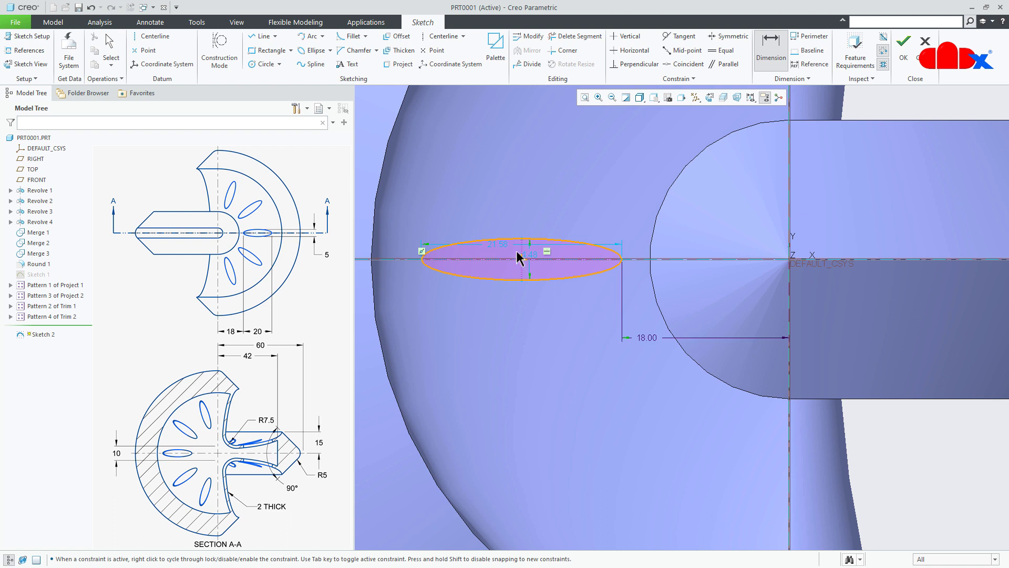
Set the sketched ellipse's length to 20 and its width to 5, and finish the sketch.
type("20")
key("Return")
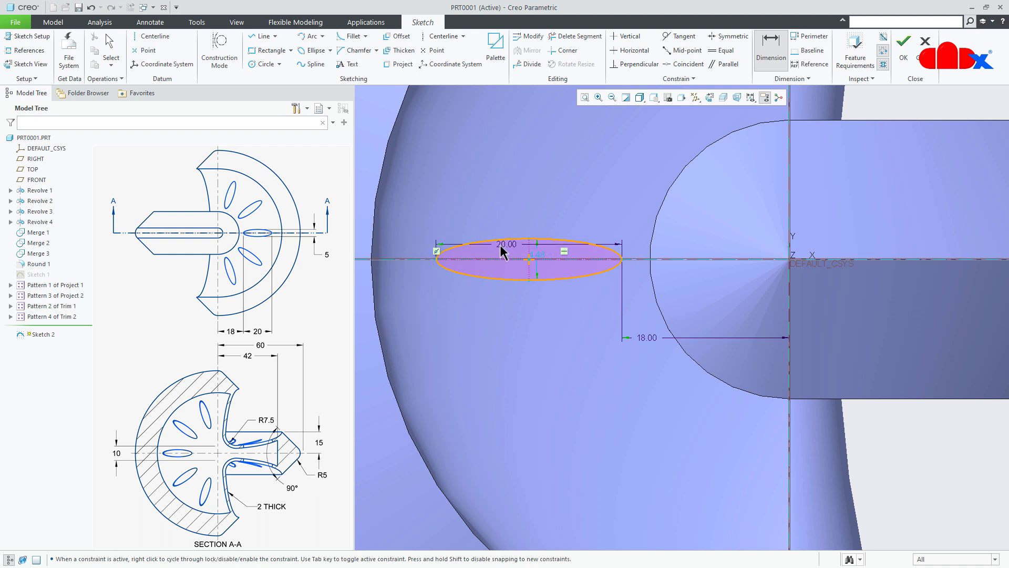
double_click(542, 260)
type("5")
key("Return")
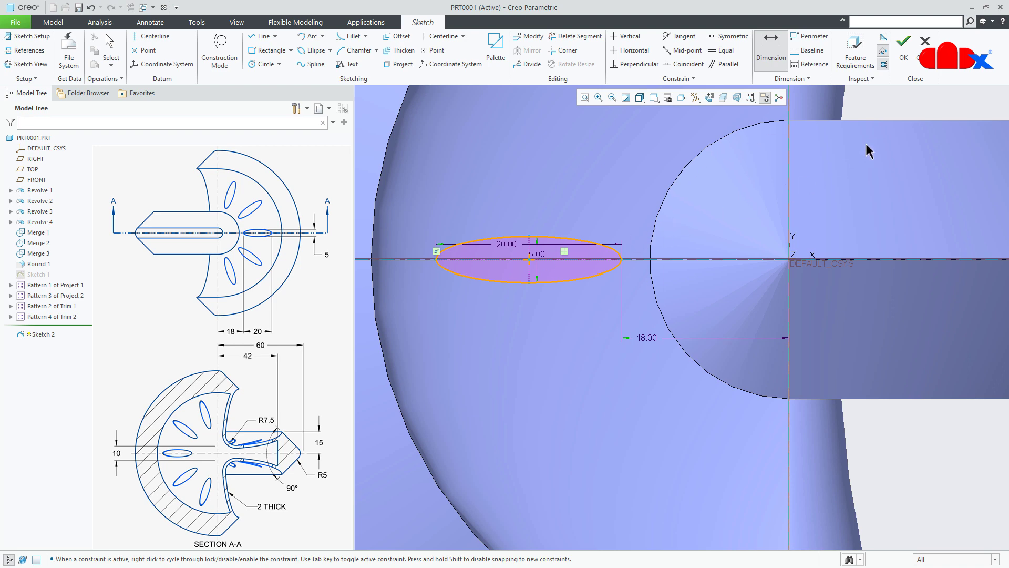
left_click(905, 58)
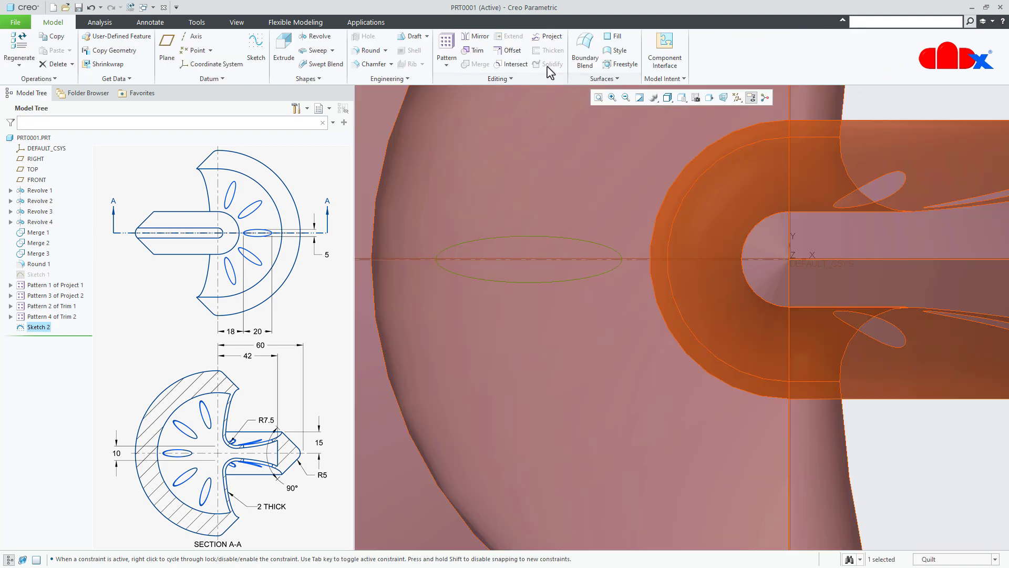
Project the Sketch 2 ellipse along direction onto the large concave face in front of it.
left_click(547, 37)
left_click(553, 184)
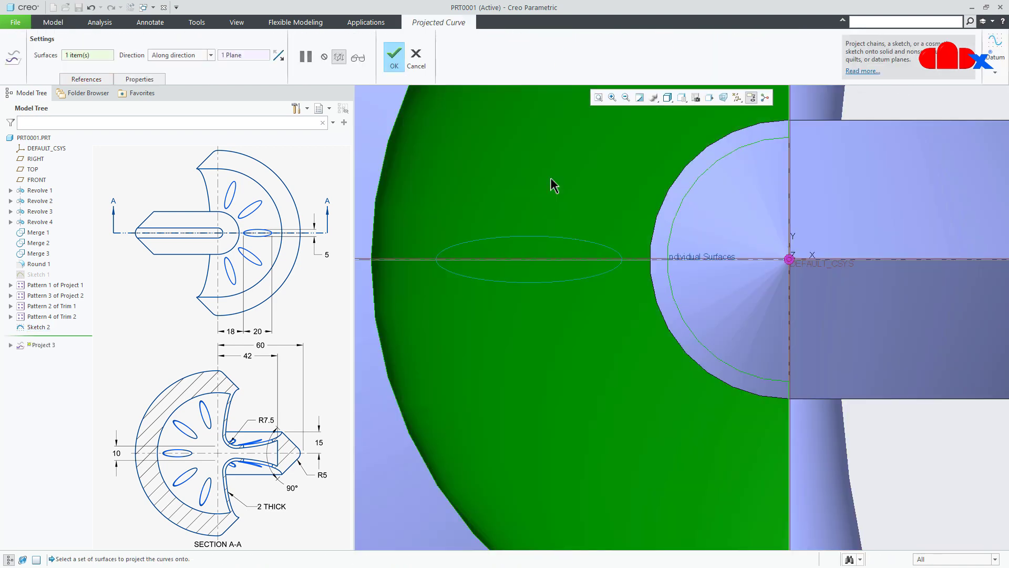
left_click(398, 62)
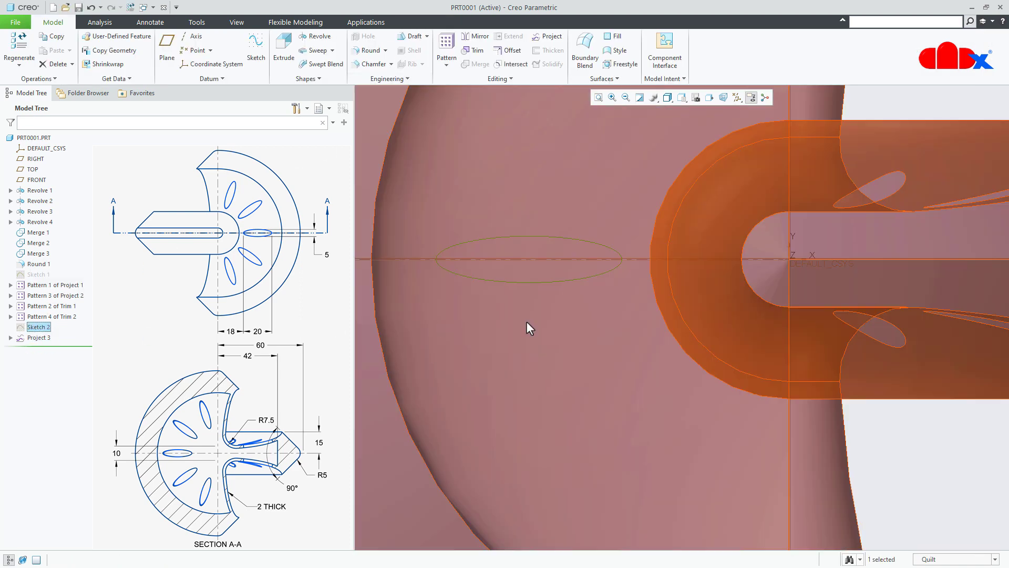
Project the Sketch 2 ellipse onto the matching concave face on the opposite side of the part.
scroll(525, 320, "down", 5)
middle_click_drag(591, 320, 620, 197)
left_click(549, 37)
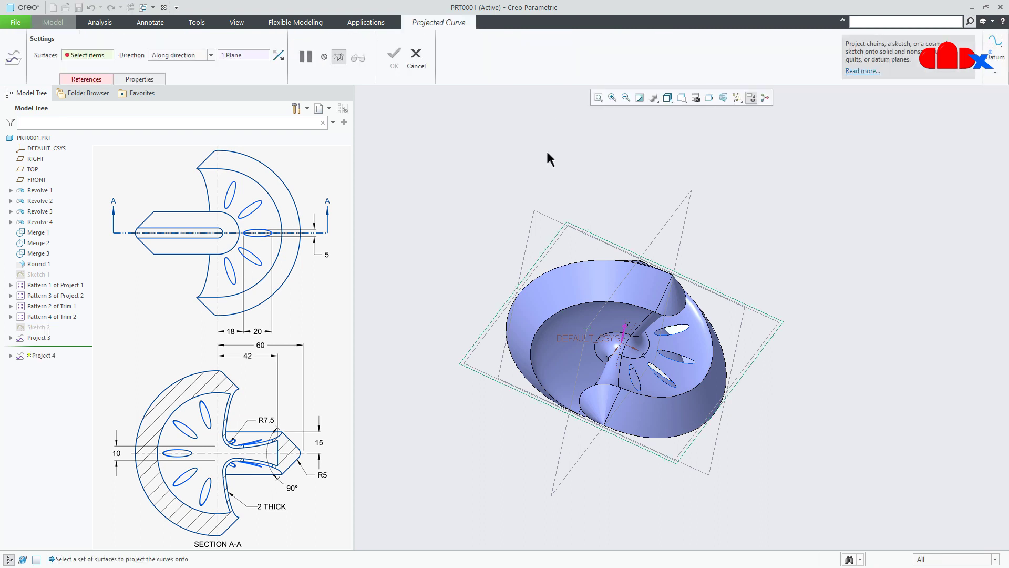
left_click(566, 364)
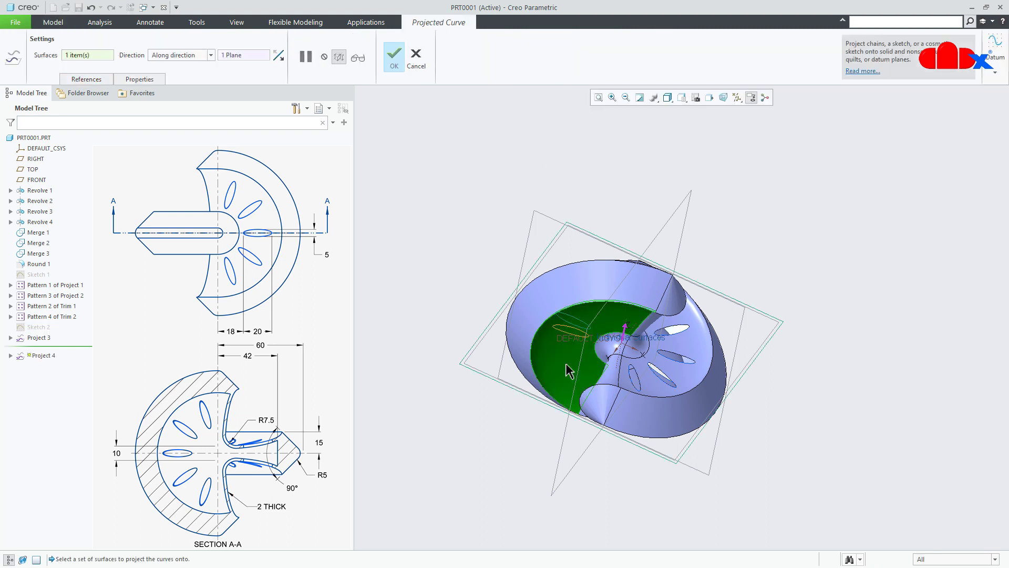
left_click(395, 55)
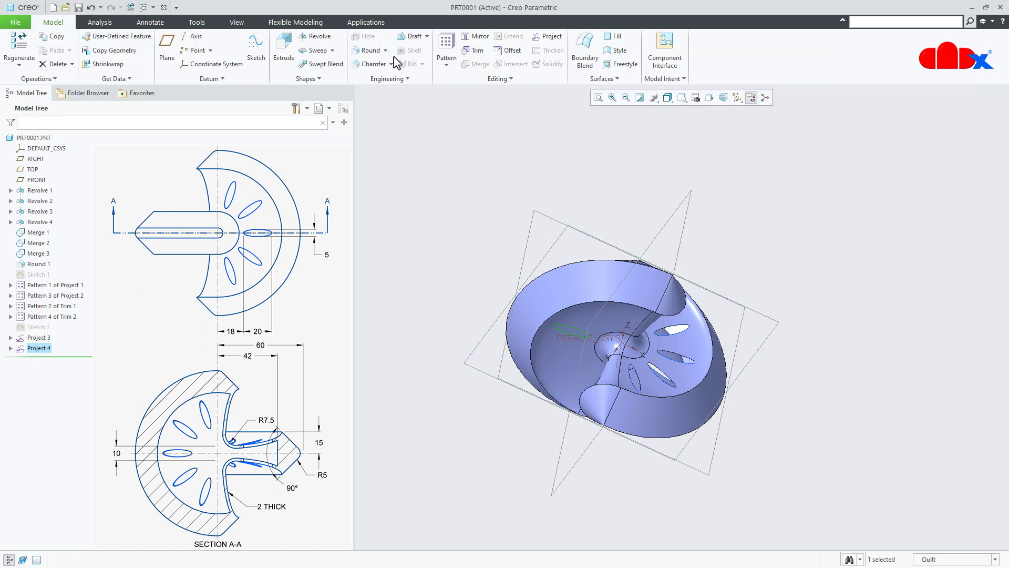
left_click(431, 343)
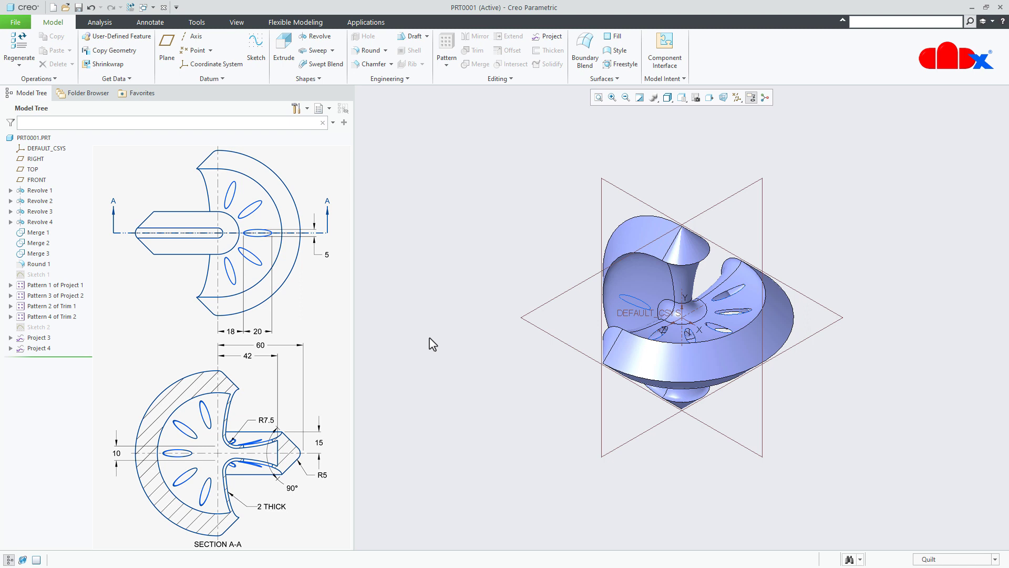
Set up an Axis pattern of Project 3 about the coordinate system's Z axis, with 10 members over a 360-degree extent.
left_click(42, 339)
left_click(50, 291)
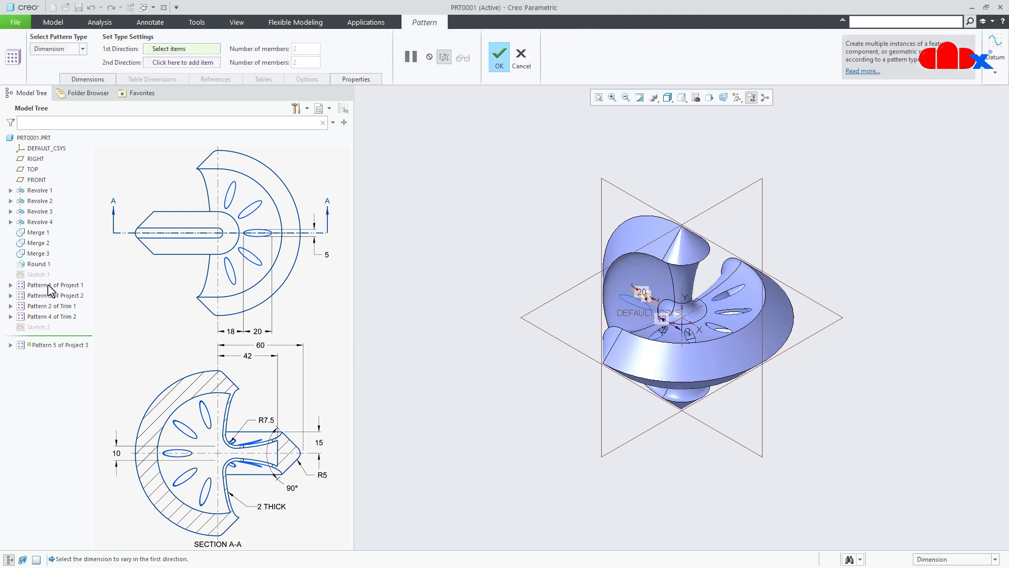
left_click(58, 49)
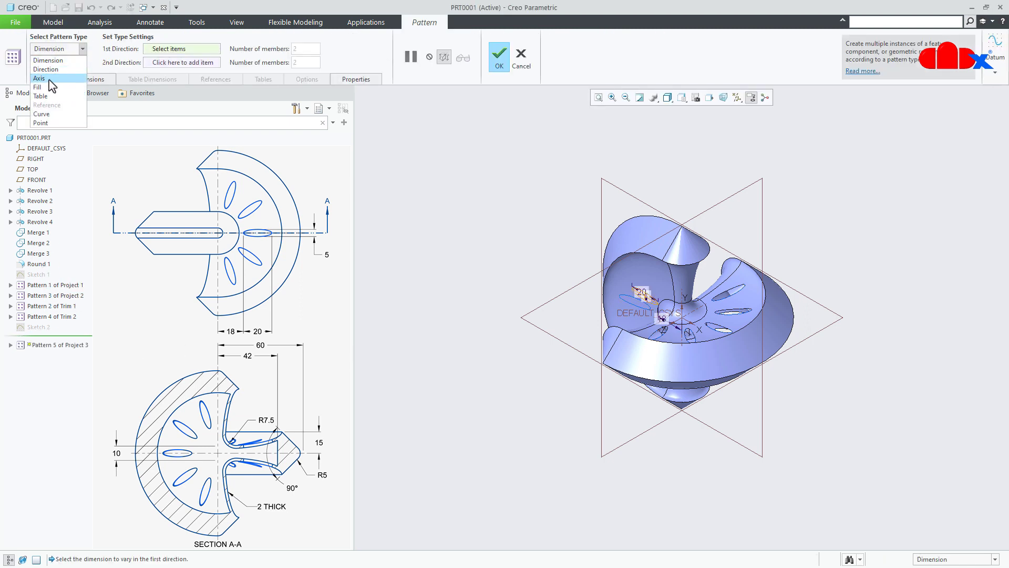
left_click(50, 78)
left_click(696, 312)
left_click(456, 49)
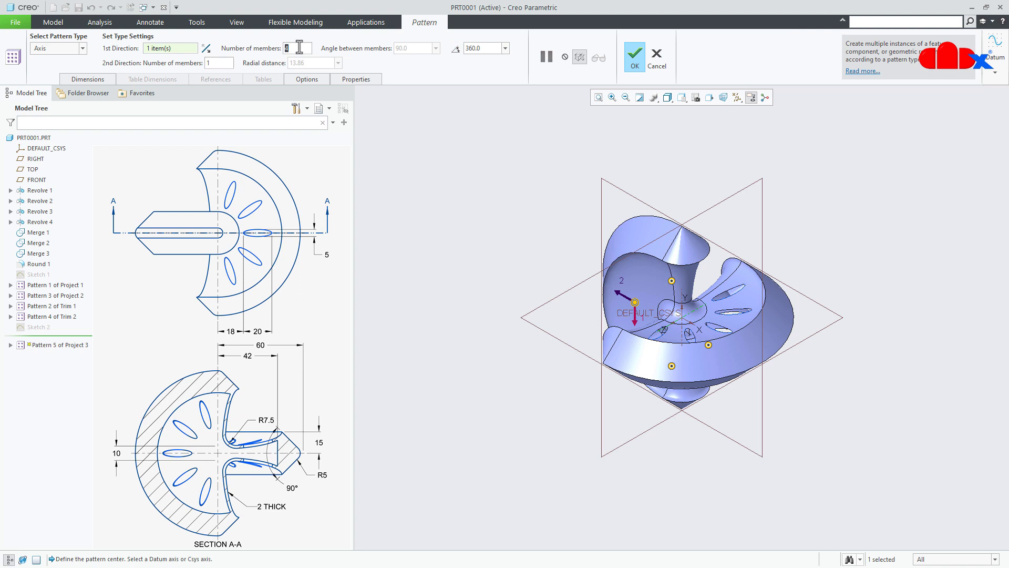
type("10")
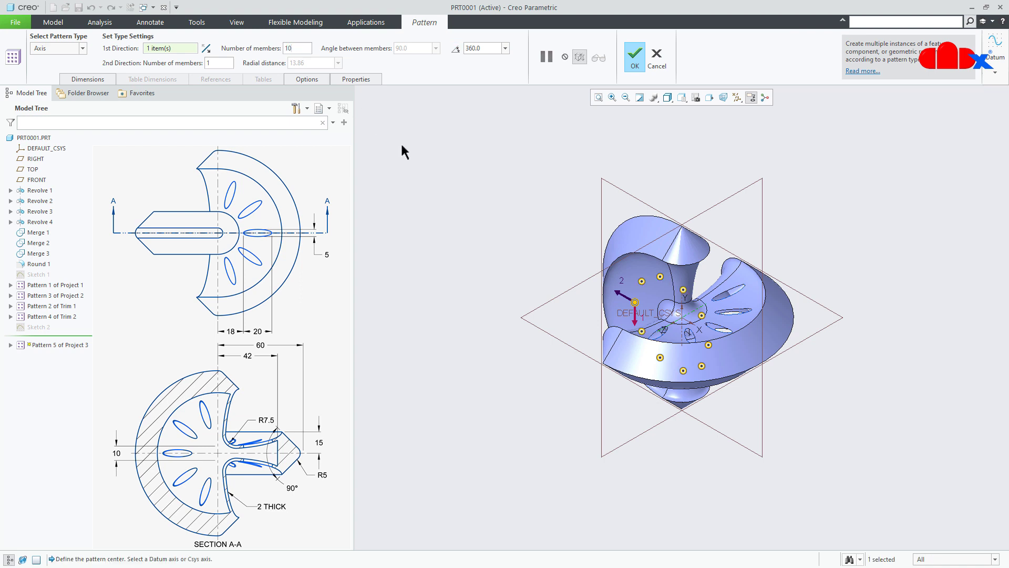
Exclude the Project 3 pattern members that fall outside the concave face and finish the pattern.
middle_click_drag(671, 320, 697, 283)
left_click(691, 283)
left_click(711, 307)
left_click(715, 339)
left_click(701, 367)
left_click(635, 57)
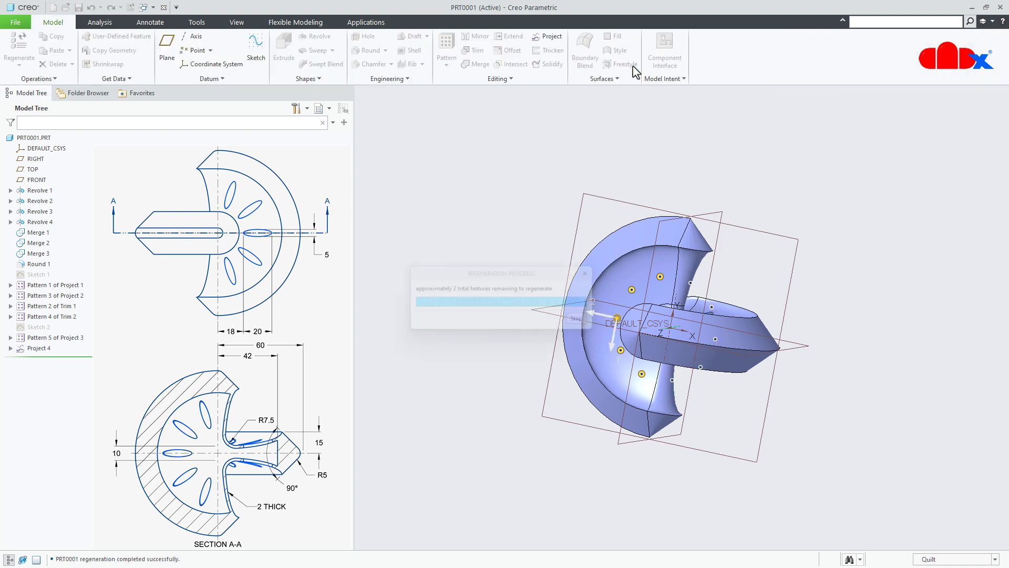
Trim the quilt with one projected ellipse on the concave face and repeat the trim for the other ellipses with a reference pattern.
mouse_move(536, 240)
middle_mouse_down()
mouse_move(522, 234)
mouse_move(523, 244)
middle_mouse_up()
left_click(628, 245)
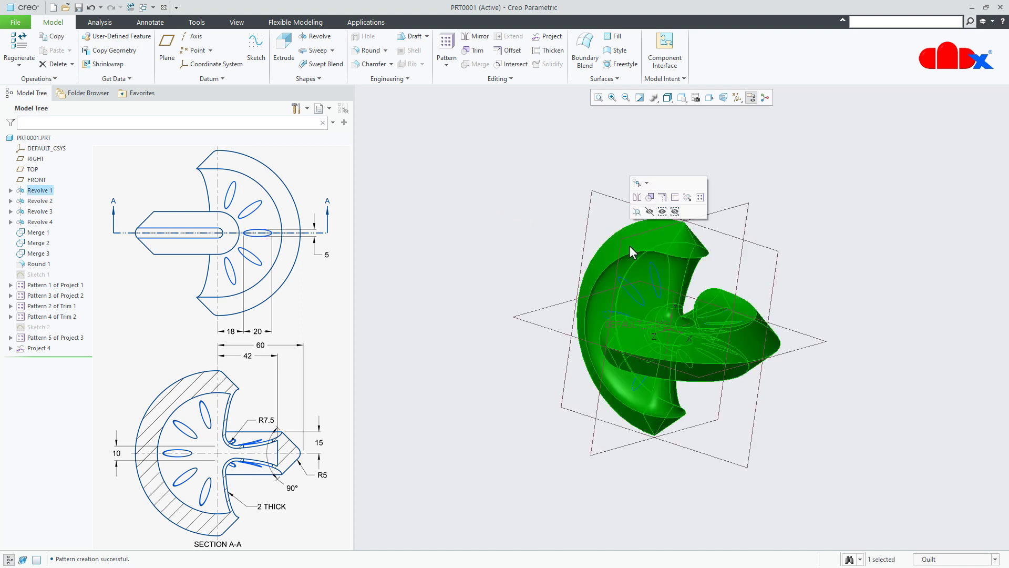
left_click(475, 51)
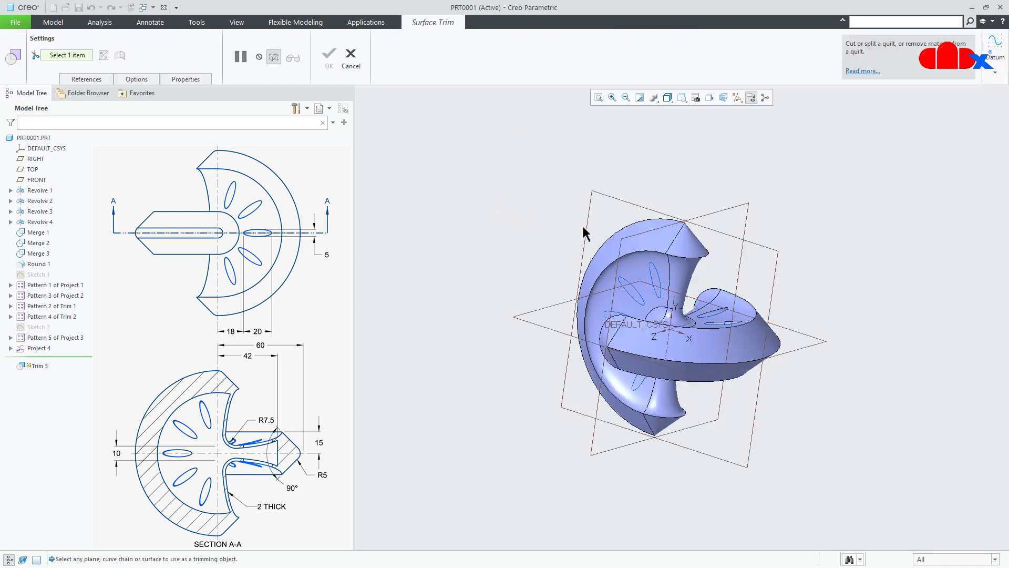
left_click(662, 283)
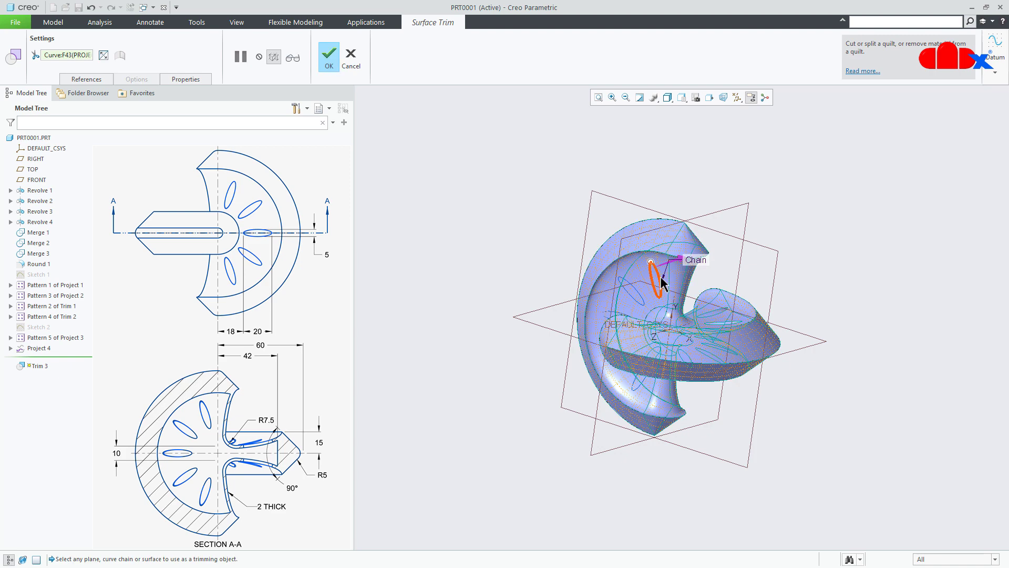
middle_click(779, 243)
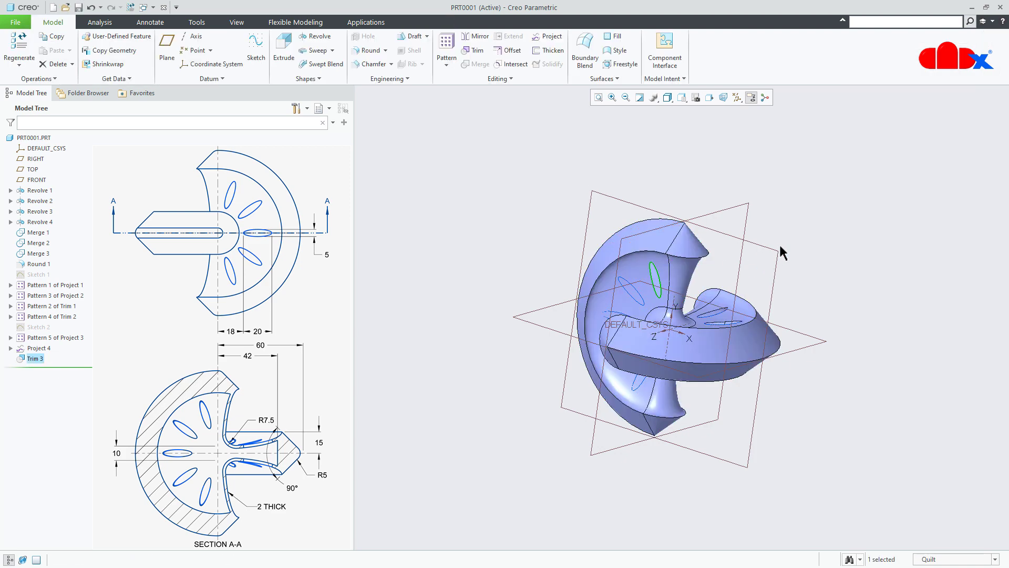
left_click(446, 47)
left_click(498, 56)
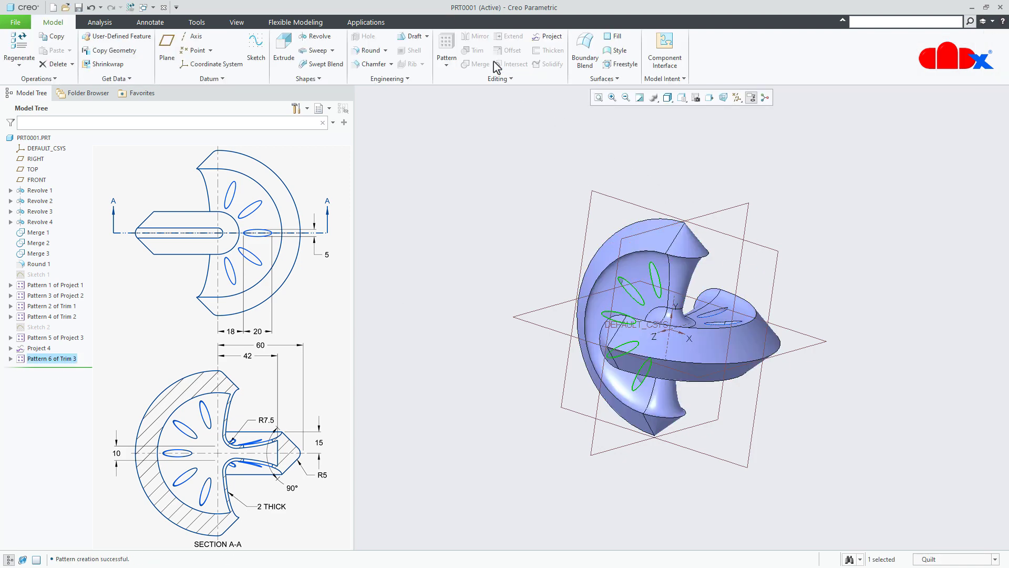
Set up an Axis pattern of Project 4 about the coordinate system's Z axis, with 10 members over a 360-degree extent.
middle_click_drag(750, 255, 565, 338)
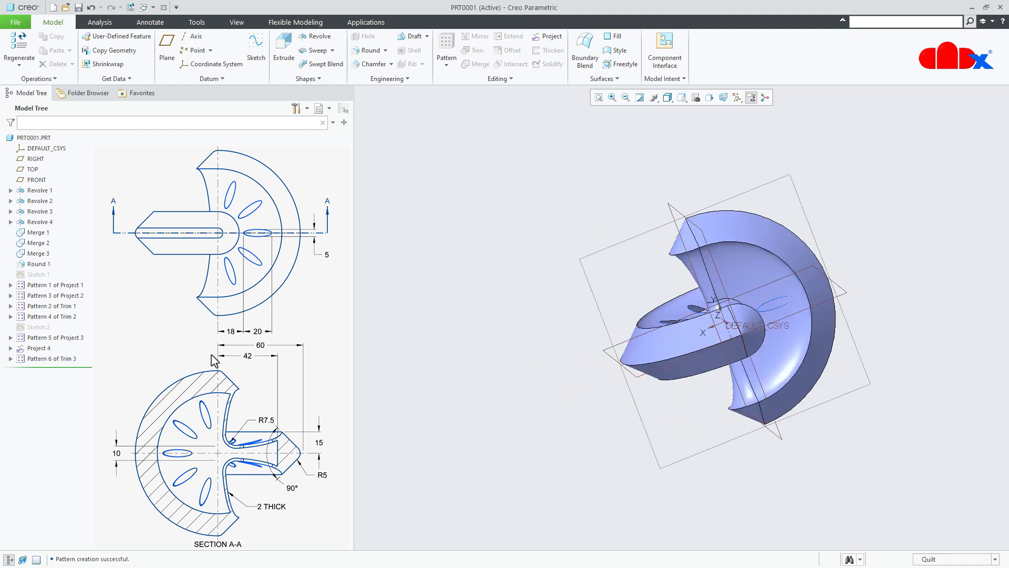
left_click(38, 348)
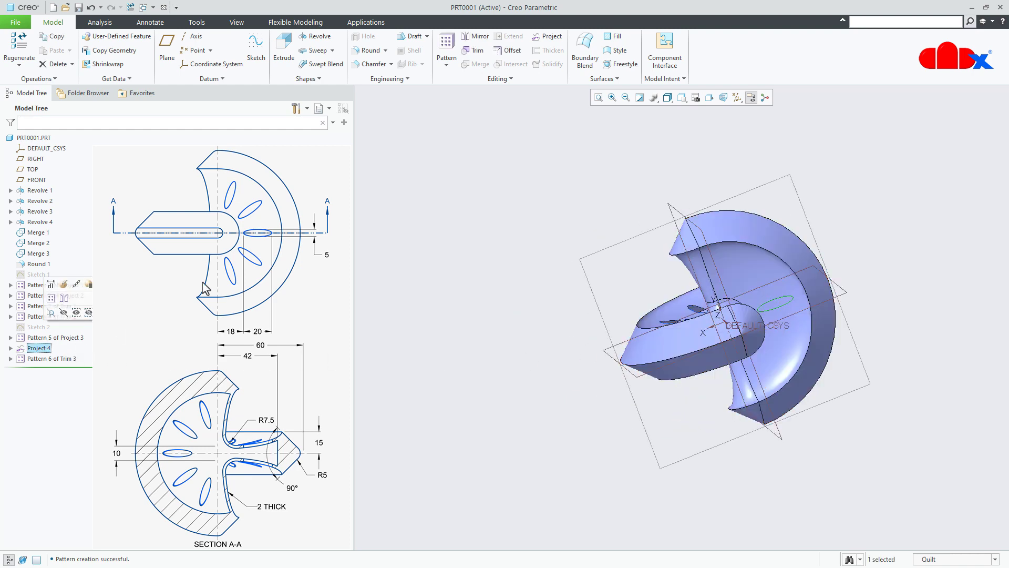
left_click(453, 45)
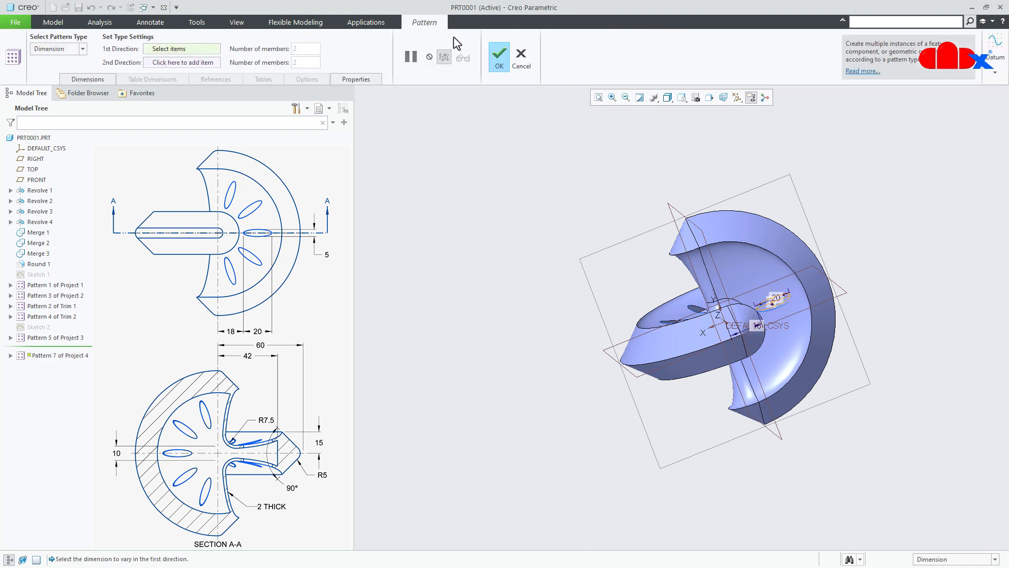
left_click(61, 51)
left_click(53, 83)
middle_click_drag(641, 327, 686, 341)
scroll(719, 334, "up", 2)
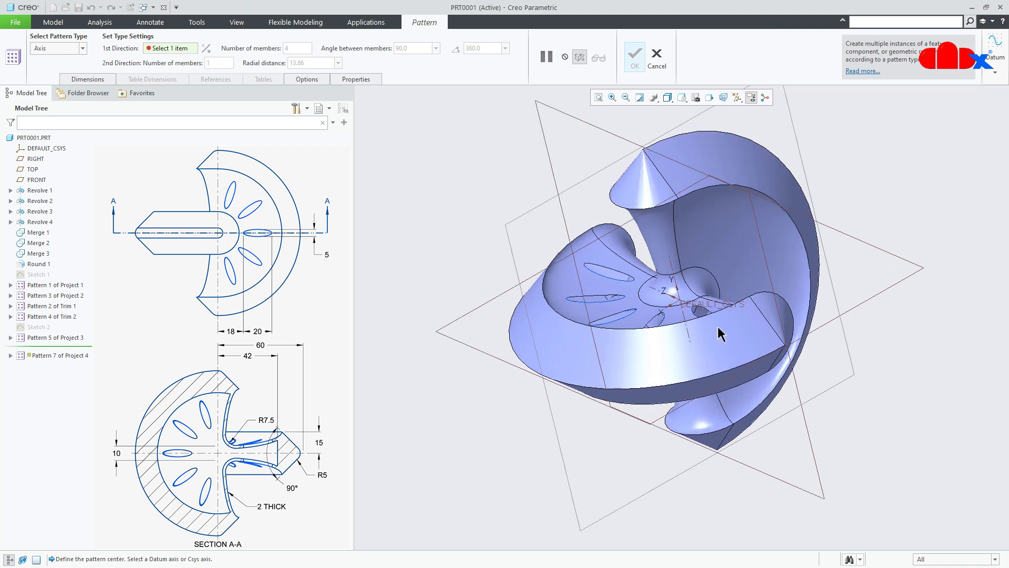
left_click(688, 309)
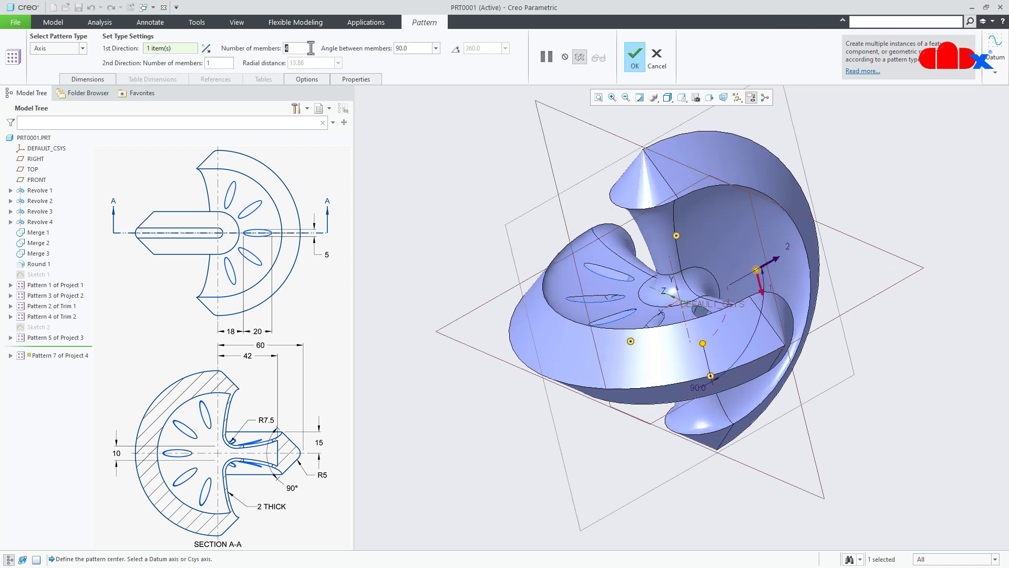
type("10")
left_click(456, 49)
Exclude the Project 4 pattern members lying off the opposite concave face and finish the pattern.
middle_click_drag(735, 250, 699, 245)
left_click(616, 287)
left_click(619, 337)
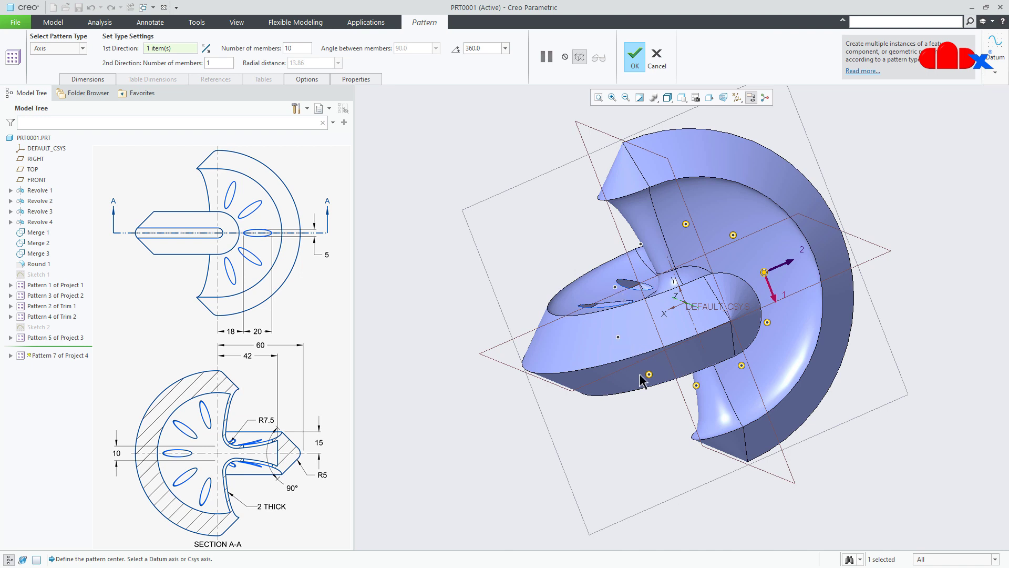
middle_click(658, 388)
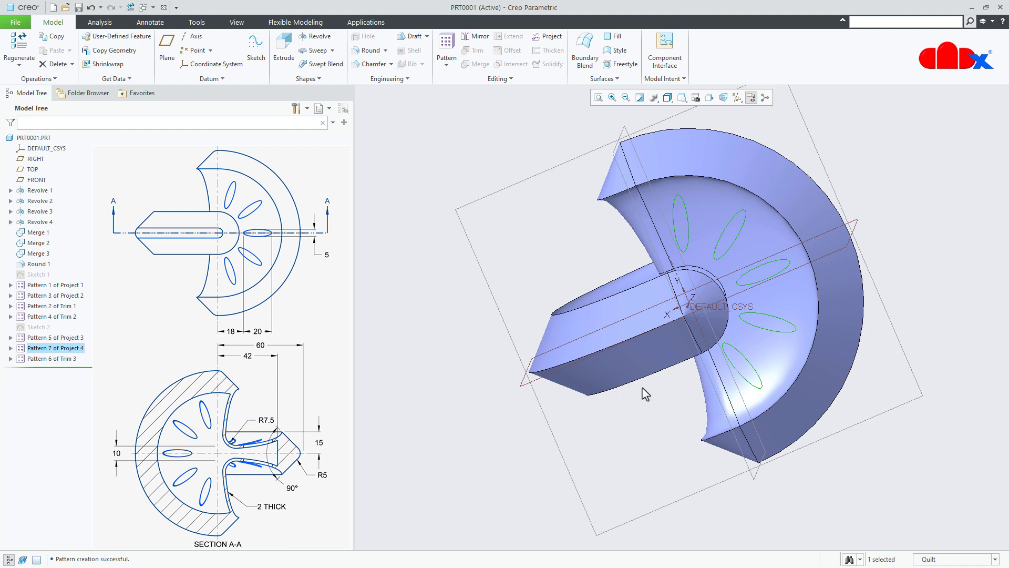
Trim the quilt with one ellipse of the Project 4 pattern and repeat that trim with a reference pattern.
left_click(472, 362)
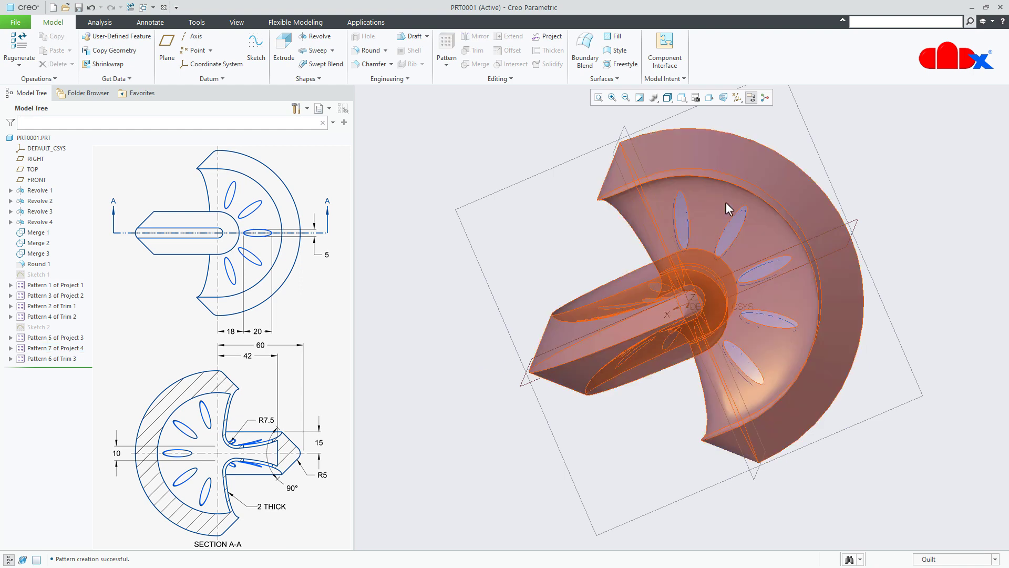
left_click(724, 200)
left_click(477, 53)
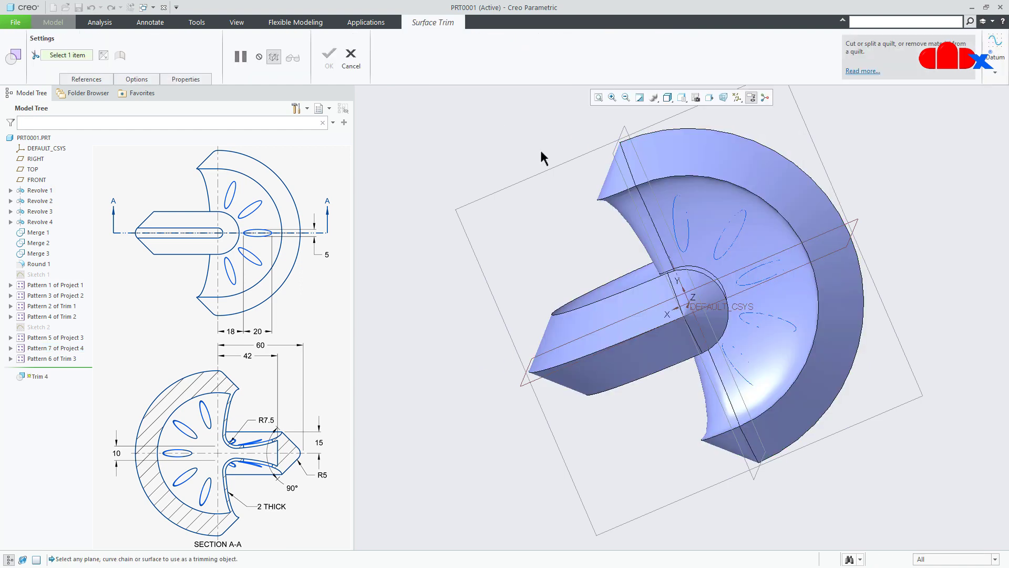
left_click(688, 233)
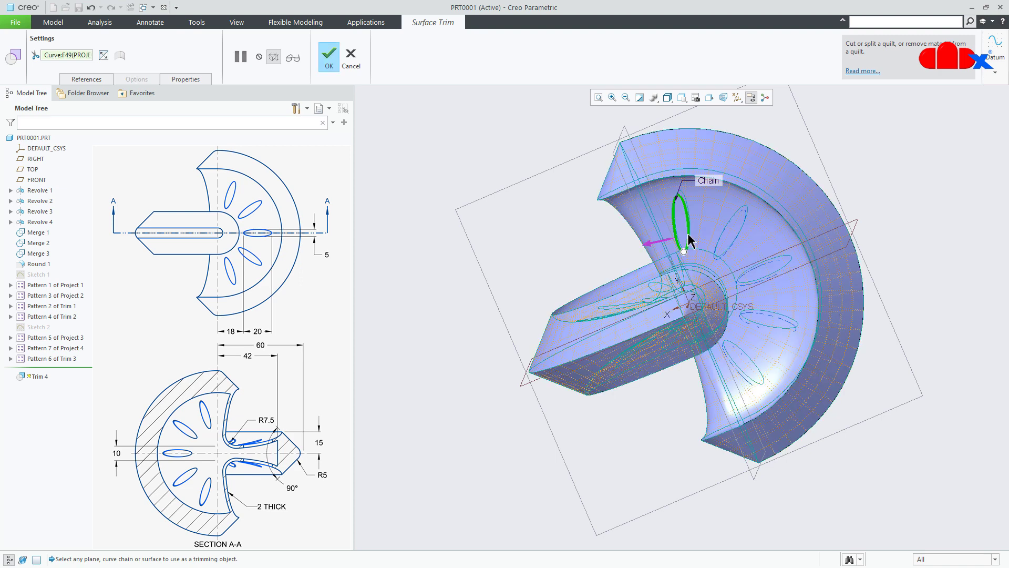
middle_click(576, 252)
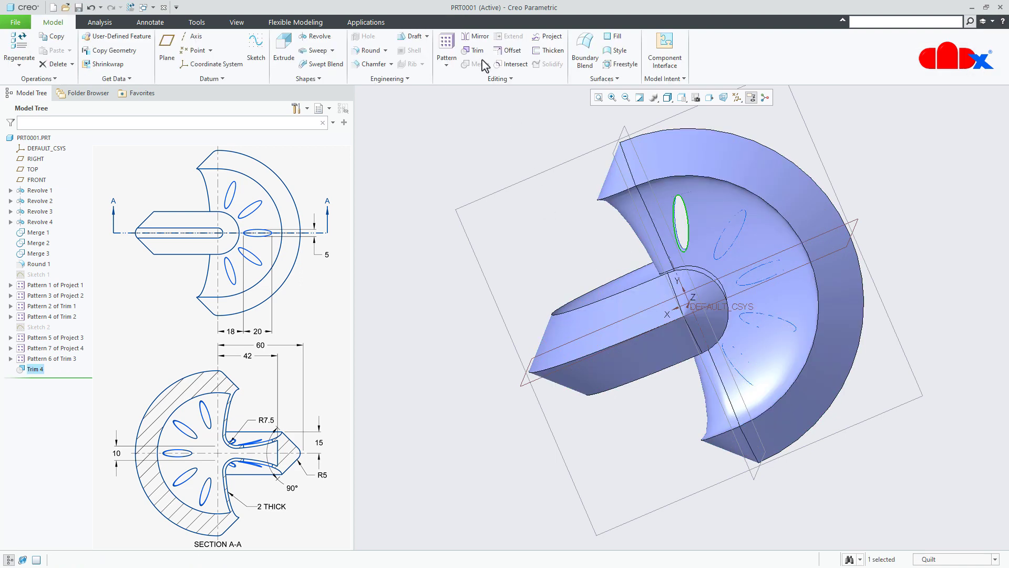
left_click(446, 50)
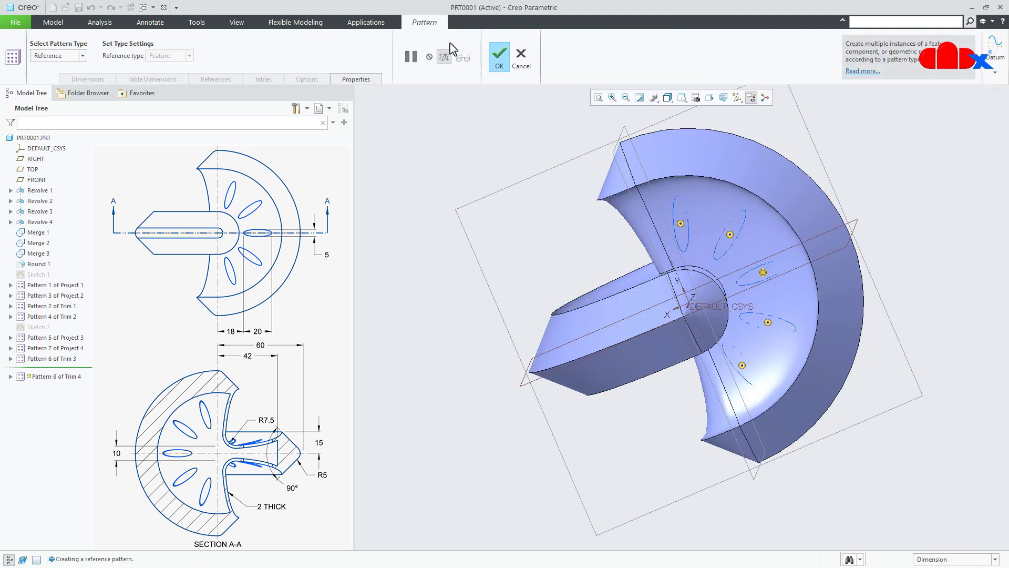
left_click(500, 57)
Restore the default orientation and turn off the display of all datum features.
key("ctrl+d")
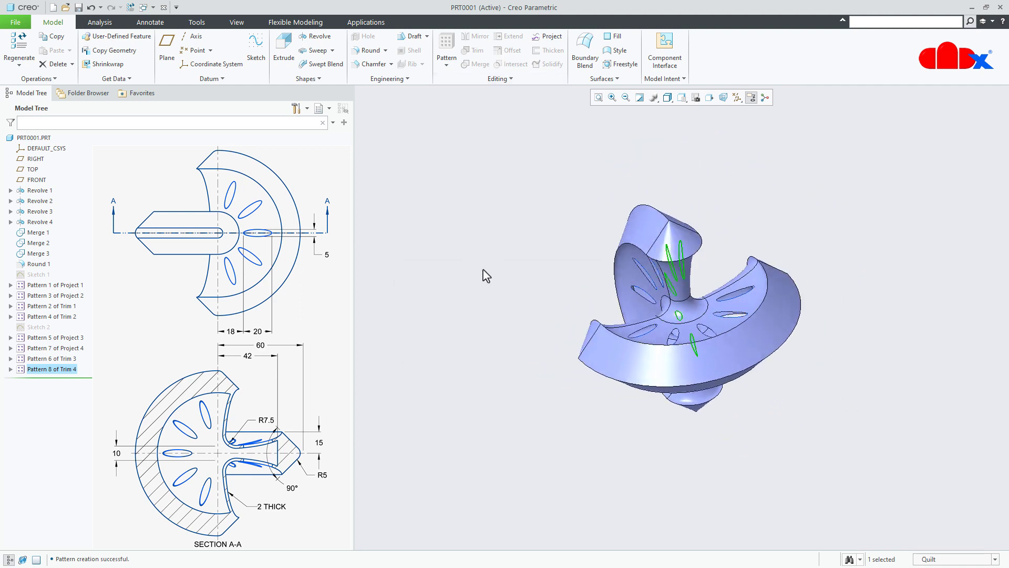
left_click(737, 98)
left_click(737, 111)
left_click(827, 416)
left_click(792, 412)
mouse_move(704, 353)
middle_mouse_down()
mouse_move(739, 354)
mouse_move(723, 377)
mouse_move(705, 342)
mouse_move(720, 373)
middle_mouse_up()
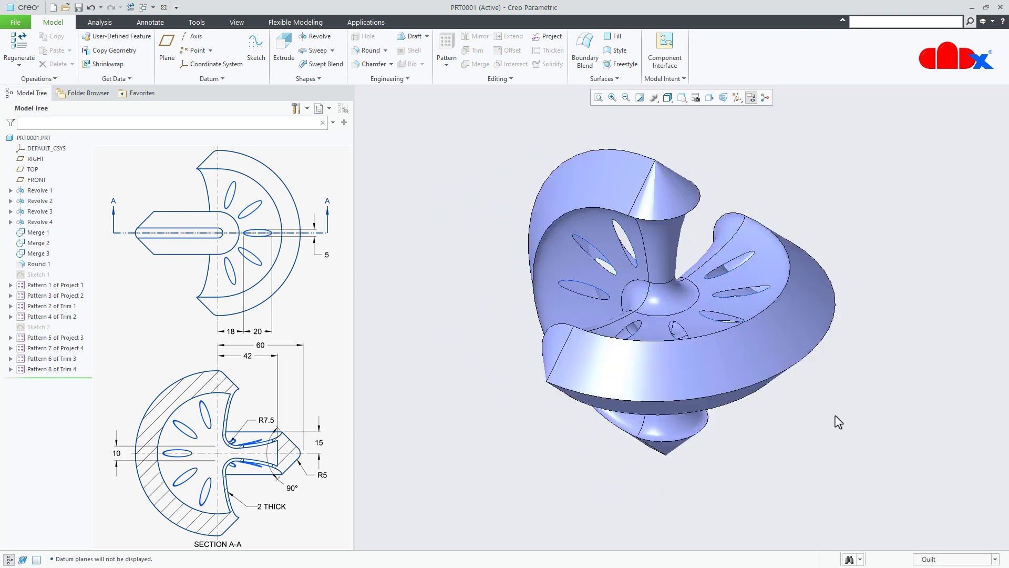
scroll(839, 422, "down", 5)
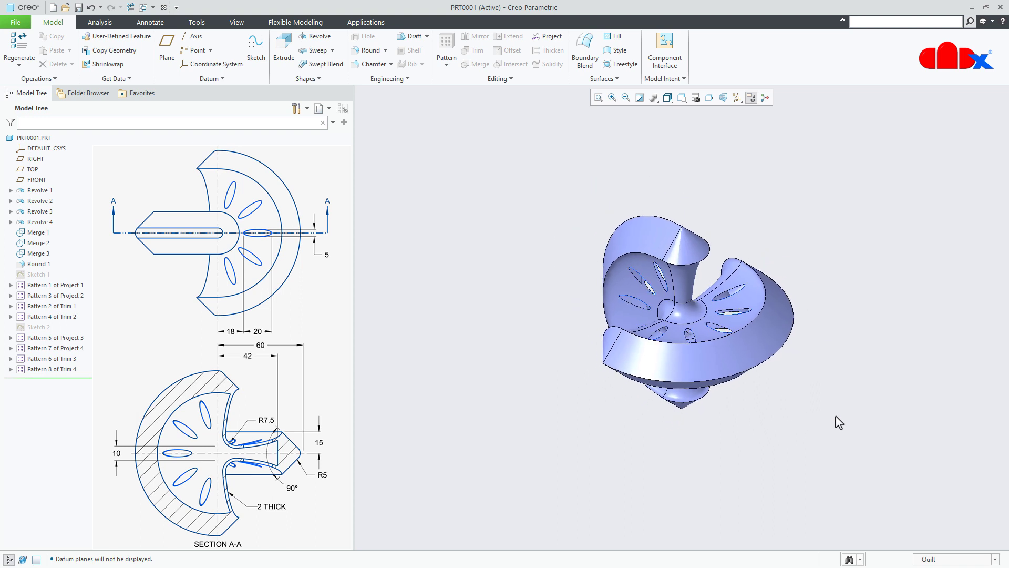
Thicken the whole quilt by 2 with solid material, flipping the offset to the other side of the surface.
left_click(751, 354)
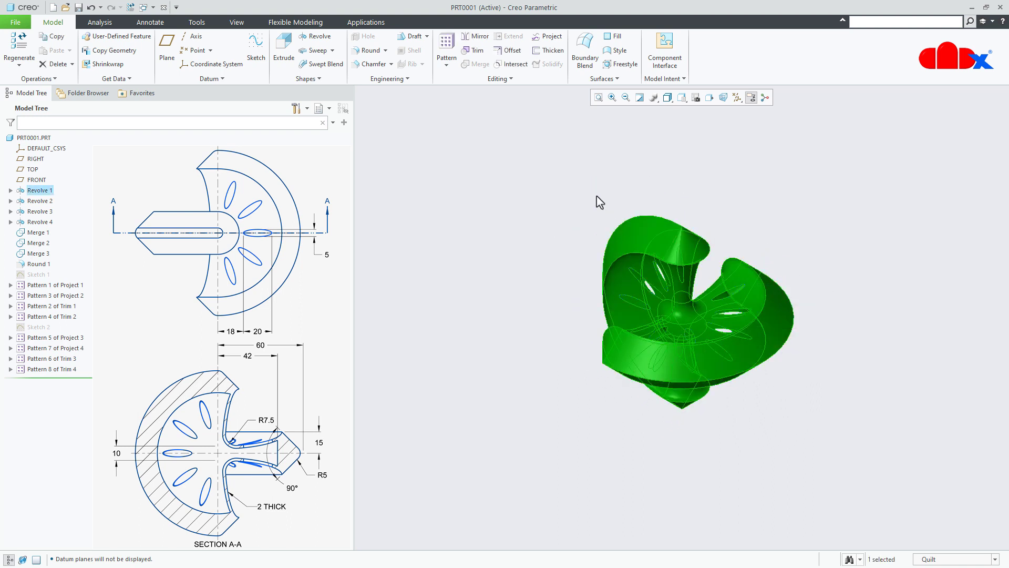
left_click(563, 54)
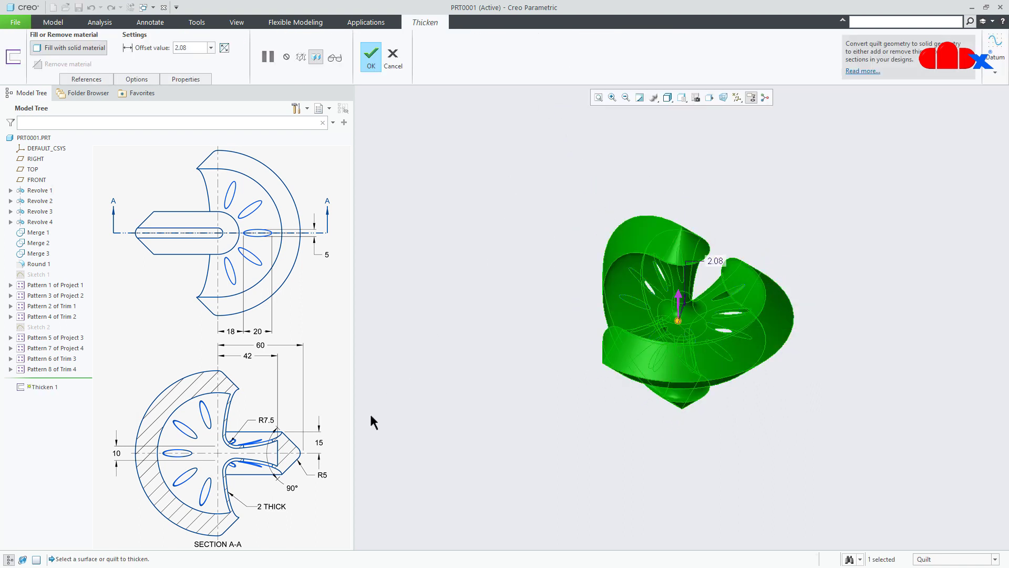
double_click(204, 48)
type("2")
key("Return")
left_click(225, 48)
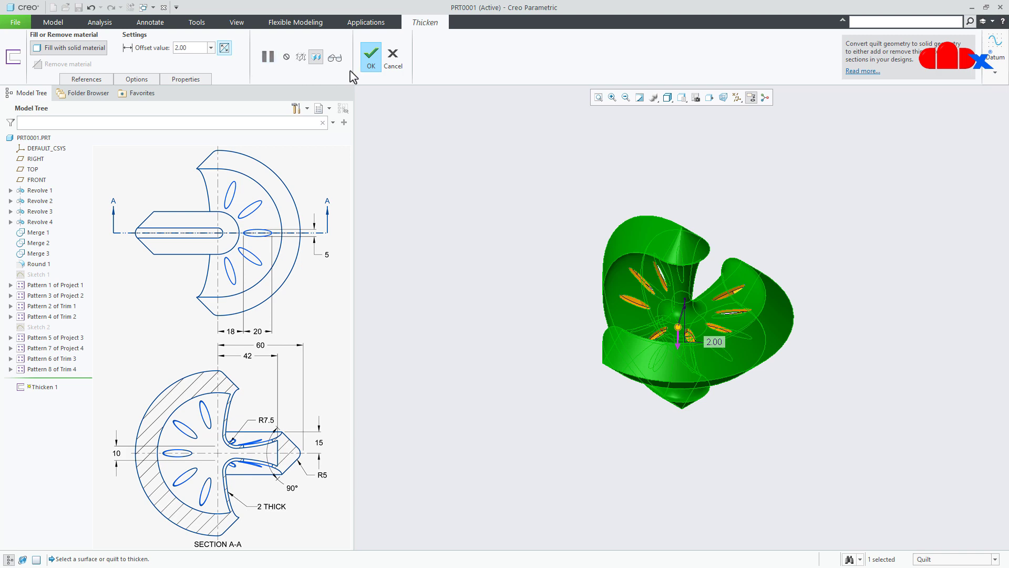
left_click(370, 62)
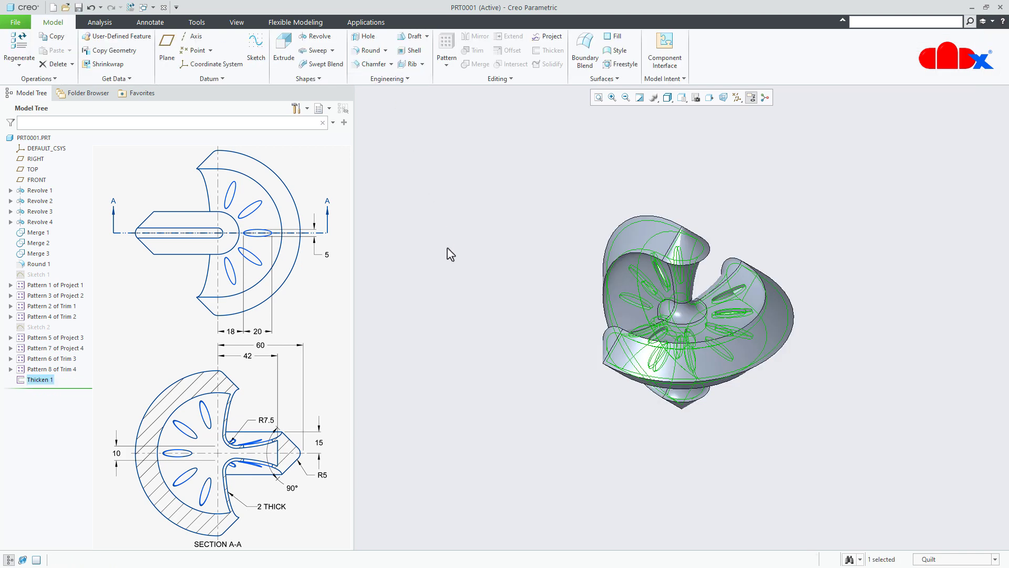
Create a planar section through the FRONT plane at zero offset and name it A.
scroll(749, 310, "up", 2)
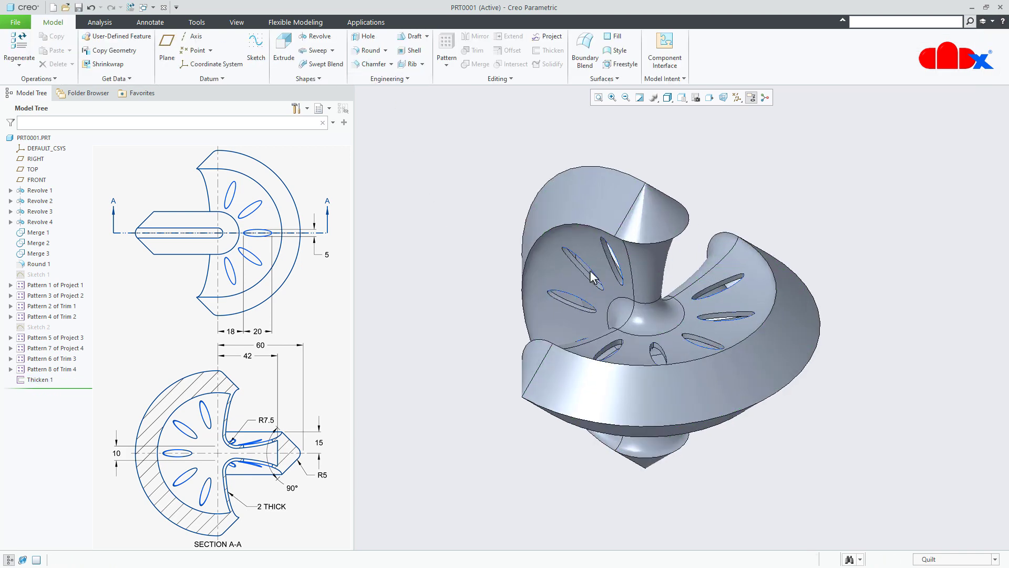
left_click(238, 22)
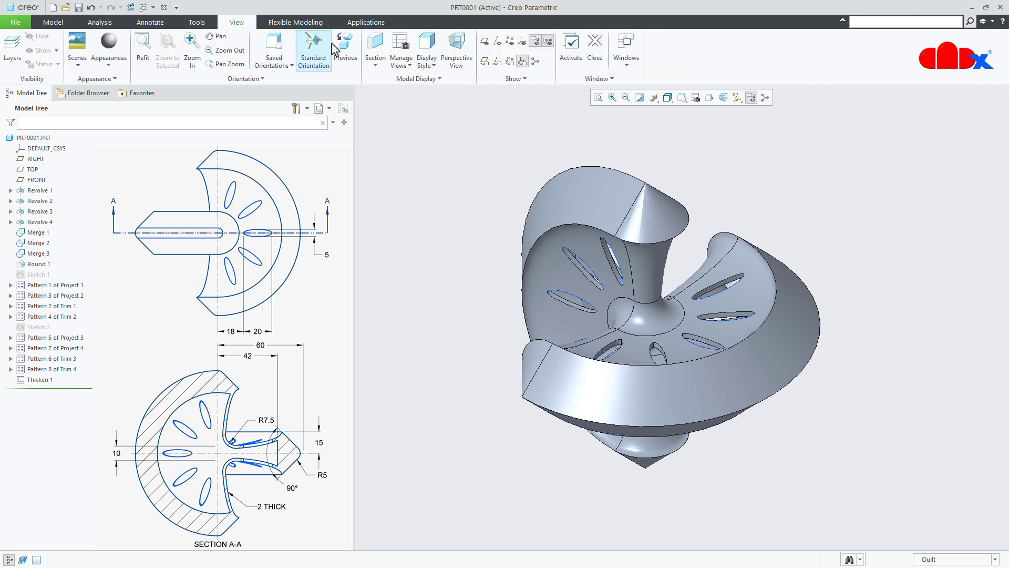
left_click(374, 47)
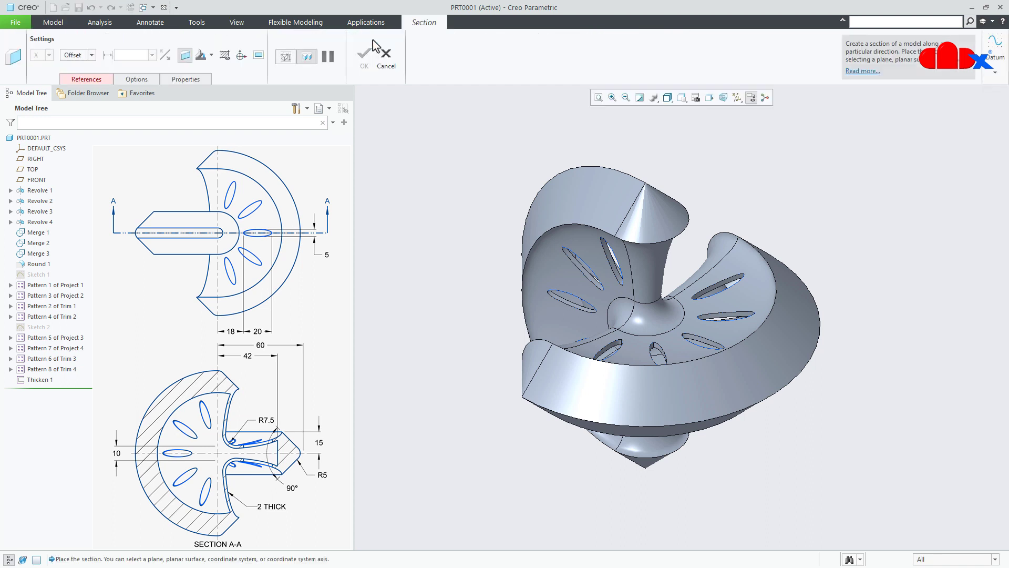
left_click(36, 180)
left_click(180, 82)
left_click_drag(218, 109, 161, 108)
type("A")
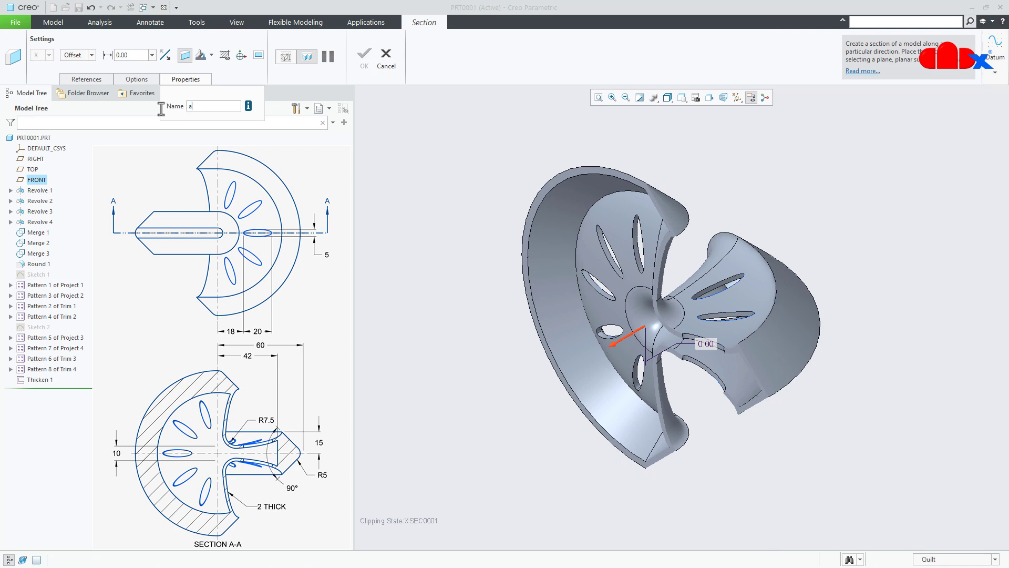
left_click(364, 56)
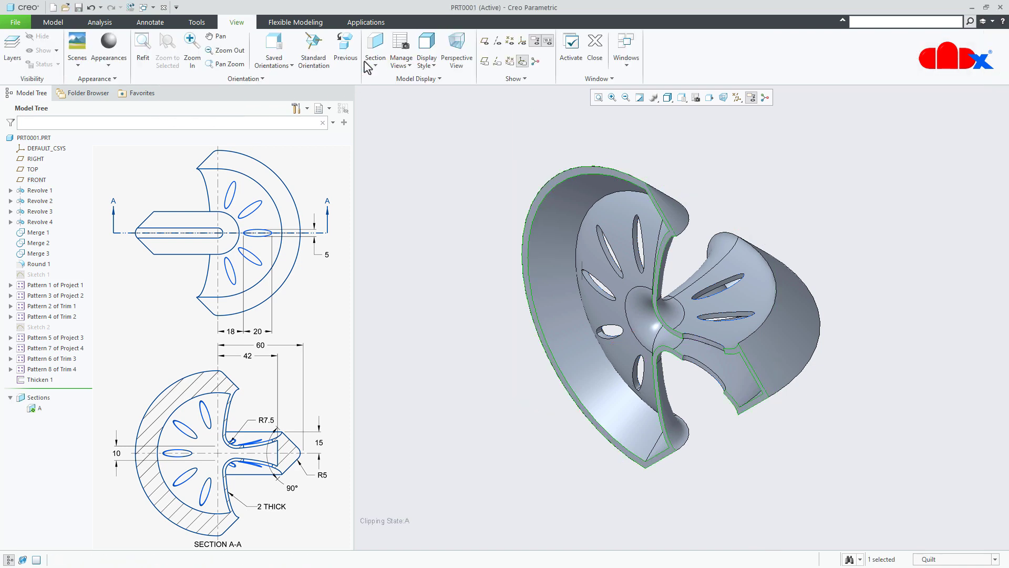
Inspect section A face-on and at an angle, checking the wall and outer tip against the drawing.
middle_click_drag(843, 215, 854, 176)
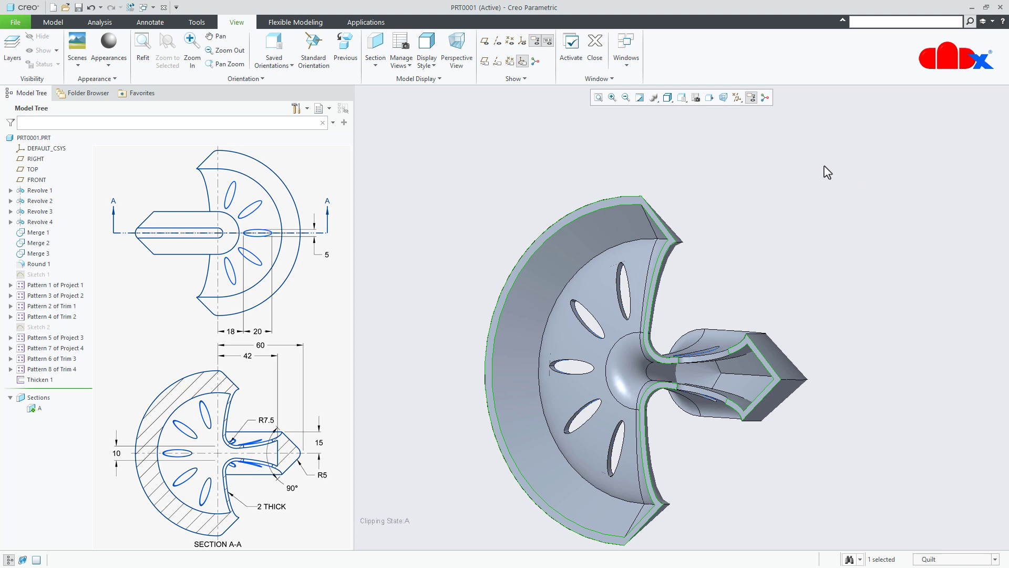
left_click(710, 97)
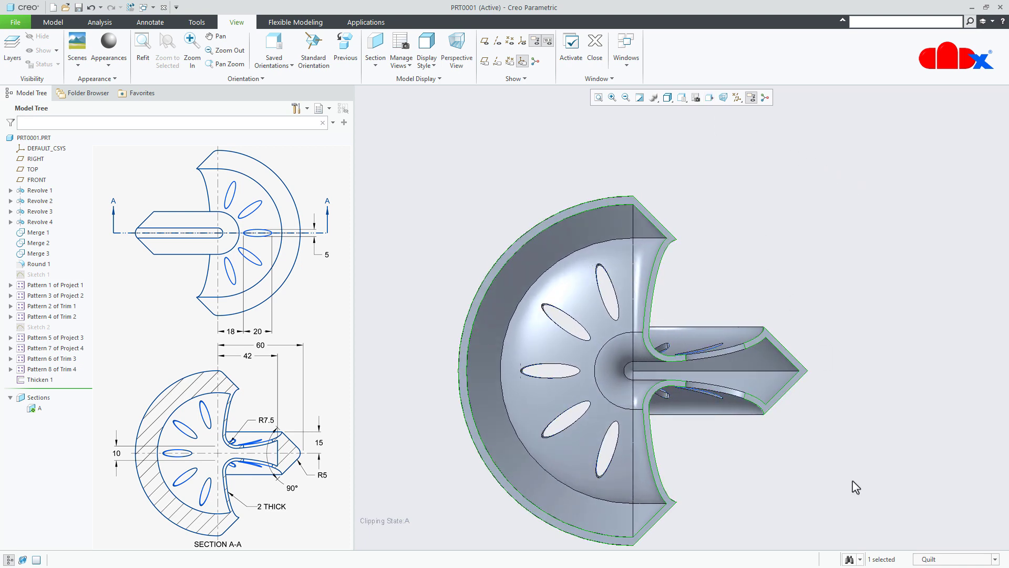
scroll(704, 447, "down", 3)
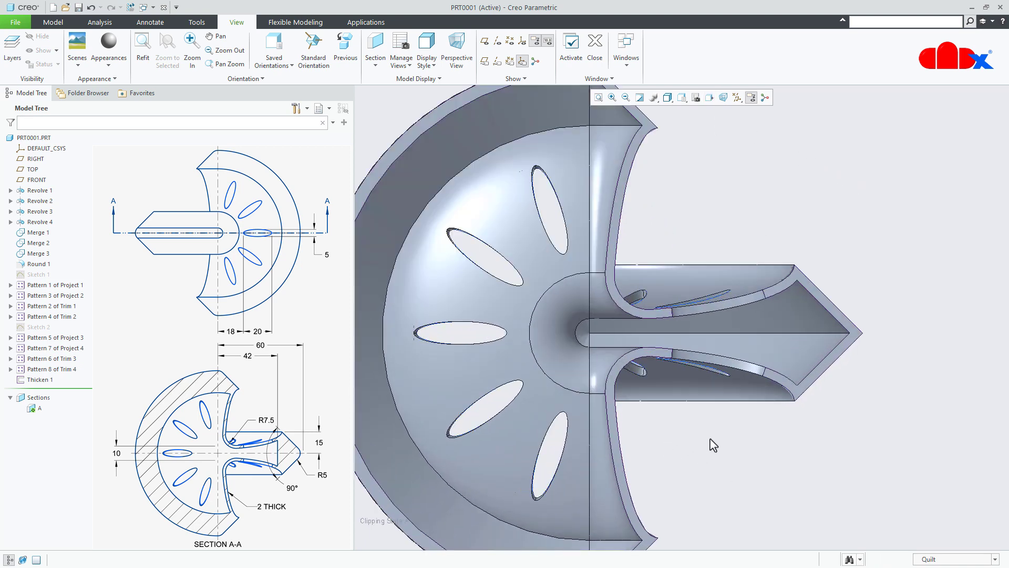
mouse_move(726, 329)
middle_mouse_down()
mouse_move(678, 337)
mouse_move(710, 320)
mouse_move(705, 329)
mouse_move(810, 333)
middle_mouse_up()
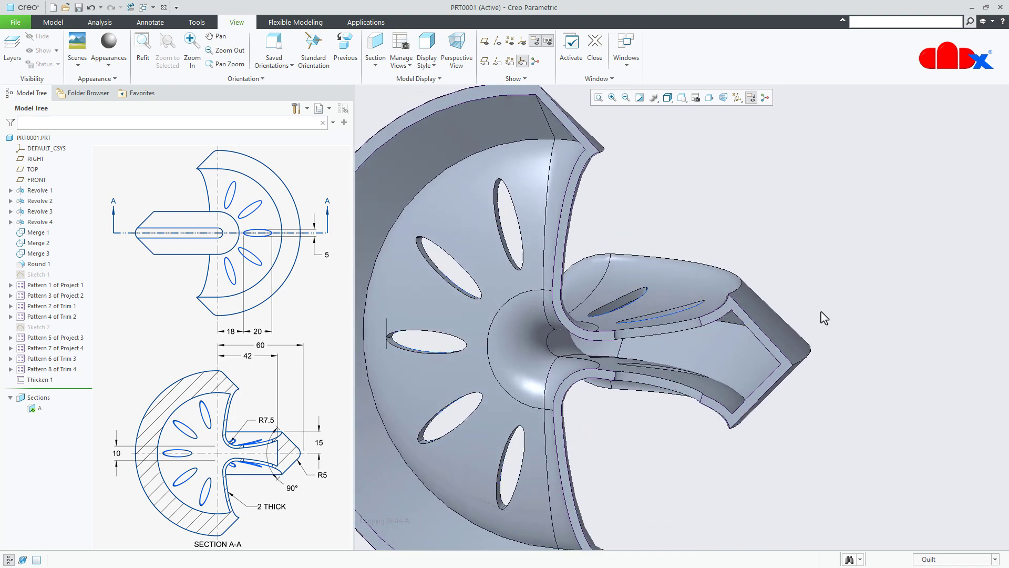
left_click(53, 22)
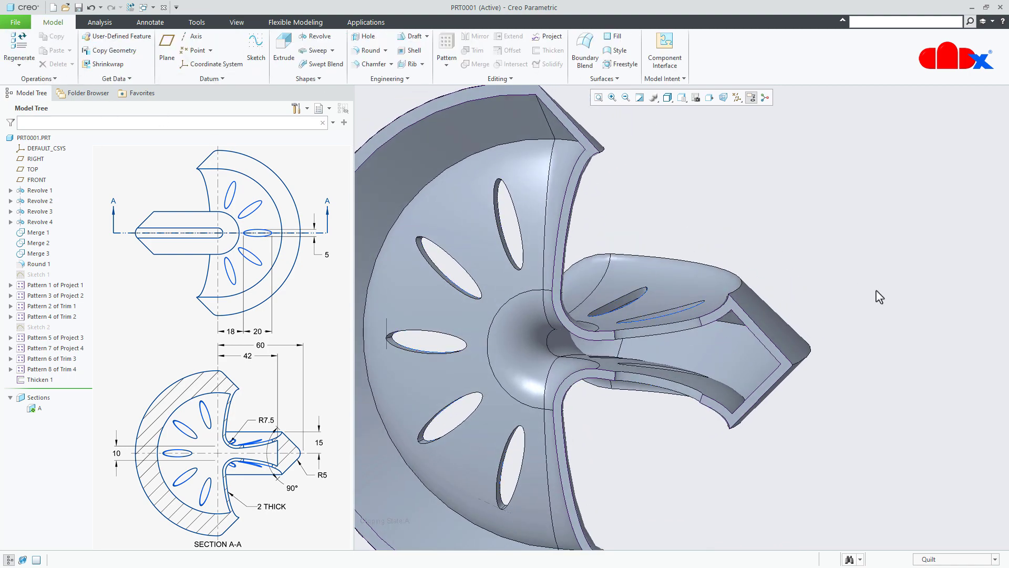
Deactivate section A to restore the display of the complete part.
scroll(879, 297, "down", 8)
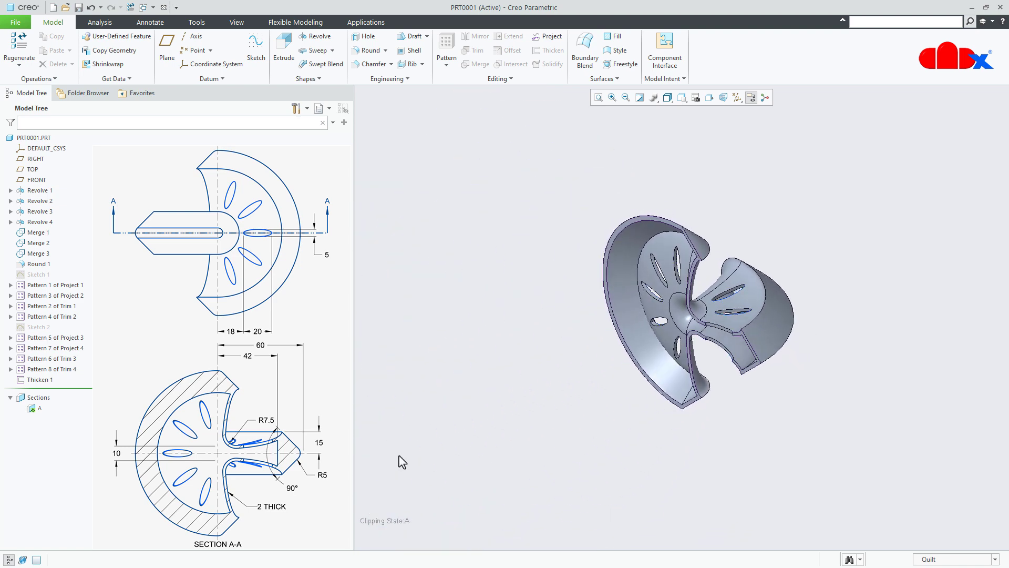
left_click(39, 408)
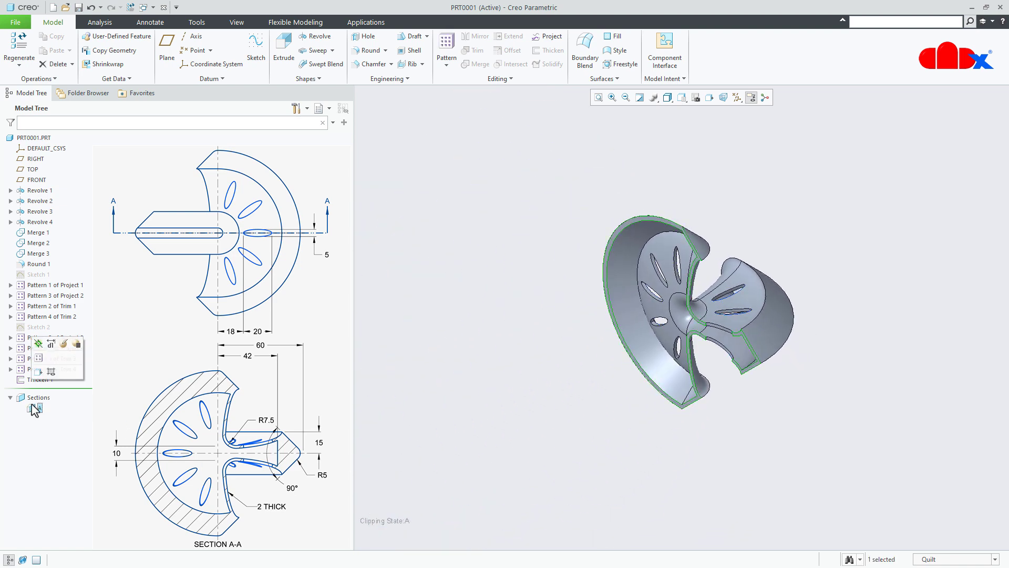
left_click(38, 346)
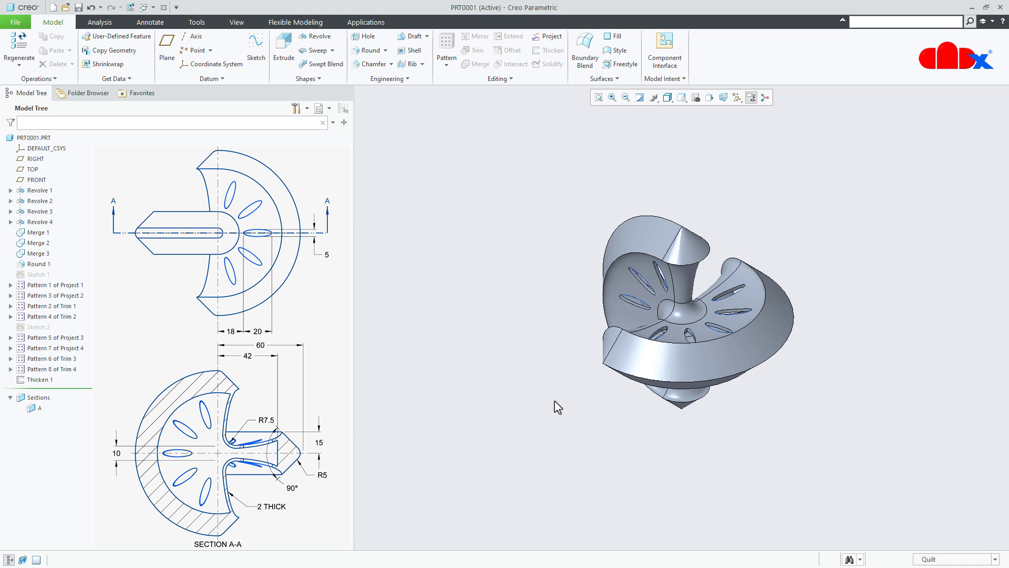
Start a revolve sketch on the FRONT plane and place a vertical datum centerline through the origin as the revolve axis.
left_click(311, 36)
left_click(44, 181)
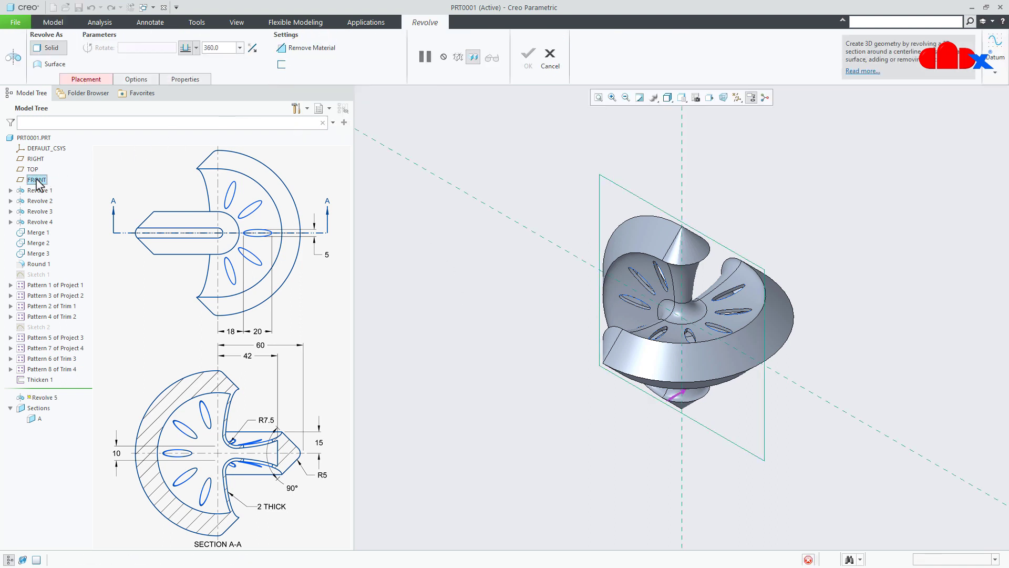
left_click(711, 98)
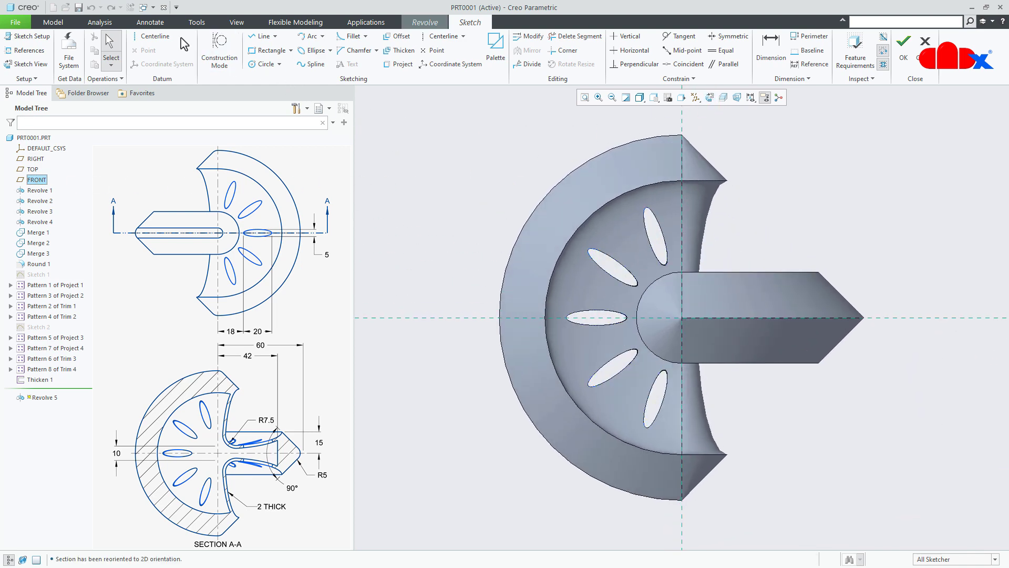
left_click(152, 36)
left_click(683, 118)
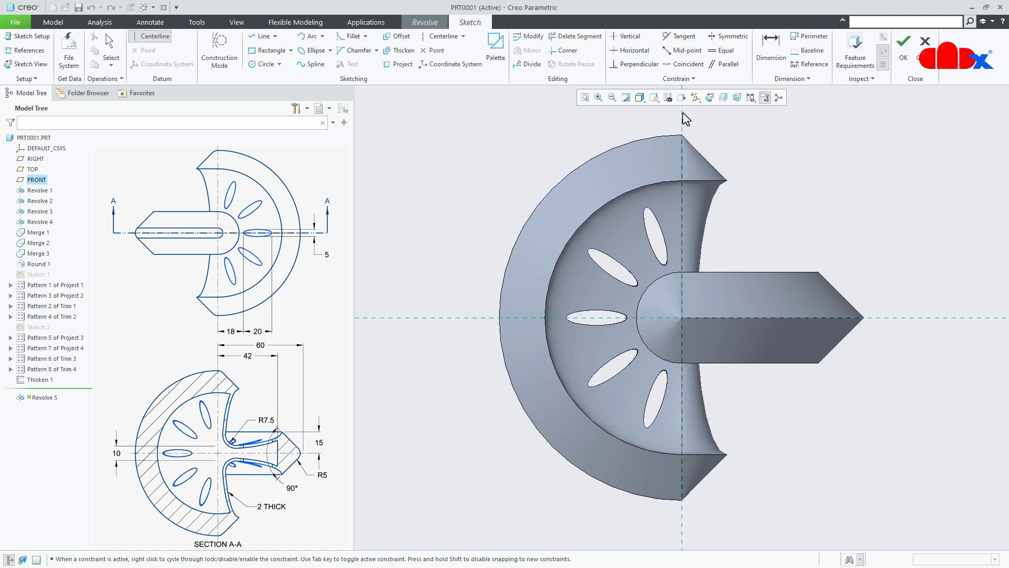
left_click(682, 213)
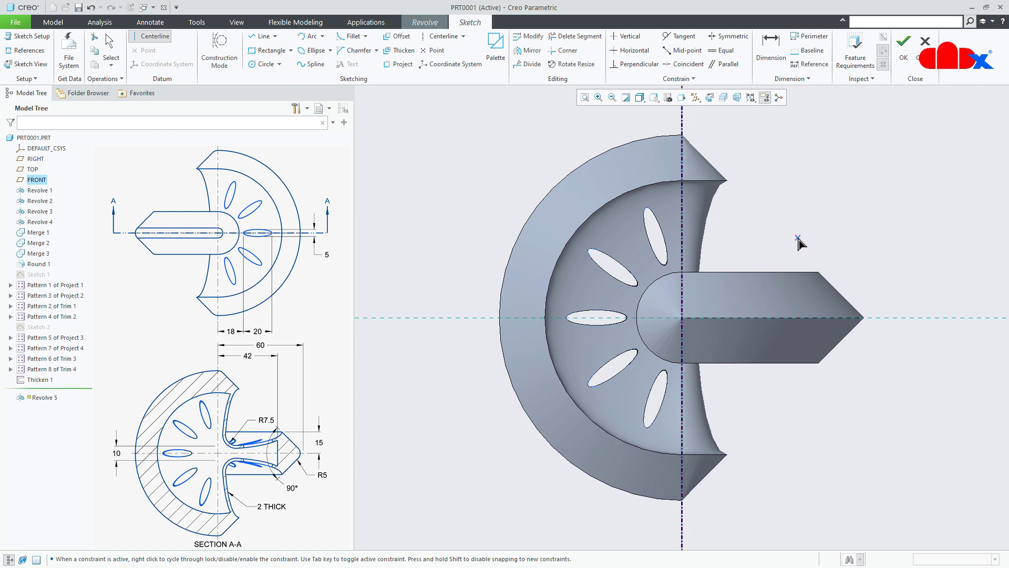
middle_click(799, 243)
Sketch a vertical line across the projecting arm, extending past its upper and lower edges.
right_click(801, 245)
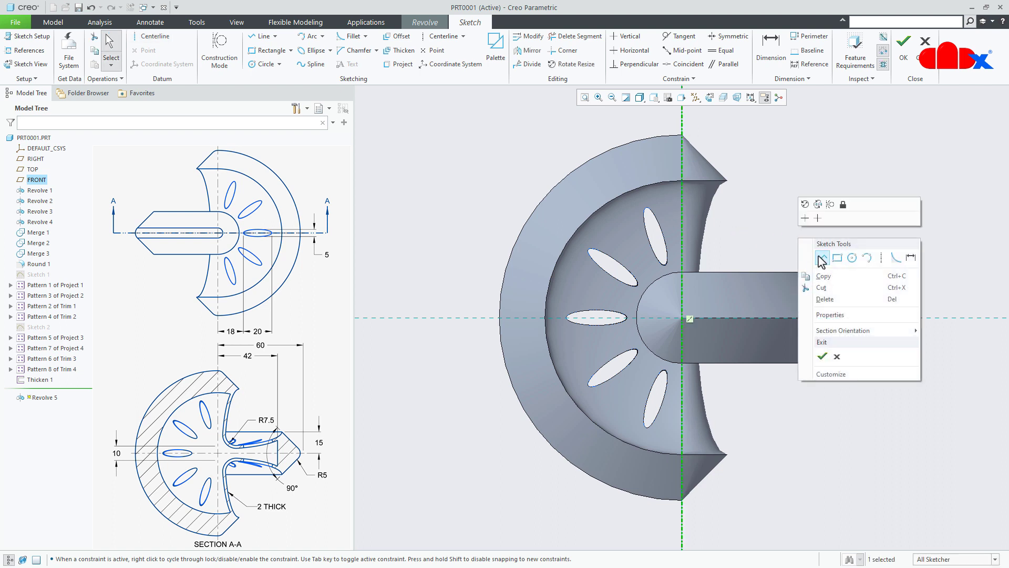
left_click(821, 265)
left_click(786, 259)
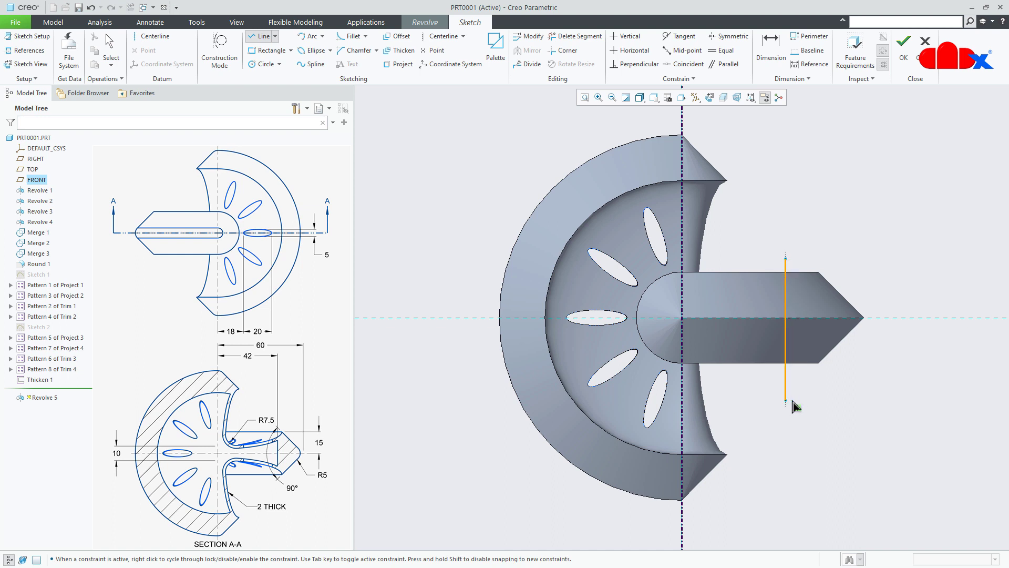
left_click(793, 401)
middle_click(831, 403)
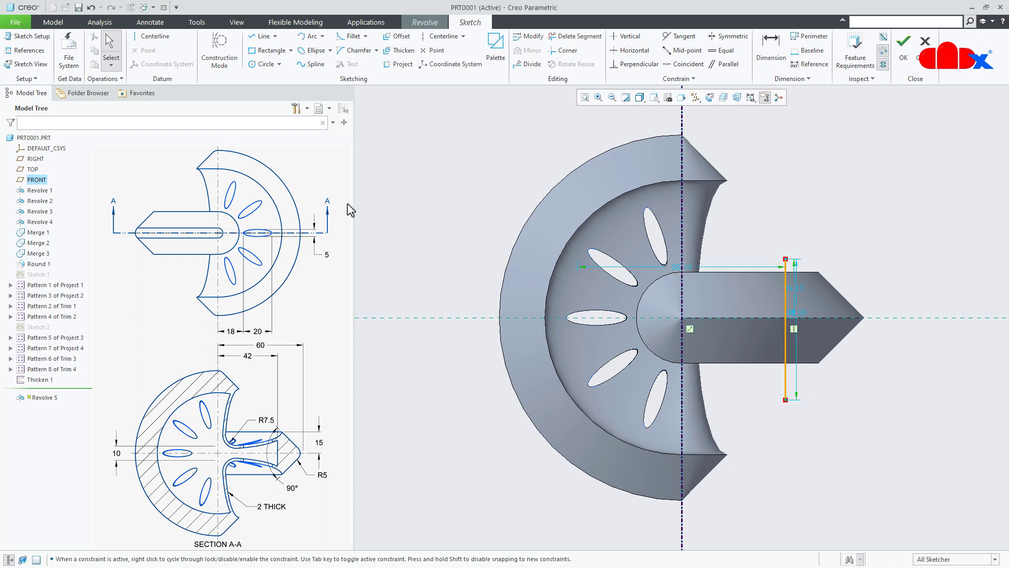
Add the upper and lower silhouette curves of the arm's inner surface as sketch references.
left_click(42, 50)
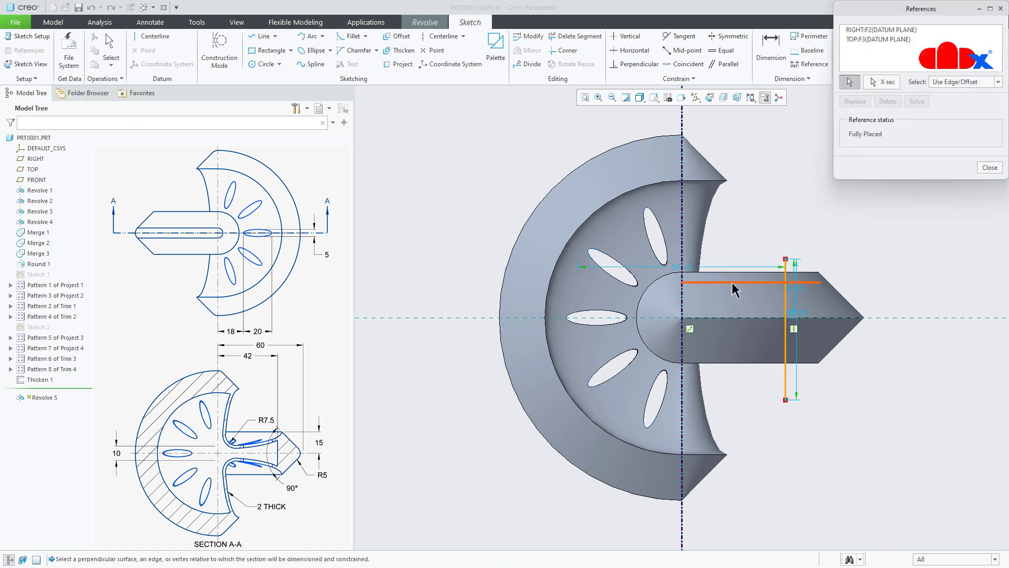
scroll(813, 289, "up", 3)
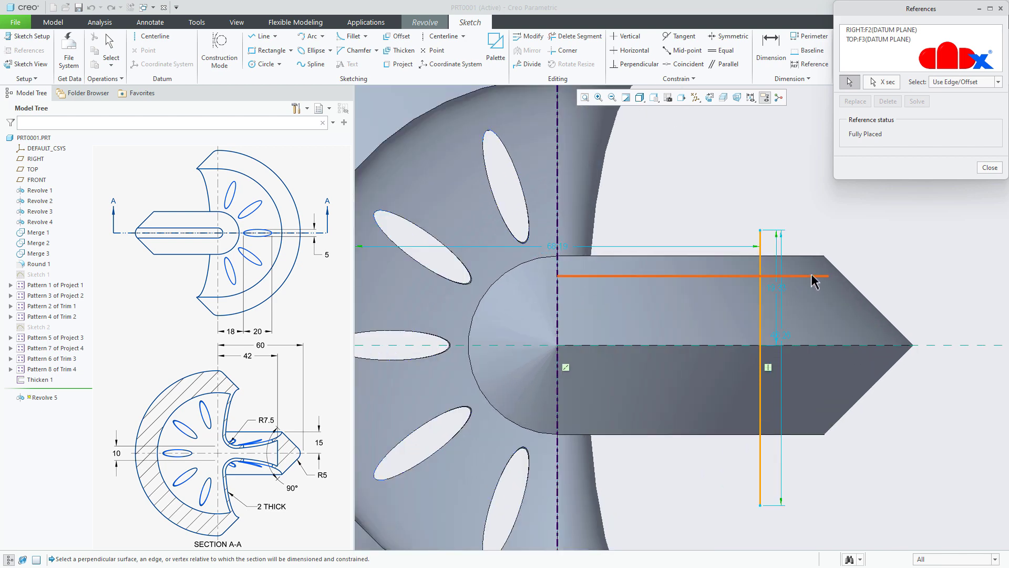
left_click(813, 275)
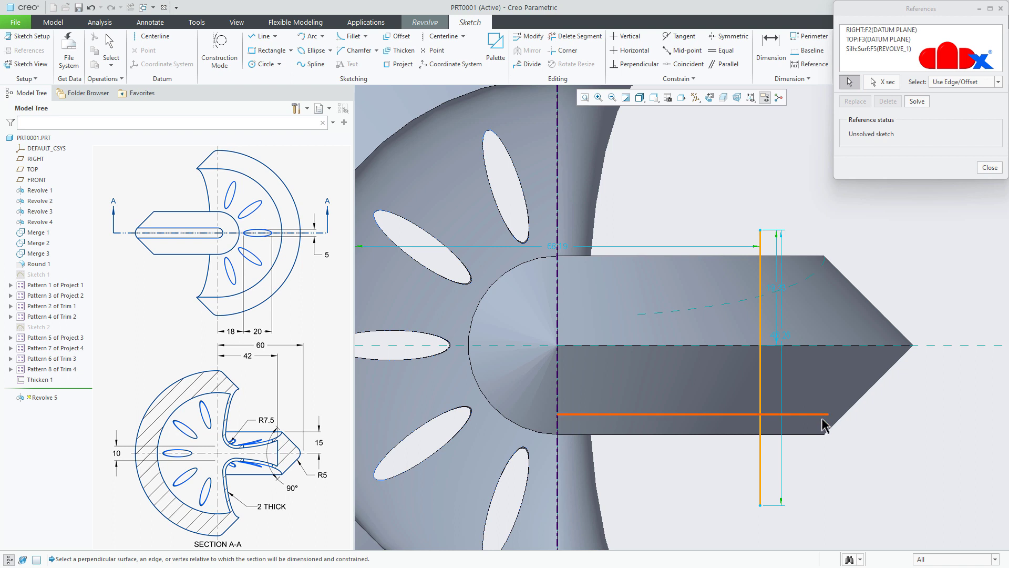
left_click(814, 433)
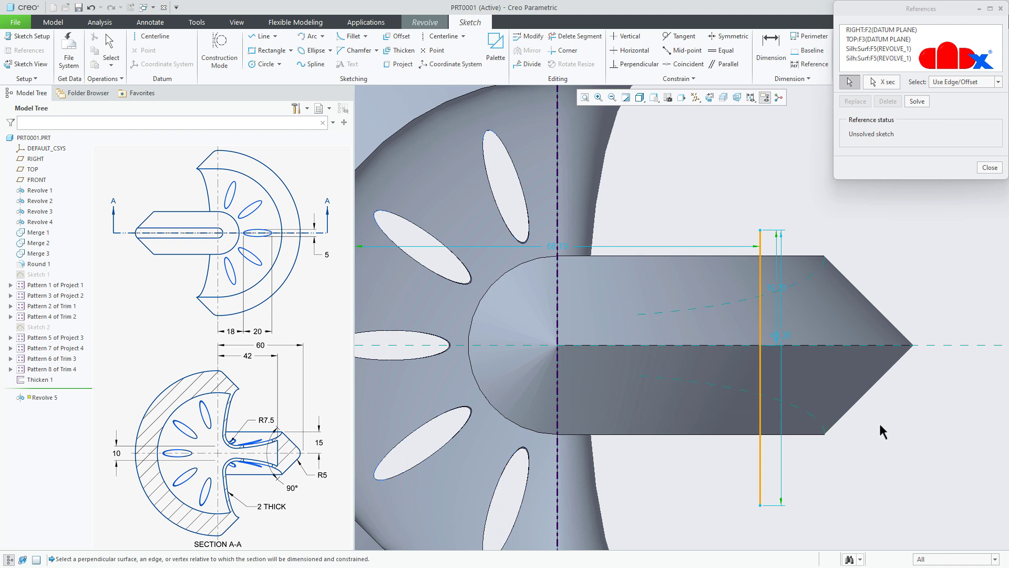
middle_click(879, 421)
scroll(779, 356, "down", 3)
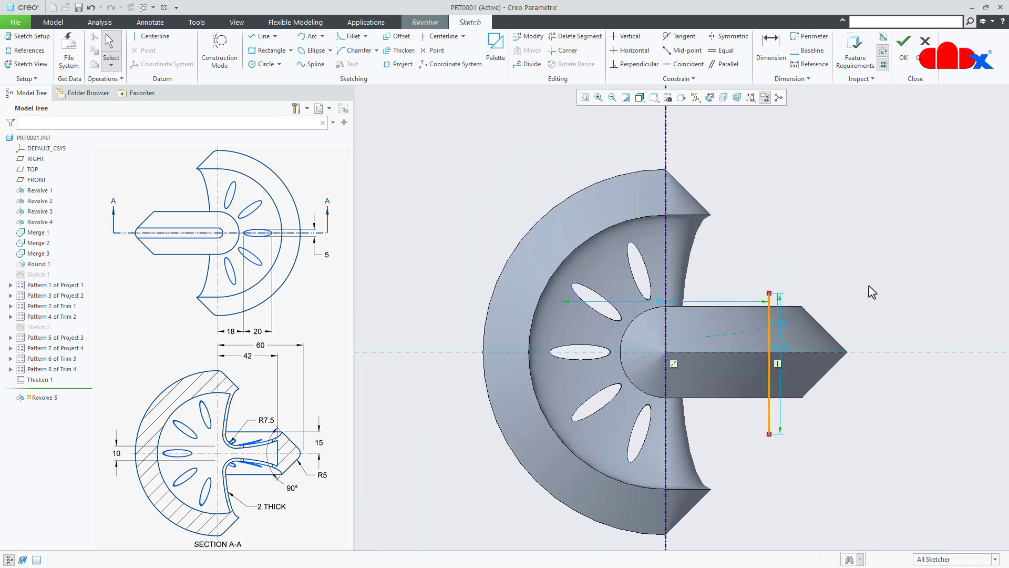
Dimension the vertical line 42 from the centerline.
left_click(771, 50)
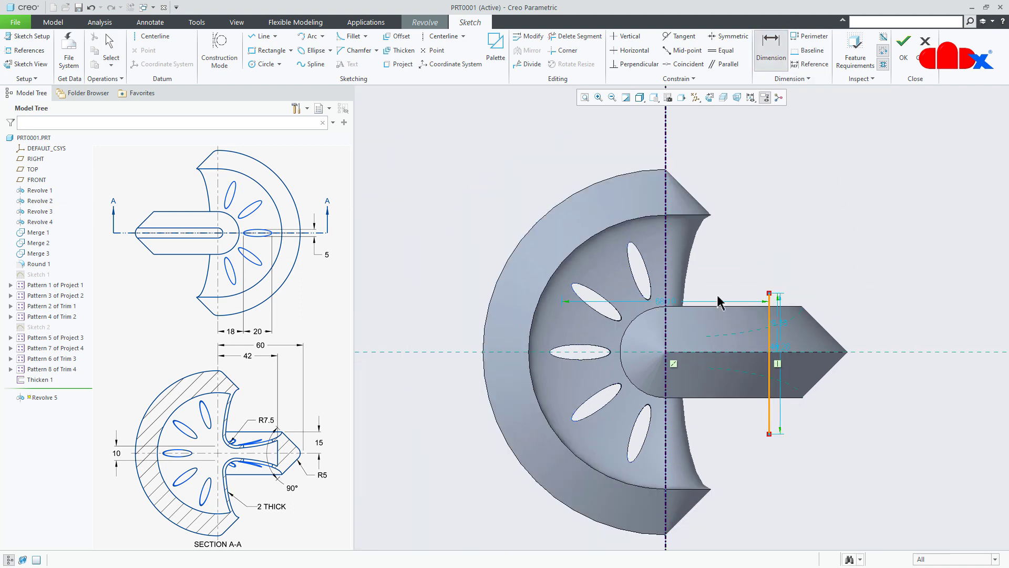
left_click(667, 328)
left_click(769, 334)
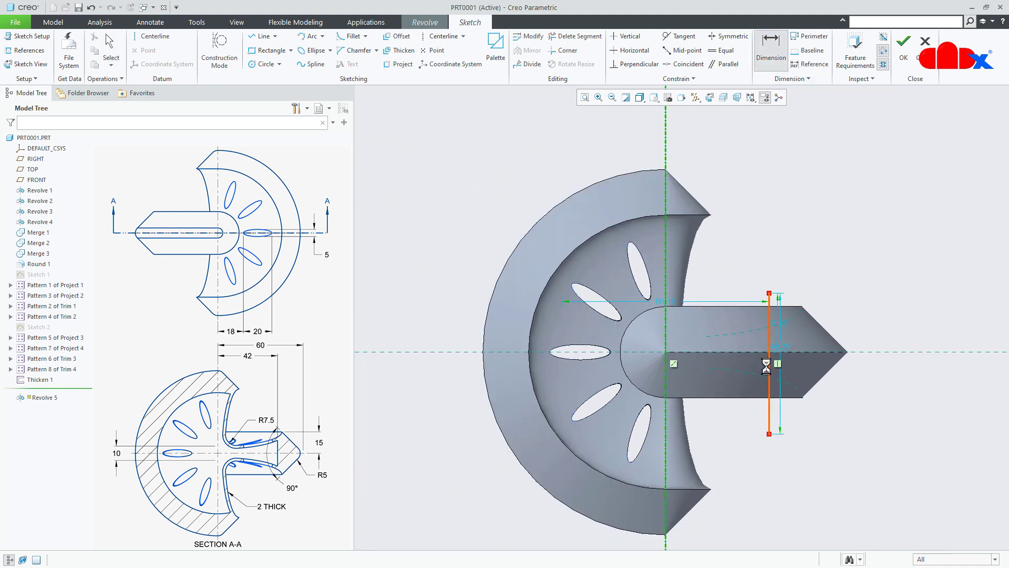
middle_click(742, 445)
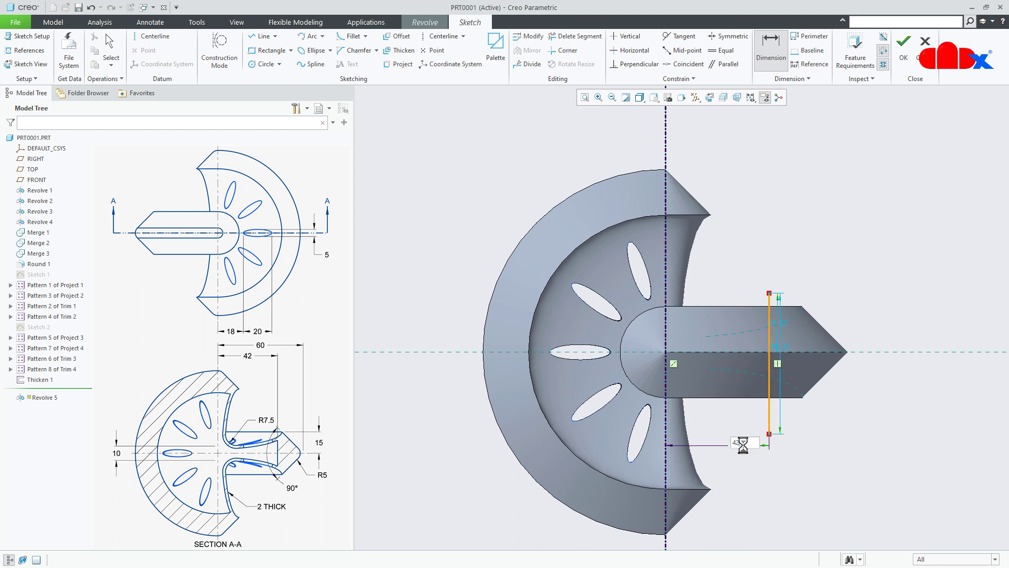
type("42")
key("Return")
Trim the line's ends back to the two silhouette references and finish the sketch.
left_click(575, 36)
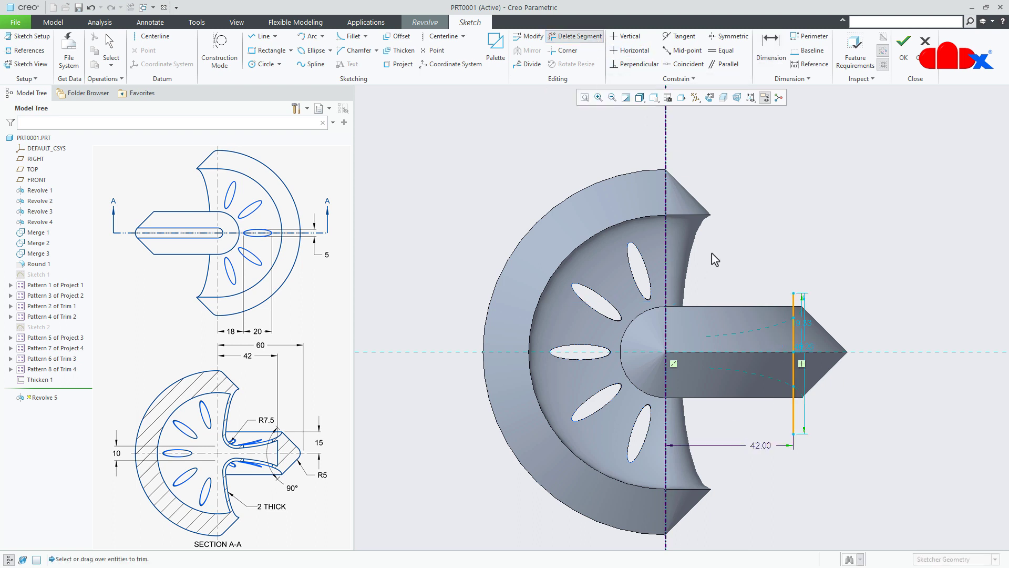
scroll(807, 353, "up", 2)
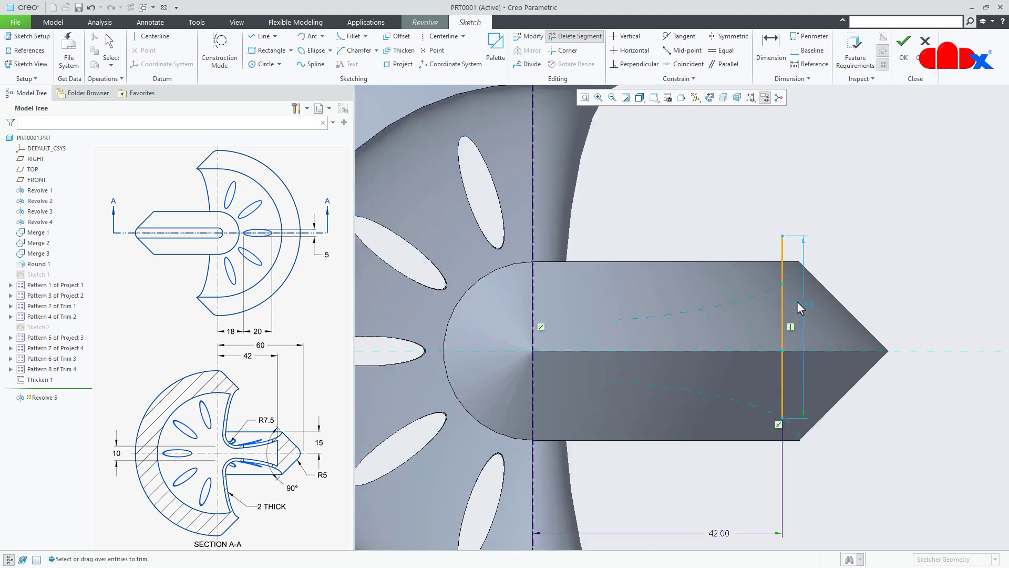
scroll(797, 303, "up", 1)
left_click(780, 247)
middle_click(882, 251)
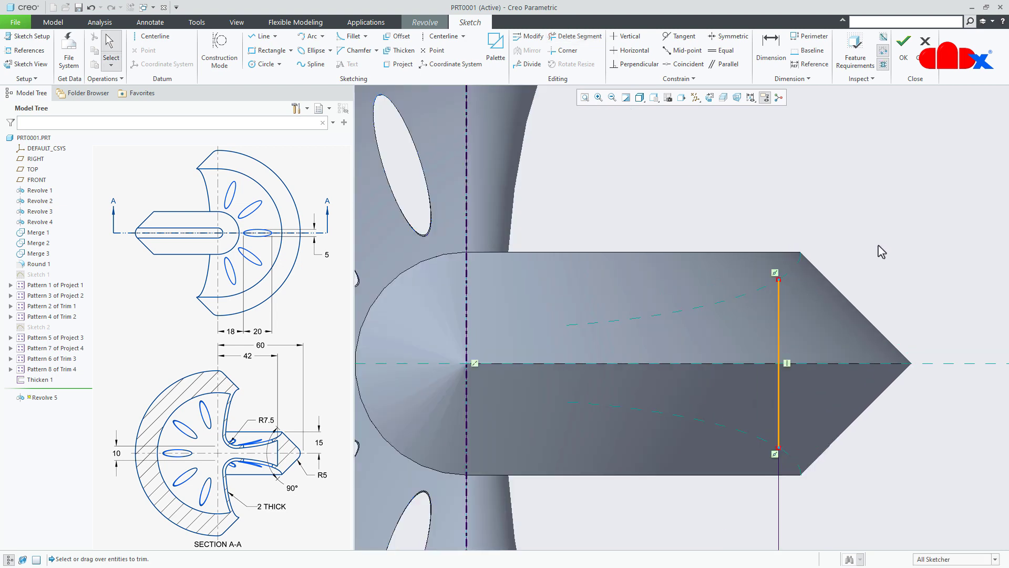
scroll(881, 251, "down", 2)
right_click(882, 252)
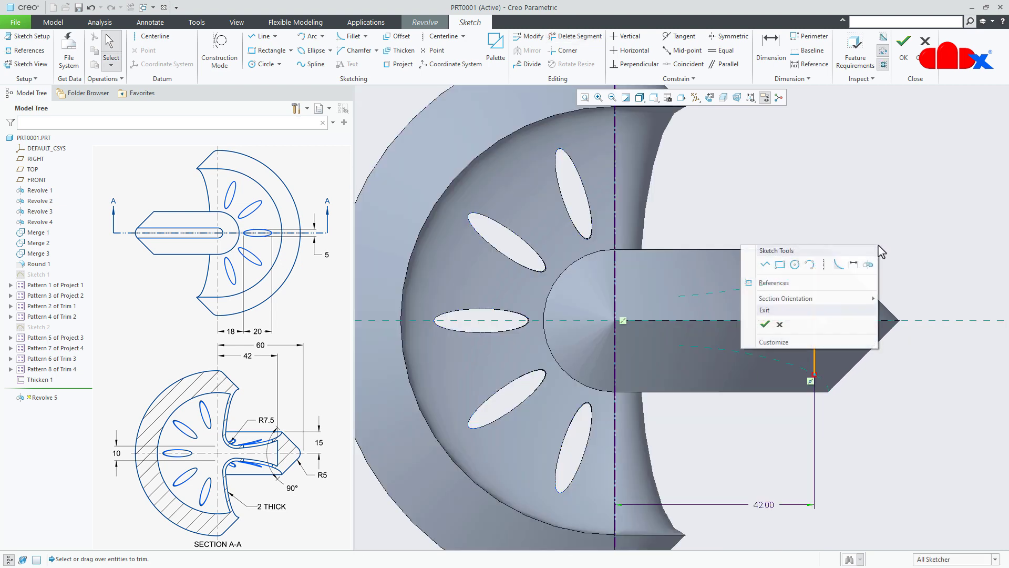
left_click(764, 328)
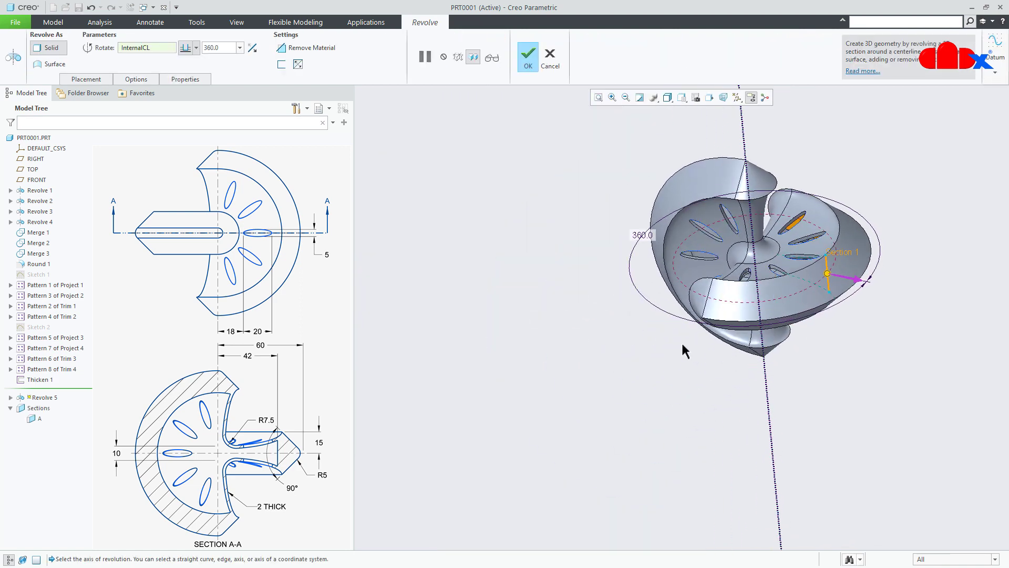
Make the revolve a surface with a 180° angle, applied symmetrically about the sketch plane.
left_click(45, 66)
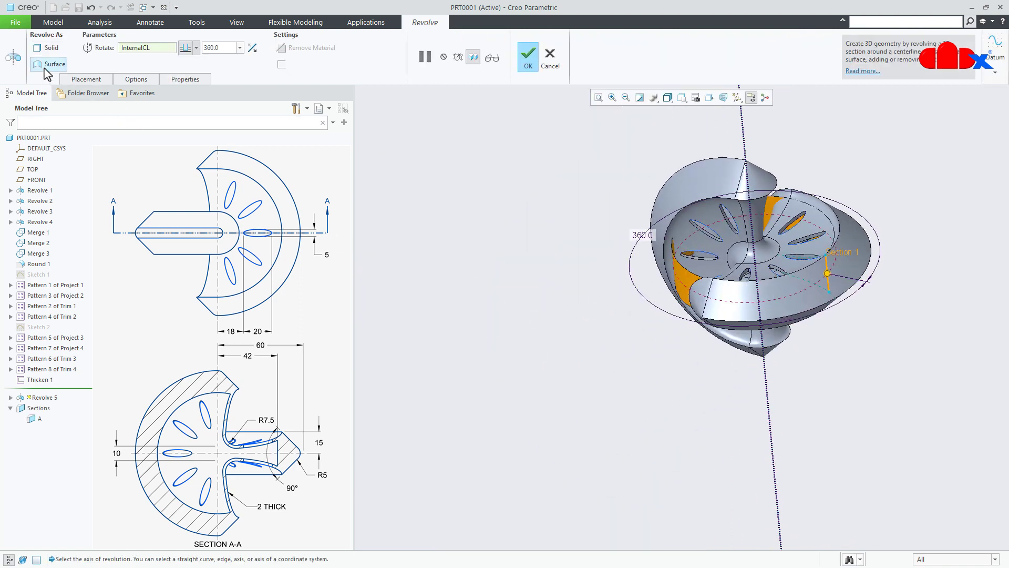
left_click(240, 48)
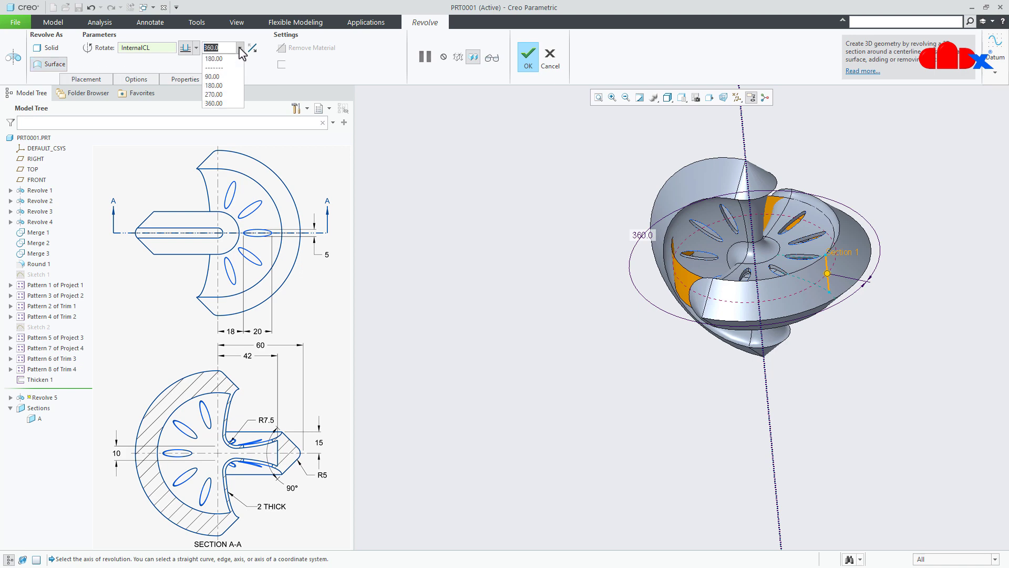
left_click(225, 86)
middle_click_drag(697, 272, 710, 295)
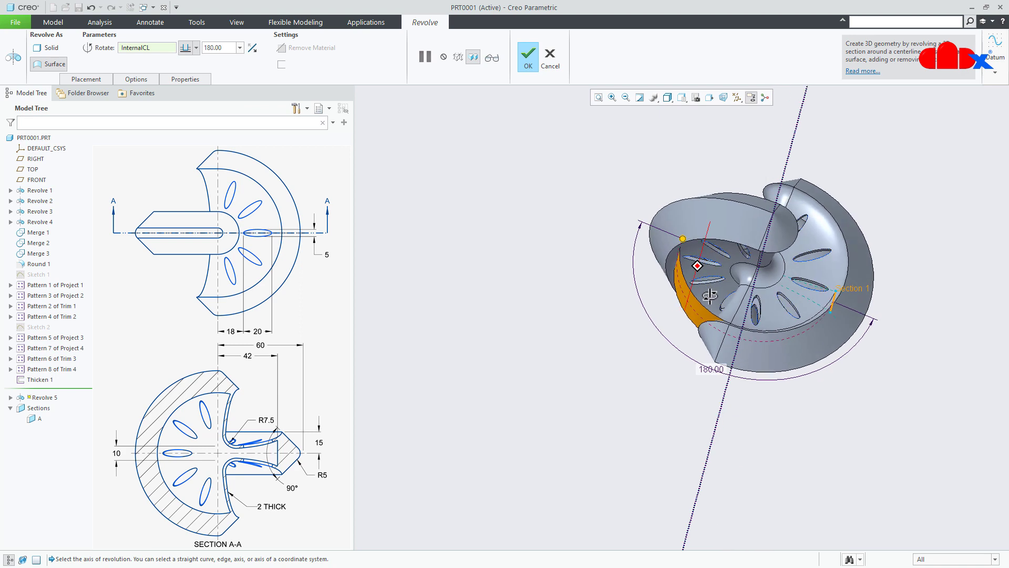
left_click(197, 49)
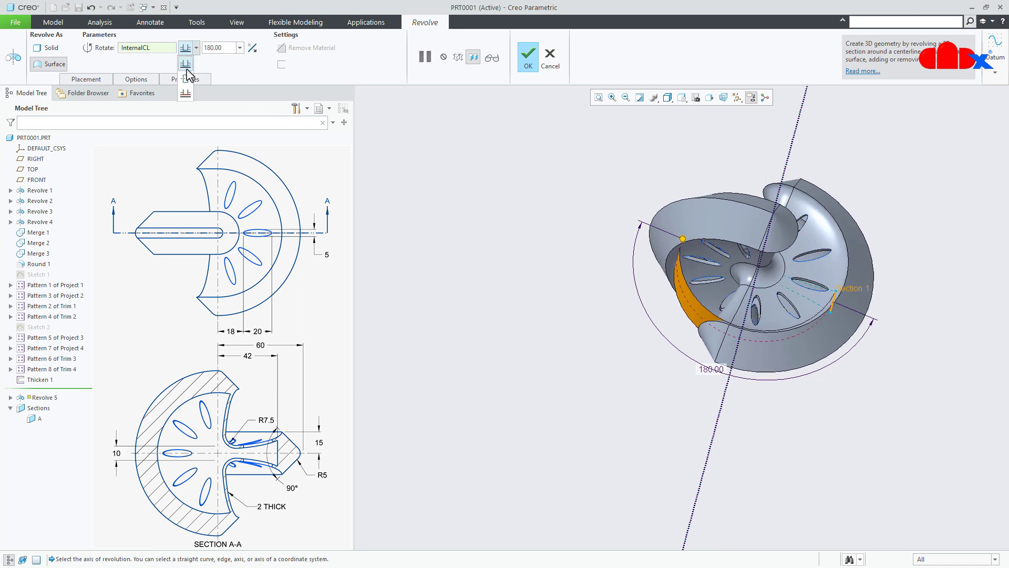
left_click(185, 84)
middle_click_drag(732, 205, 735, 221)
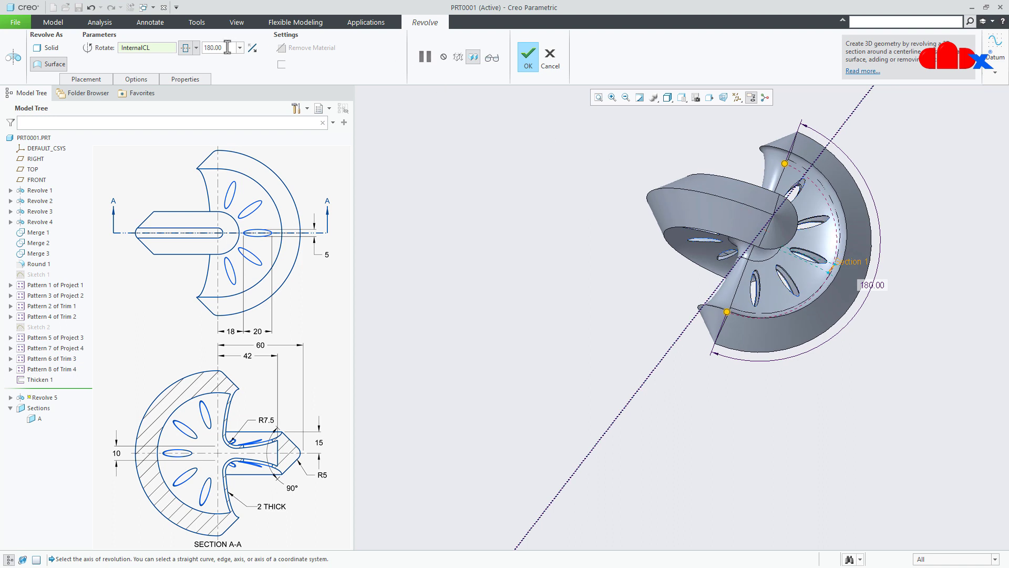
Increase the symmetric revolve angle to 200° and on to 220°, check the surface's ends beyond the wall, and accept the feature.
type("2")
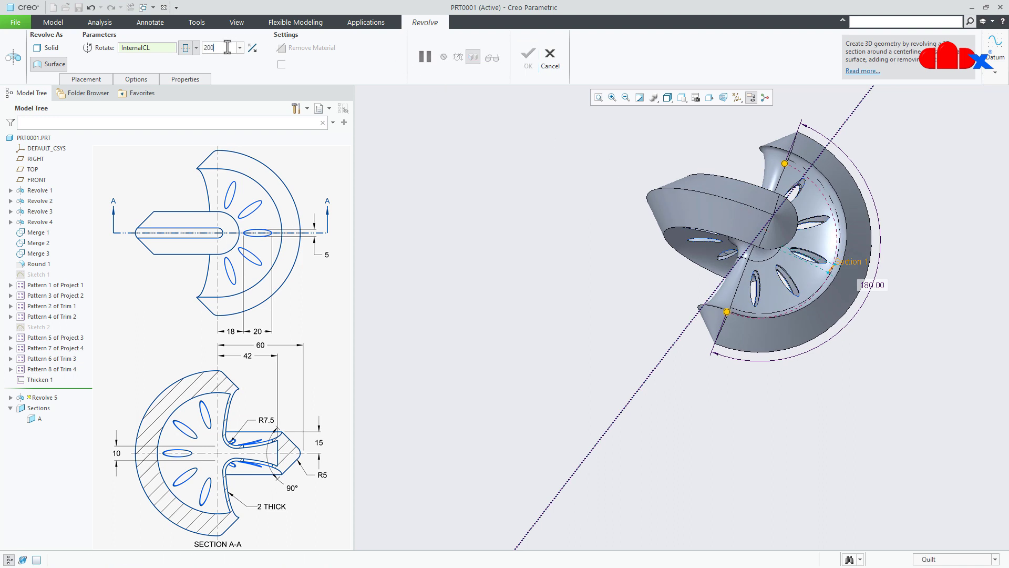
type("00")
key("Return")
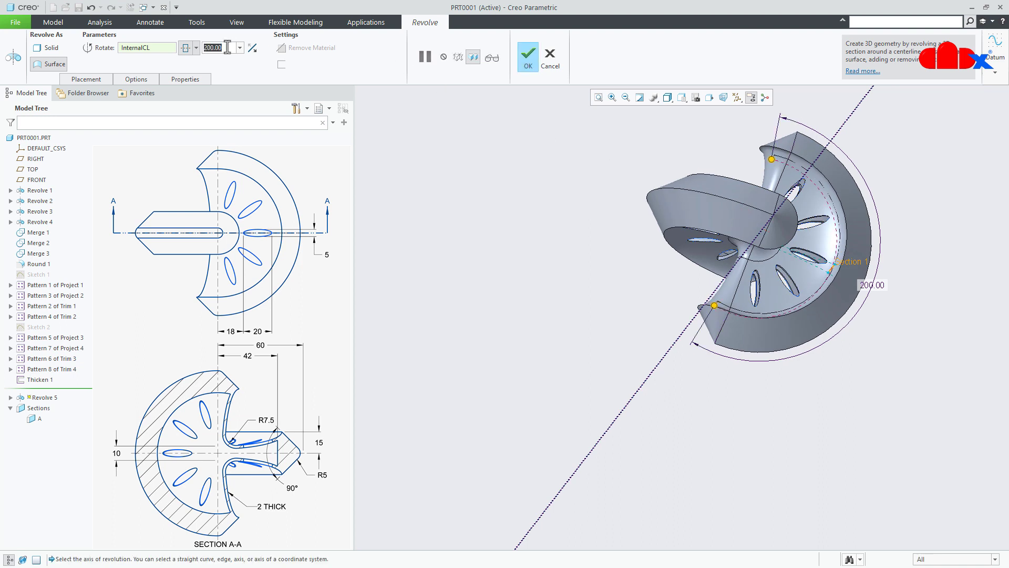
type("220")
key("Return")
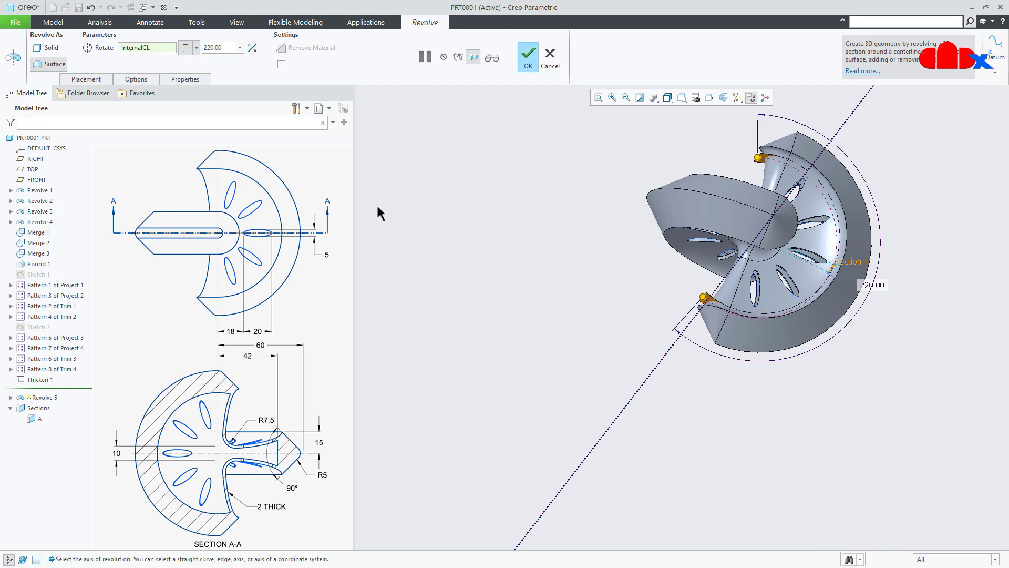
scroll(762, 155, "down", 5)
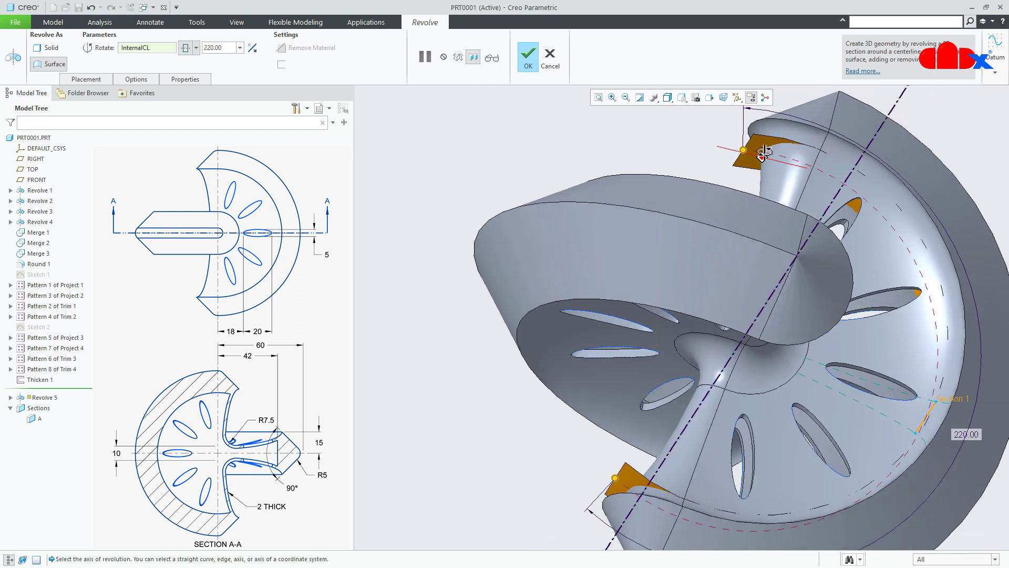
mouse_move(762, 155)
middle_mouse_down()
mouse_move(743, 163)
mouse_move(719, 259)
middle_mouse_up()
scroll(744, 164, "up", 3)
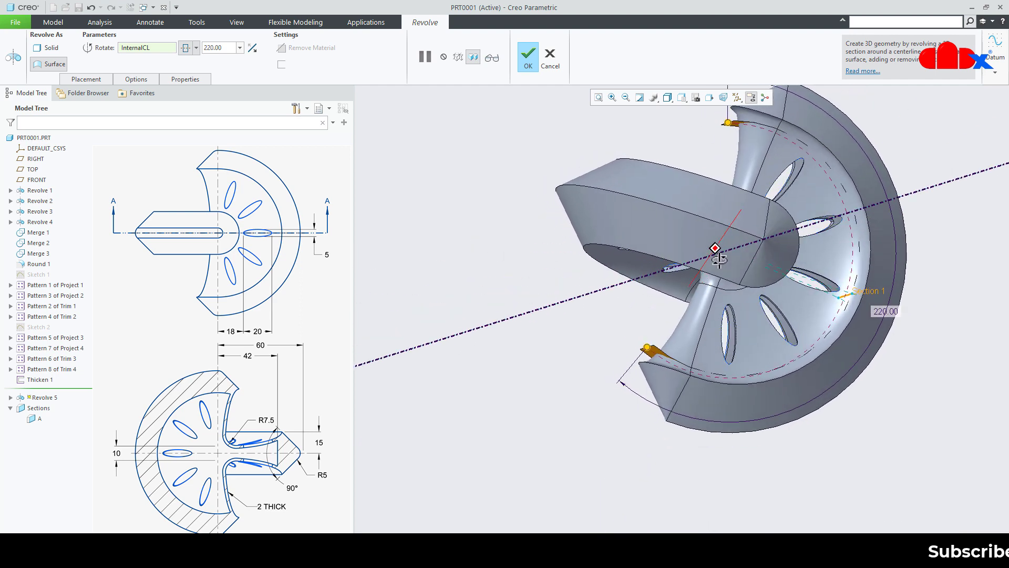
left_click(528, 53)
Start a Solidify on the new revolved surface with the fill-with-solid option and check its material direction.
mouse_move(651, 339)
middle_mouse_down()
mouse_move(642, 279)
mouse_move(640, 293)
middle_mouse_up()
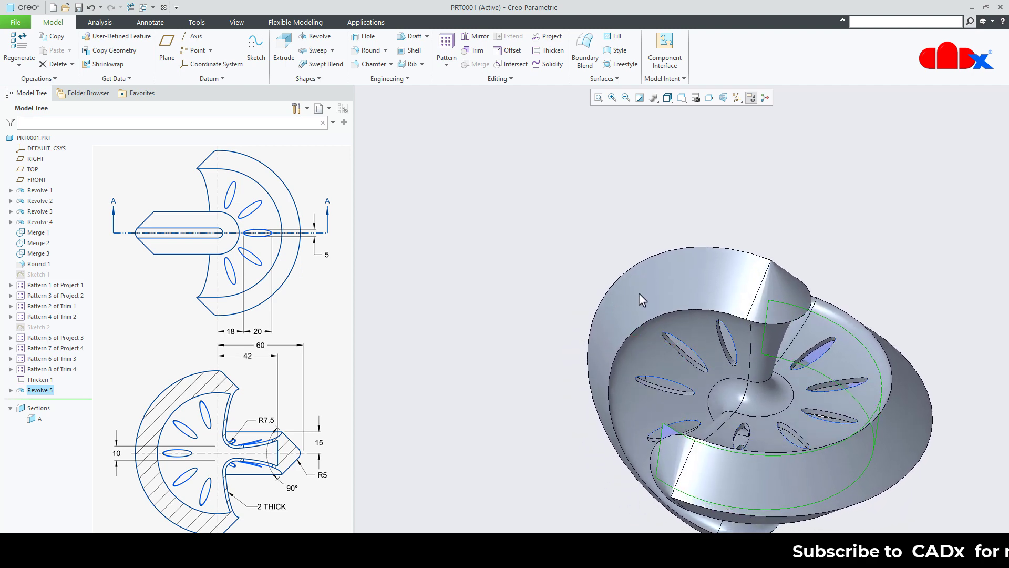
left_click(549, 64)
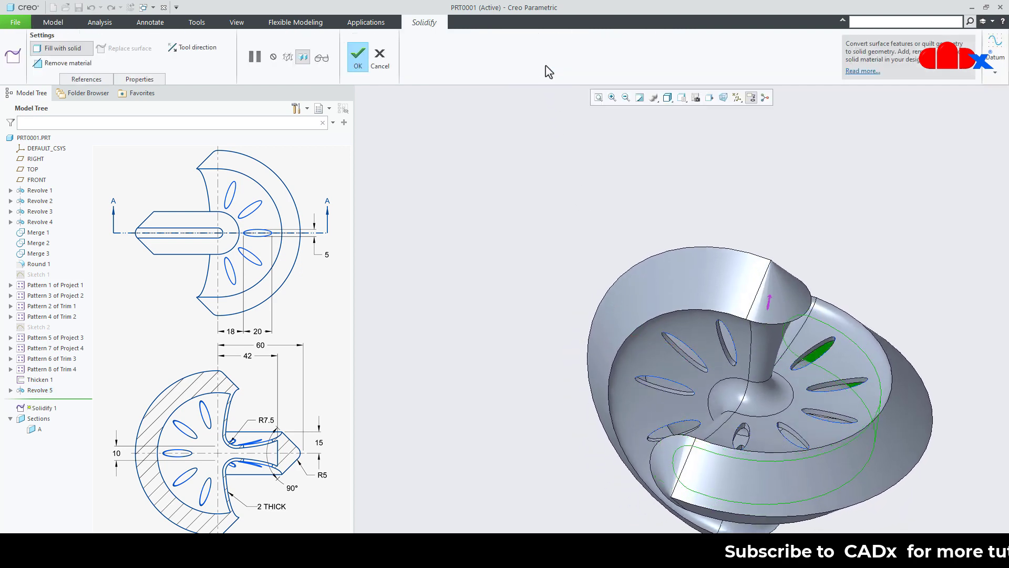
mouse_move(693, 239)
middle_mouse_down()
mouse_move(718, 272)
mouse_move(731, 273)
mouse_move(704, 274)
middle_mouse_up()
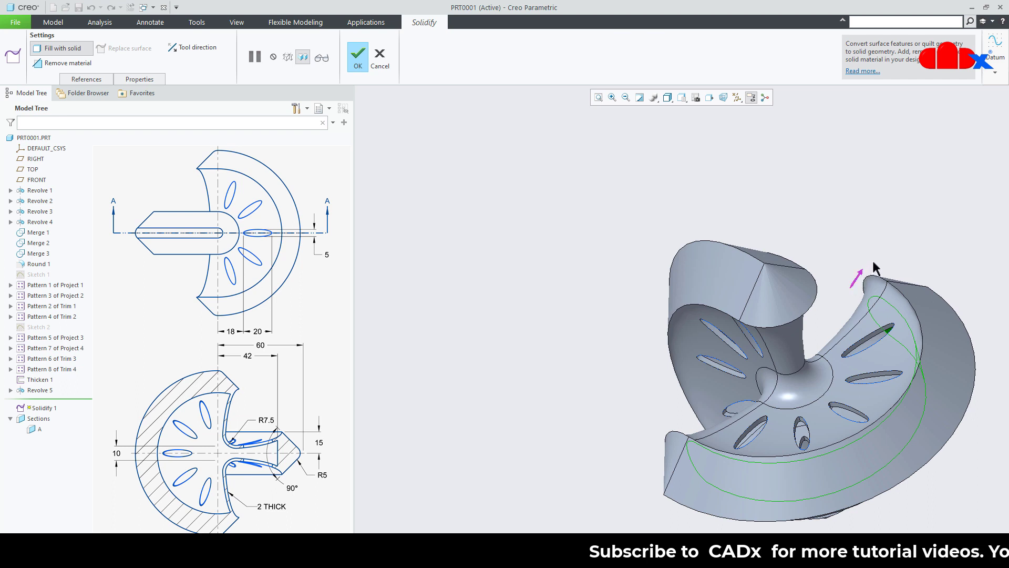